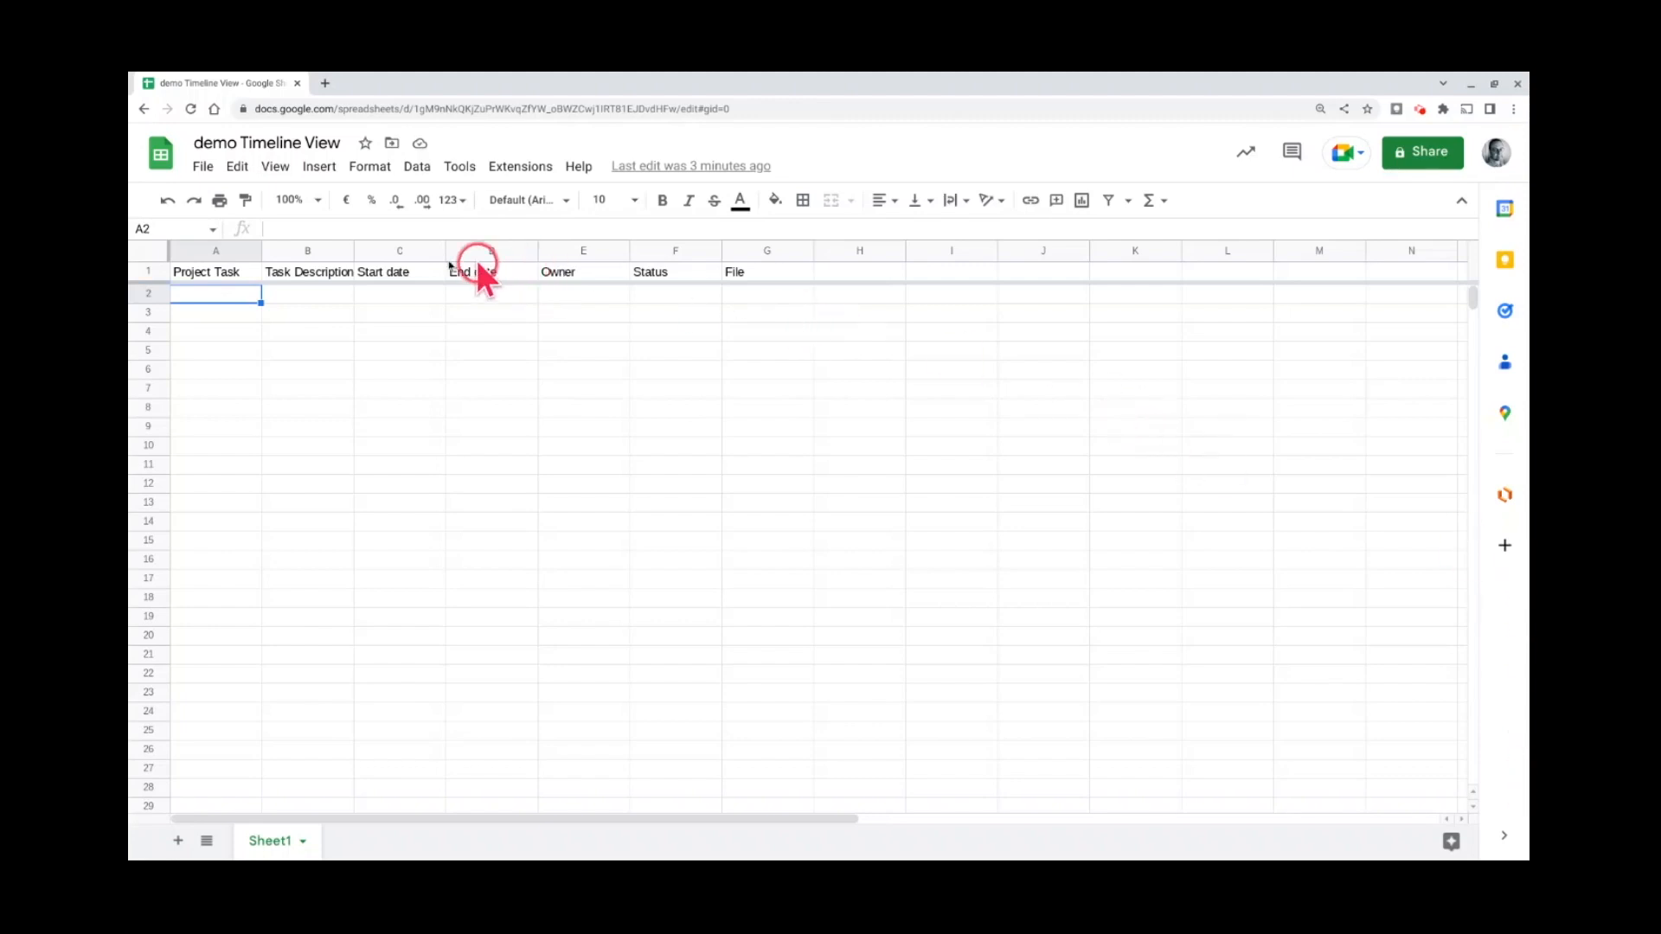
# - Format the Start date and End date columns with the Date number format
pyautogui.moveTo(400, 252); pyautogui.dragTo(476, 253)
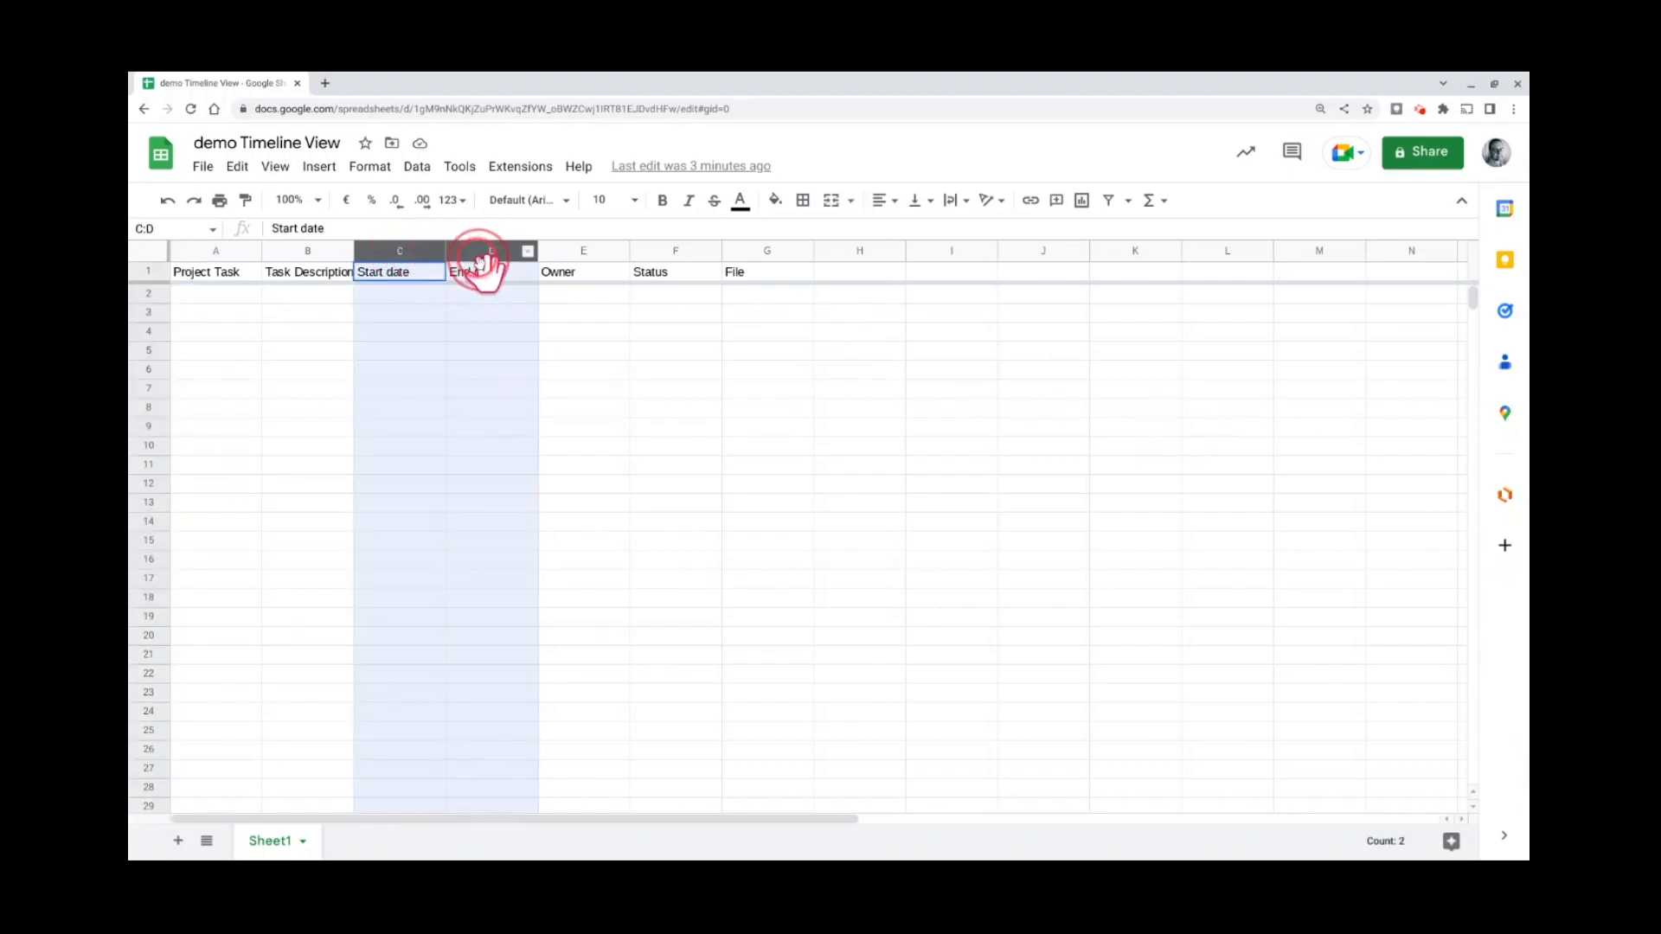
pyautogui.click(377, 167)
pyautogui.click(466, 249)
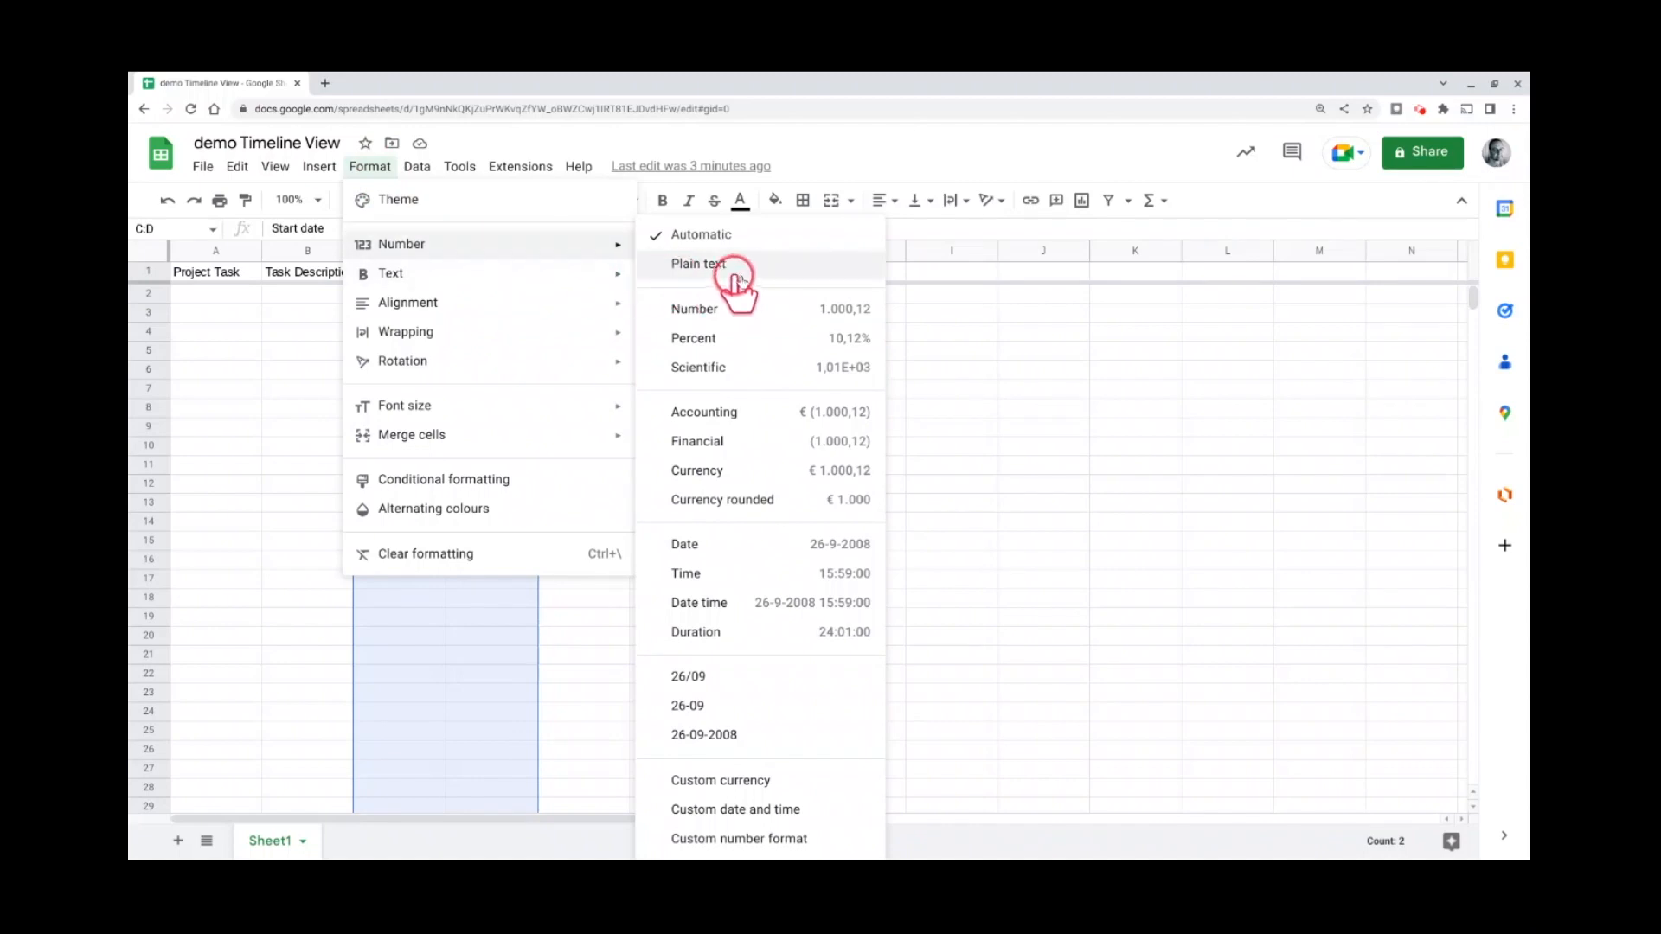
pyautogui.click(737, 547)
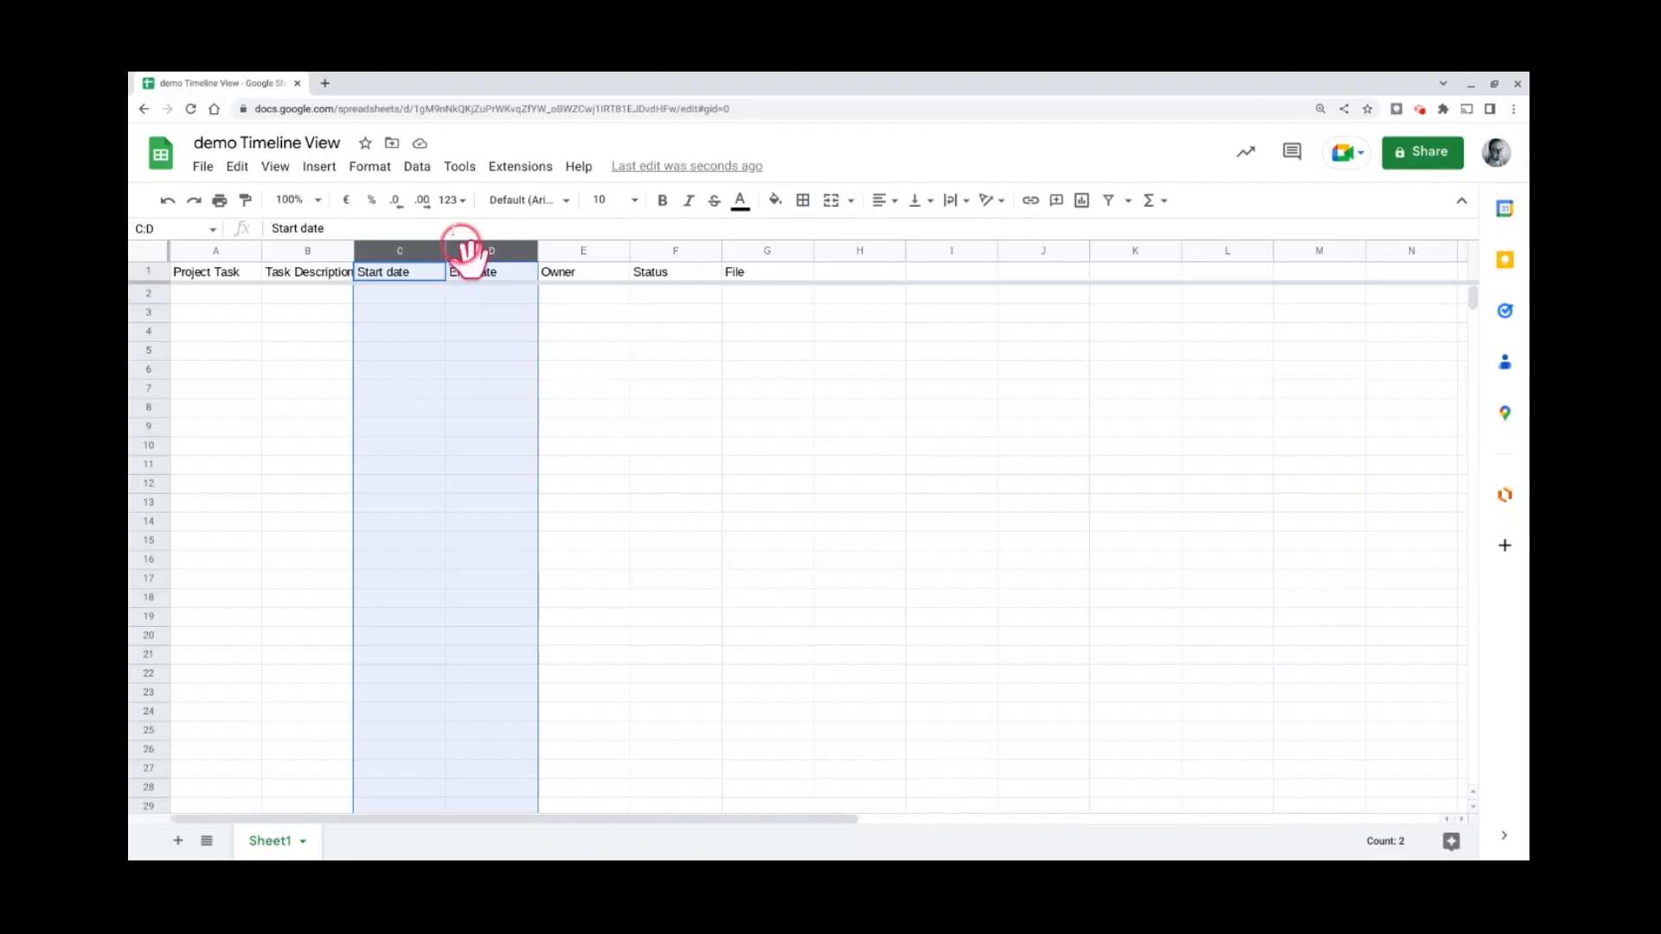
# - Add data validation to the Start date and End date columns that requires a valid date and rejects invalid input
pyautogui.click(419, 168)
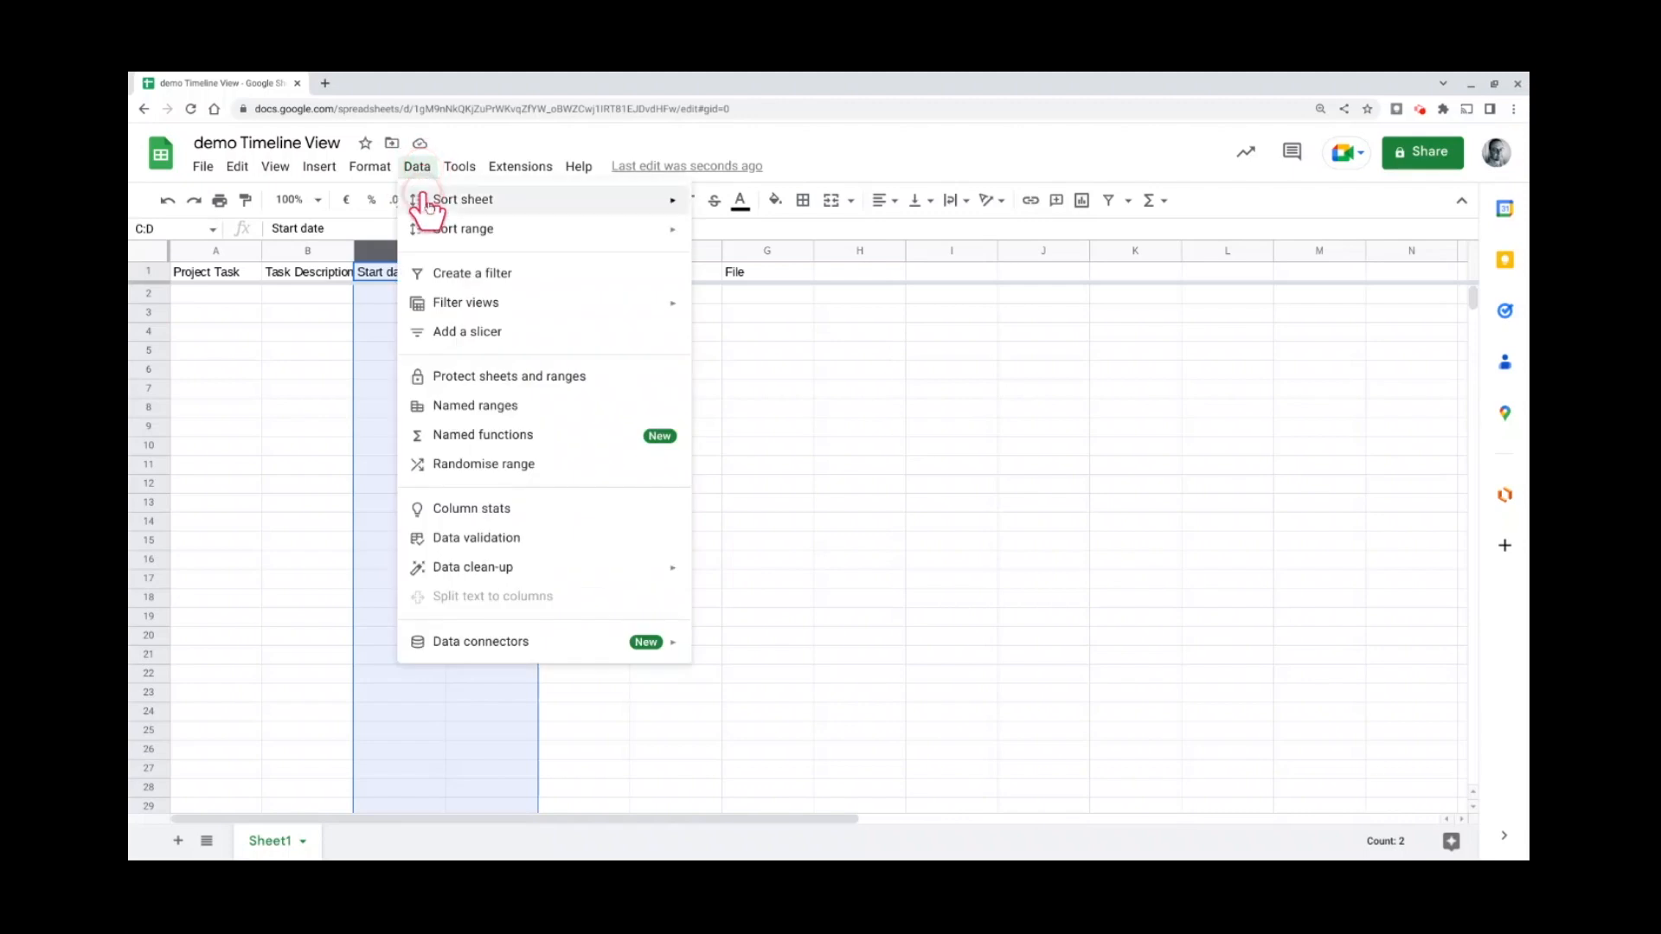
pyautogui.click(519, 538)
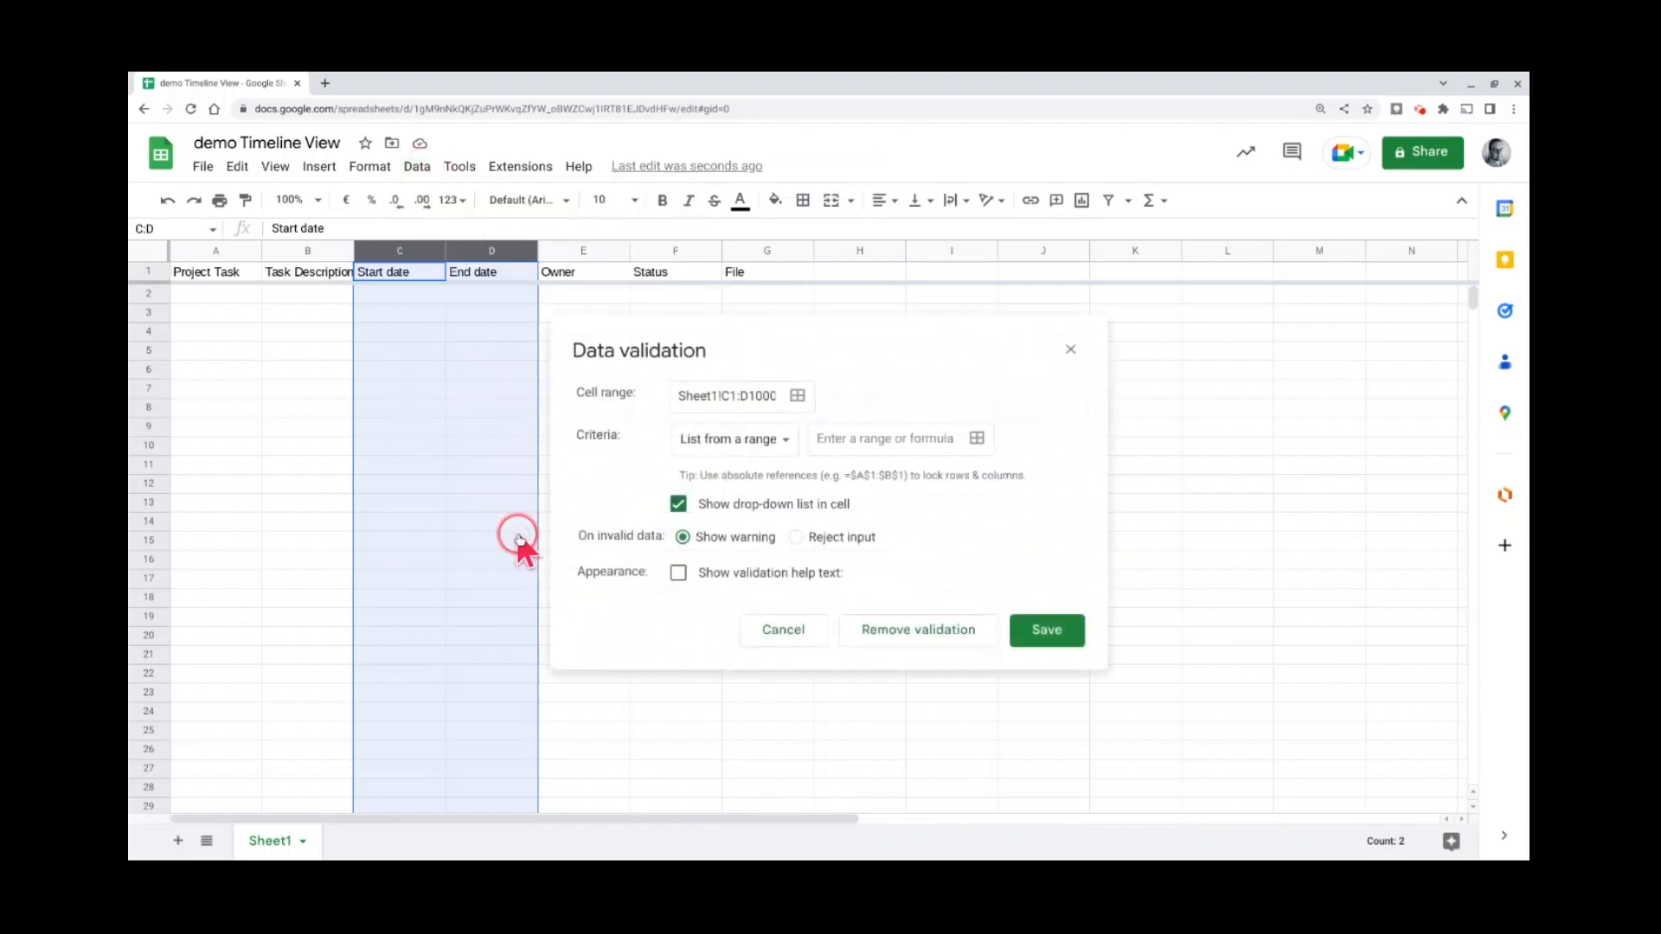
pyautogui.click(795, 455)
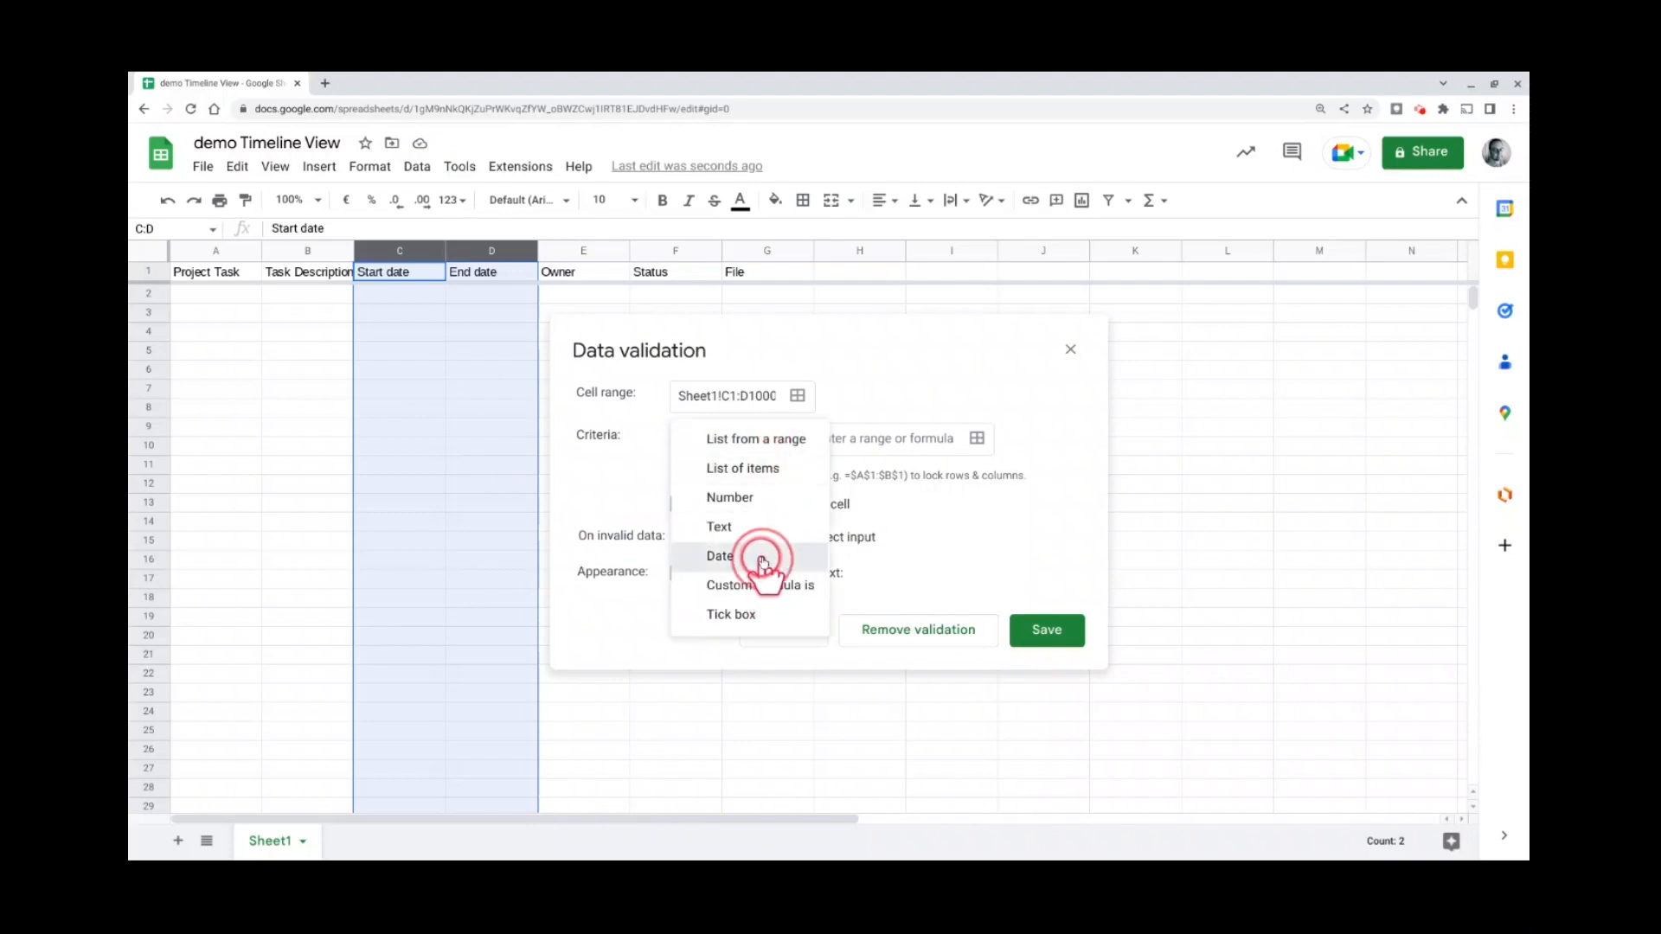
pyautogui.click(762, 561)
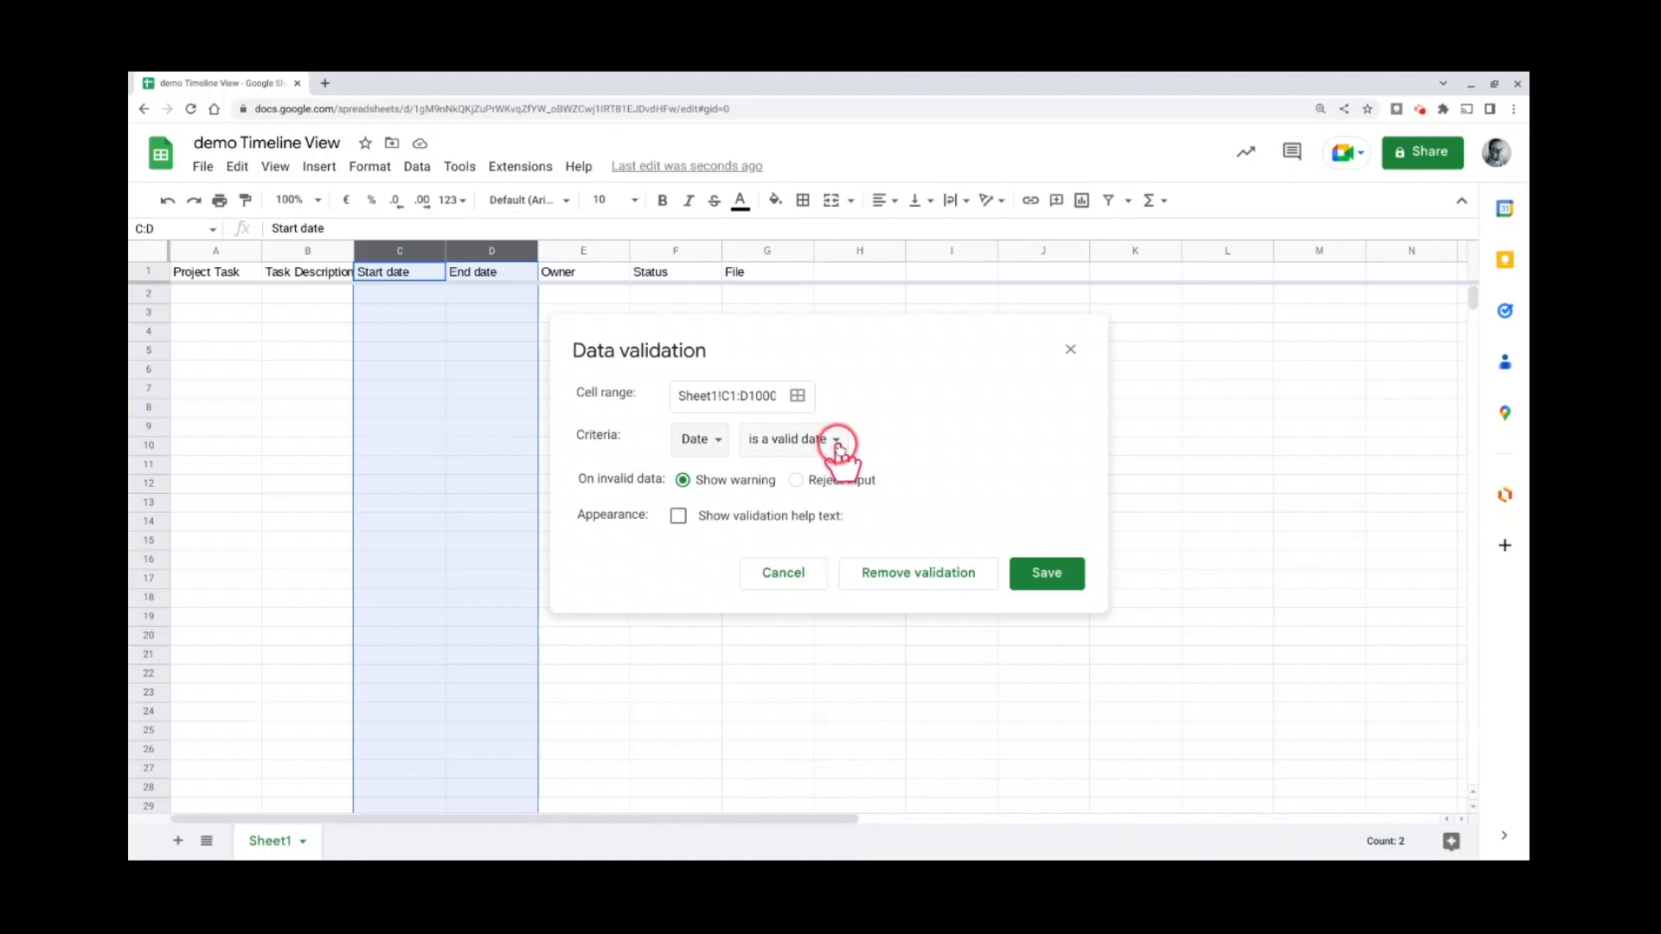
pyautogui.click(798, 479)
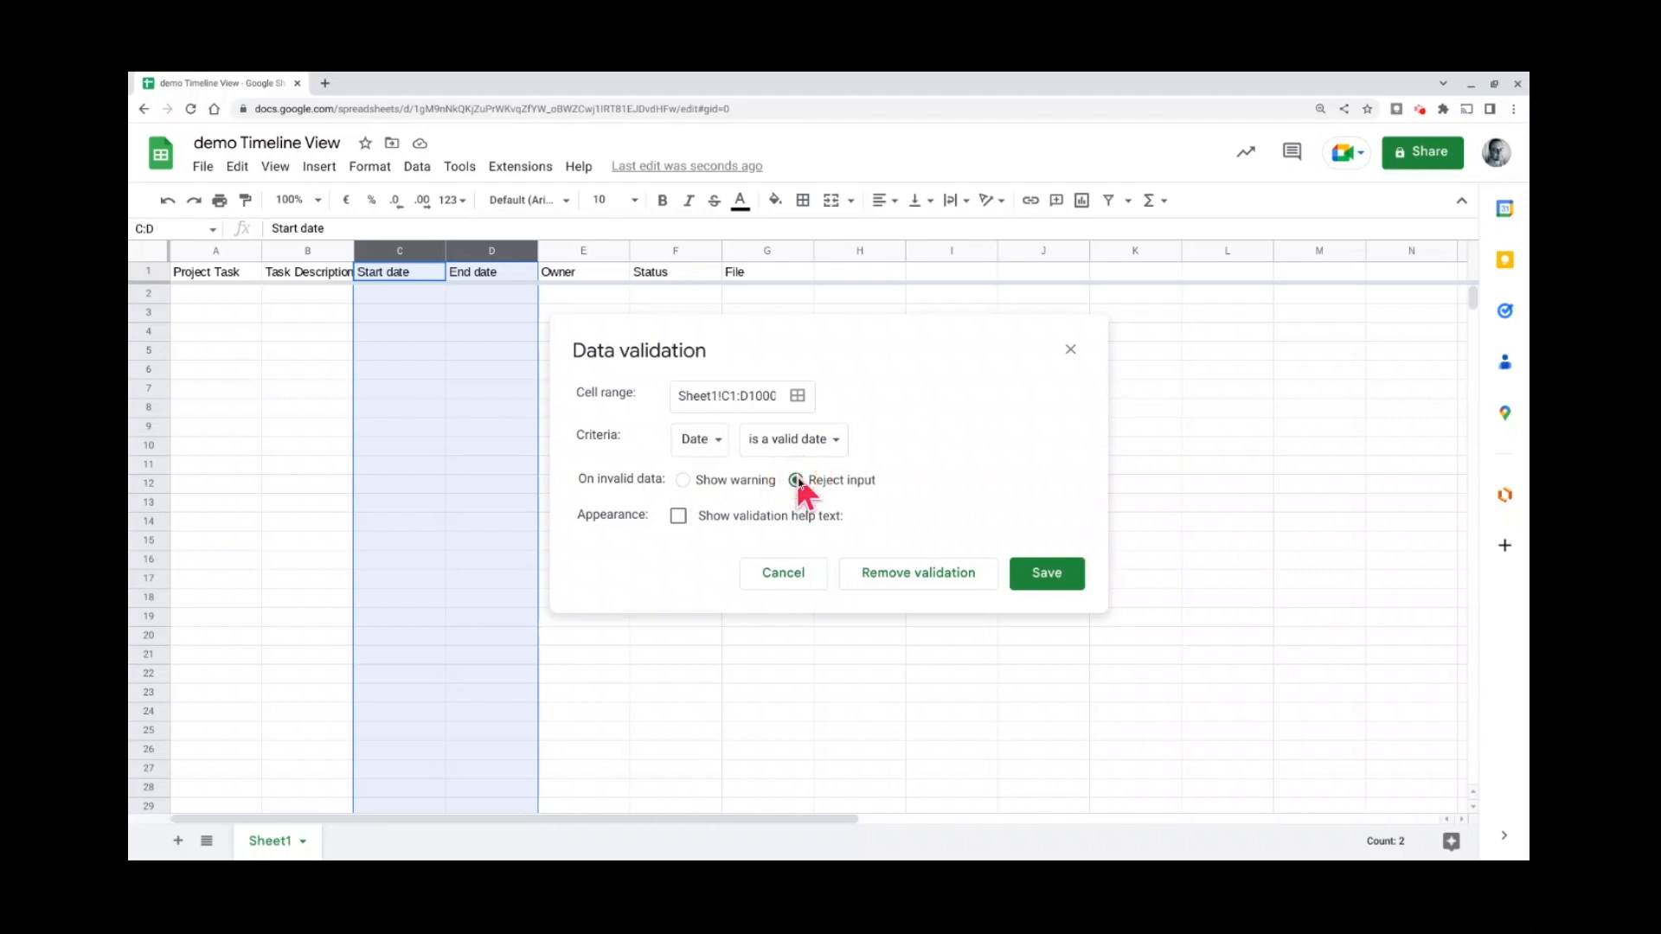
pyautogui.click(1044, 577)
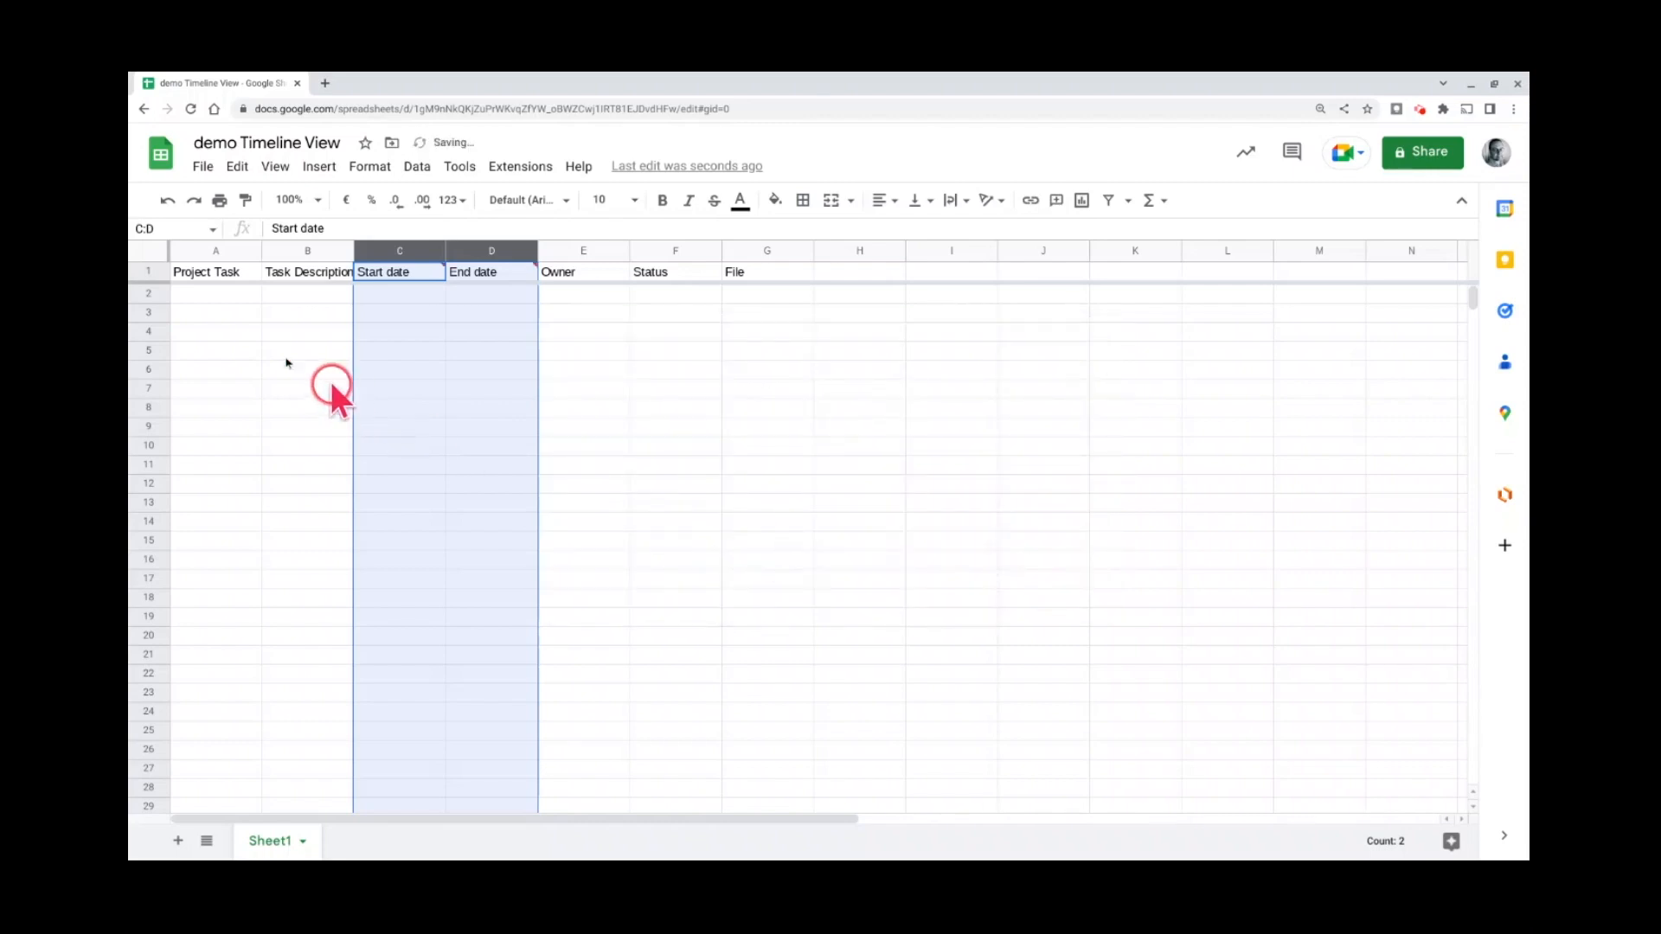
# - Enter the project task "Topic 1" in A2 and the task description "Description 1" in B2
pyautogui.click(217, 302)
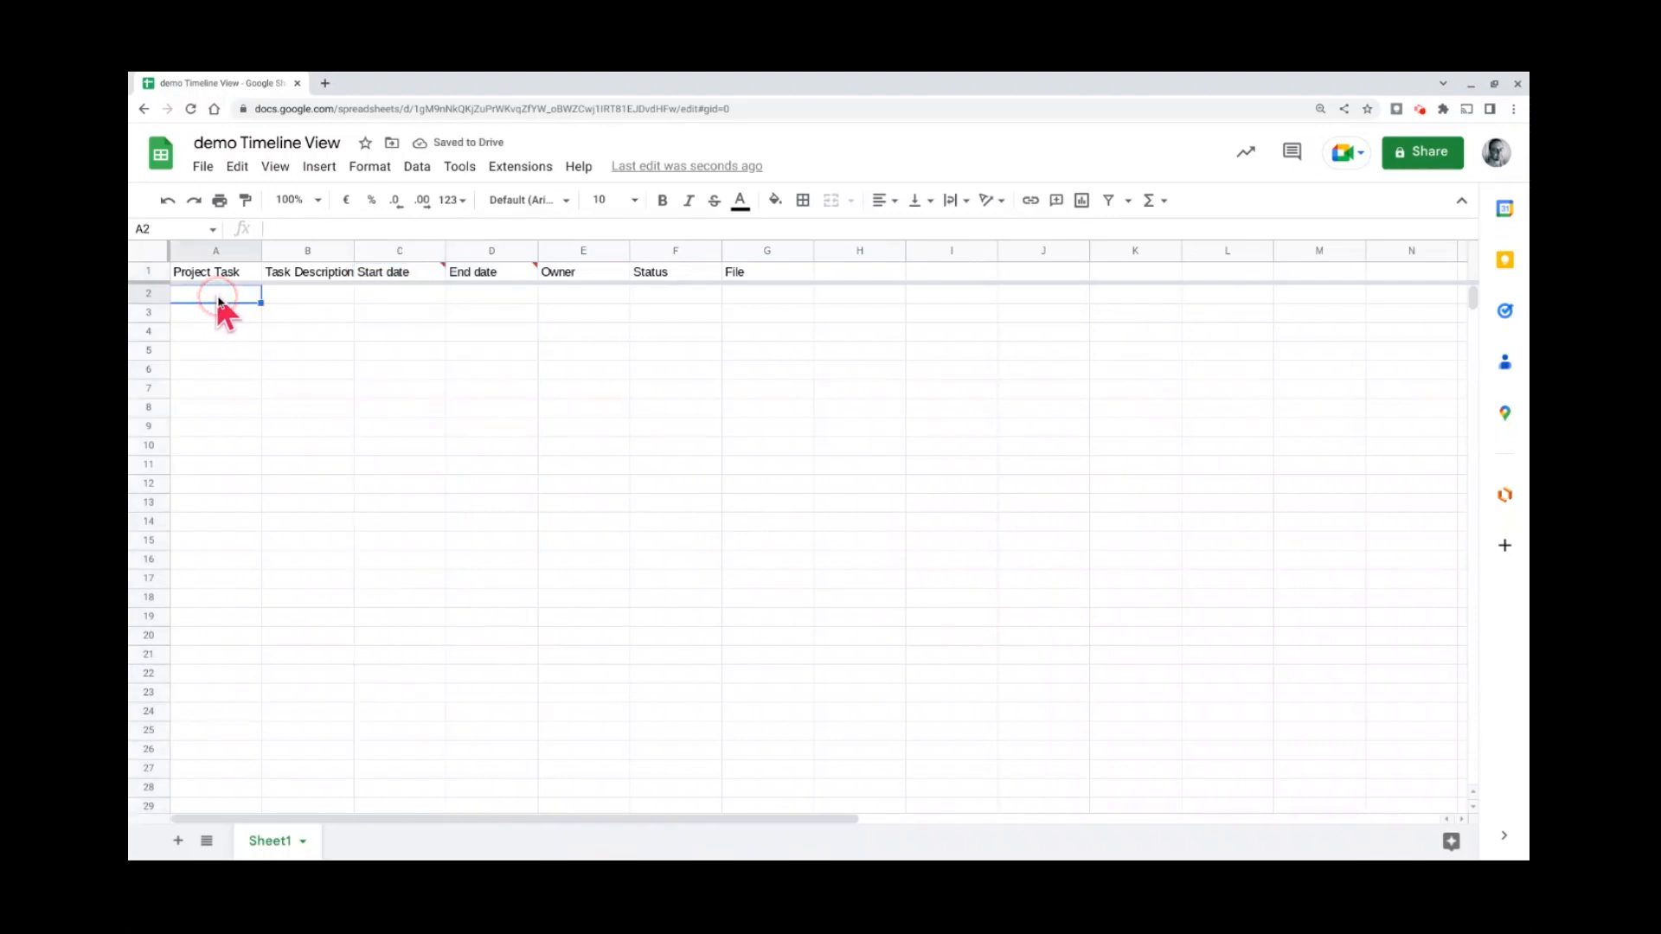
pyautogui.write('Top')
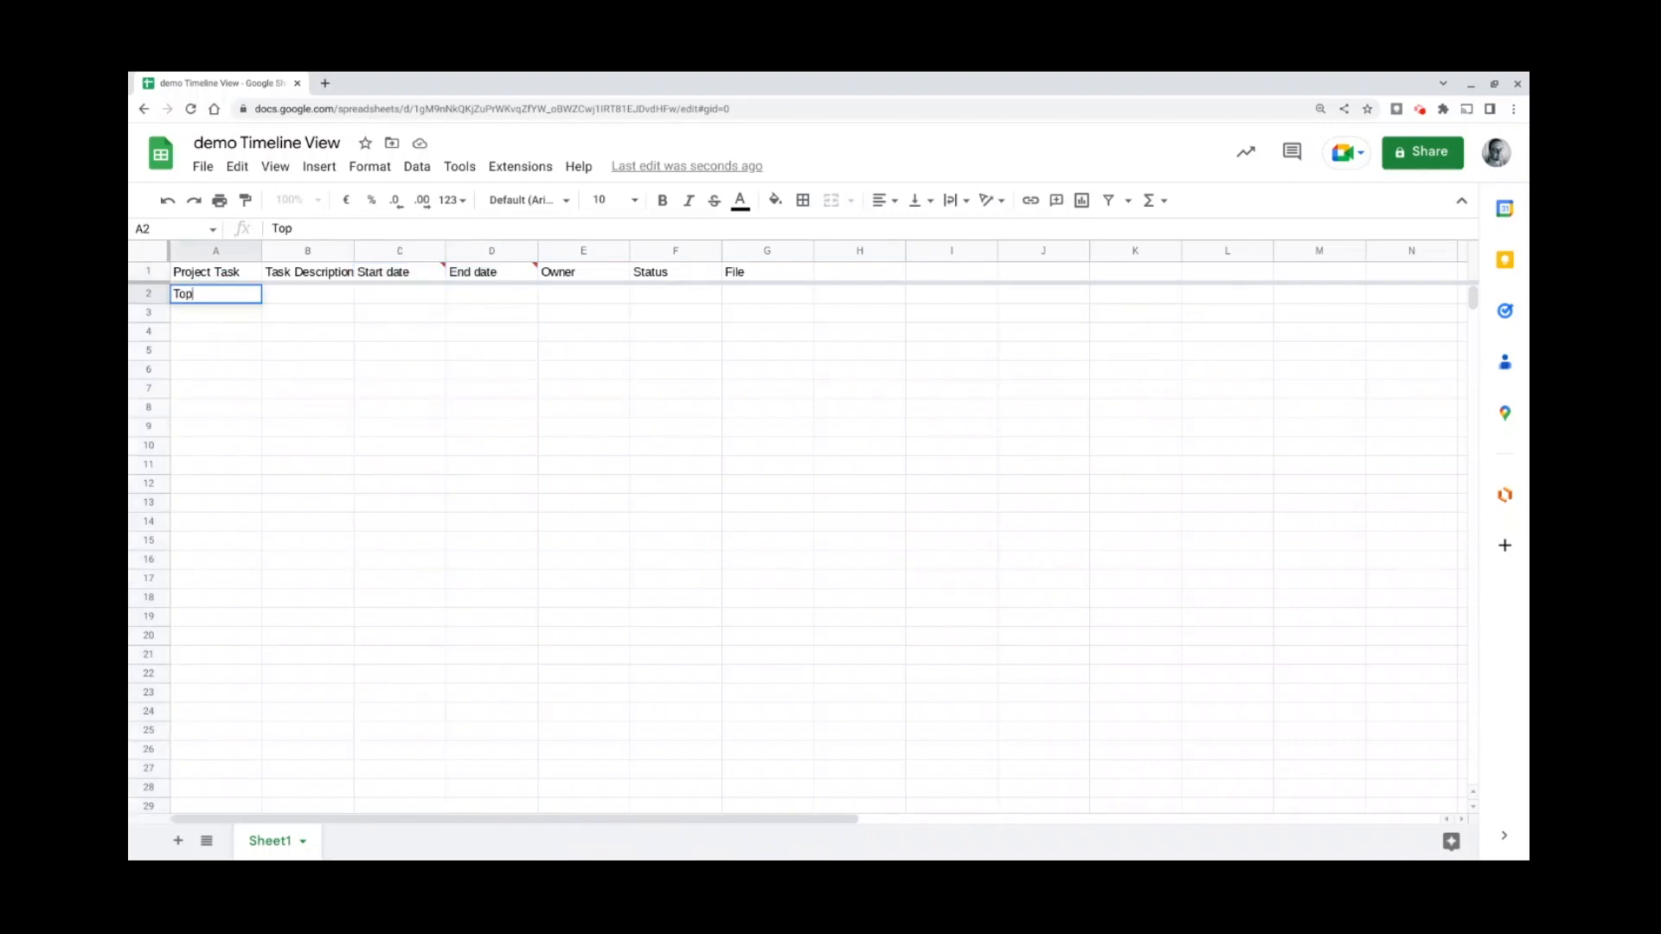
pyautogui.write('ic 1')
pyautogui.press('Tab')
pyautogui.write('Descripti')
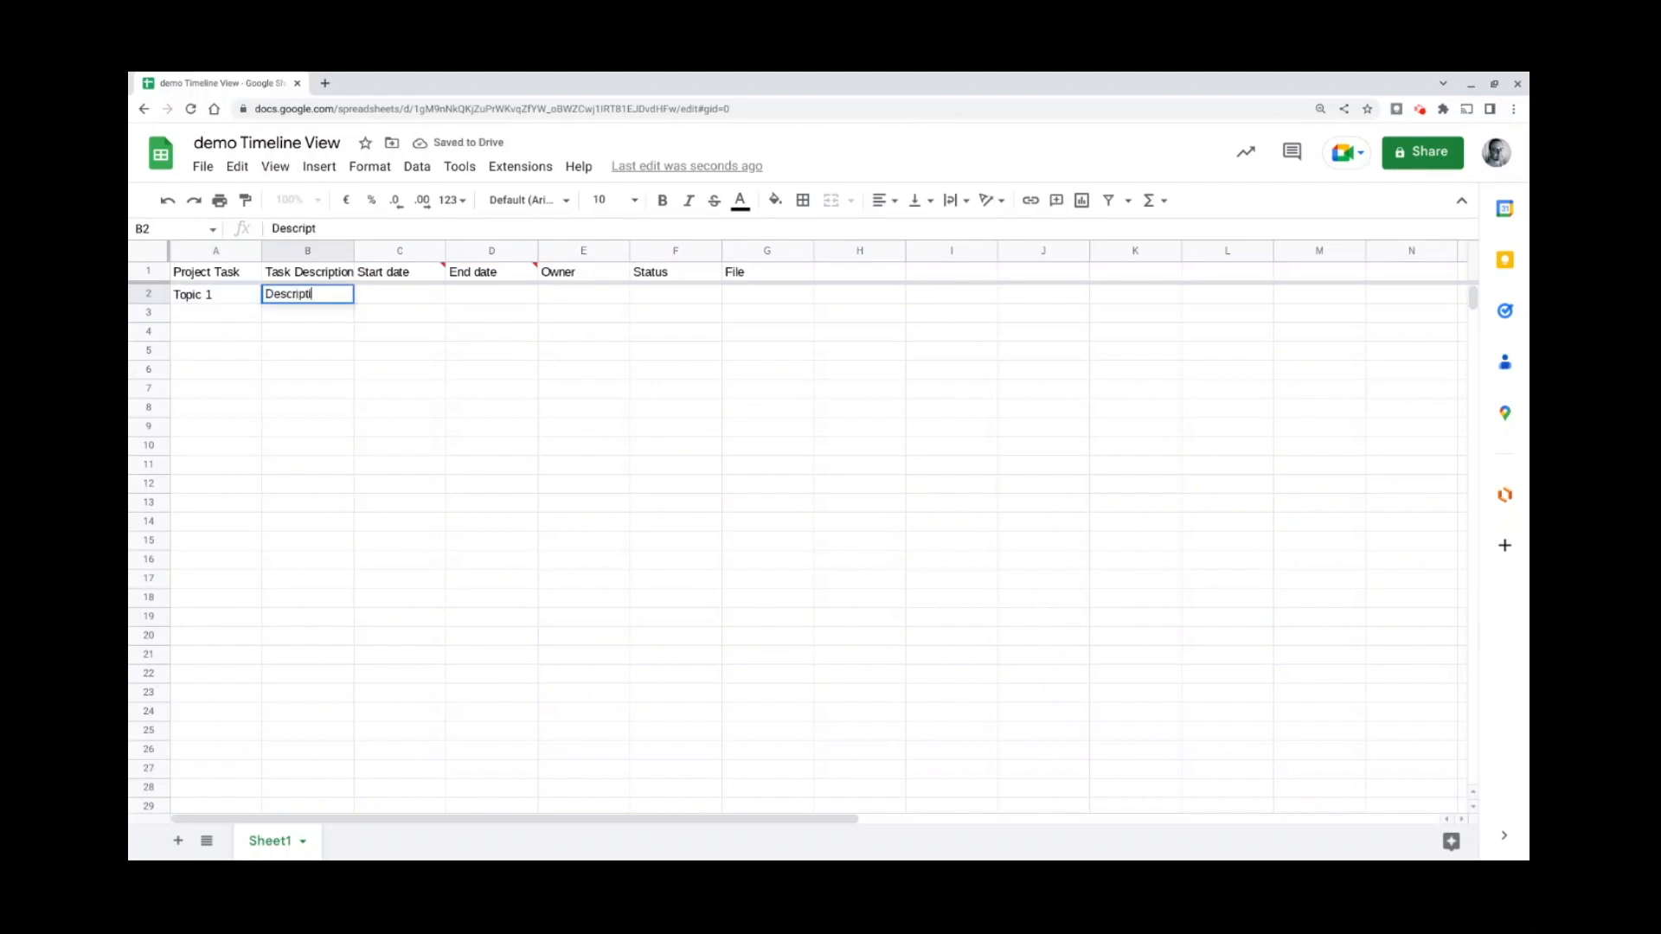
pyautogui.write('on 1')
# - Set the Topic 1 start date to 28-11-2022 and its end date to 4-12-2022 using the date picker
pyautogui.click(394, 294)
pyautogui.doubleClick(398, 295)
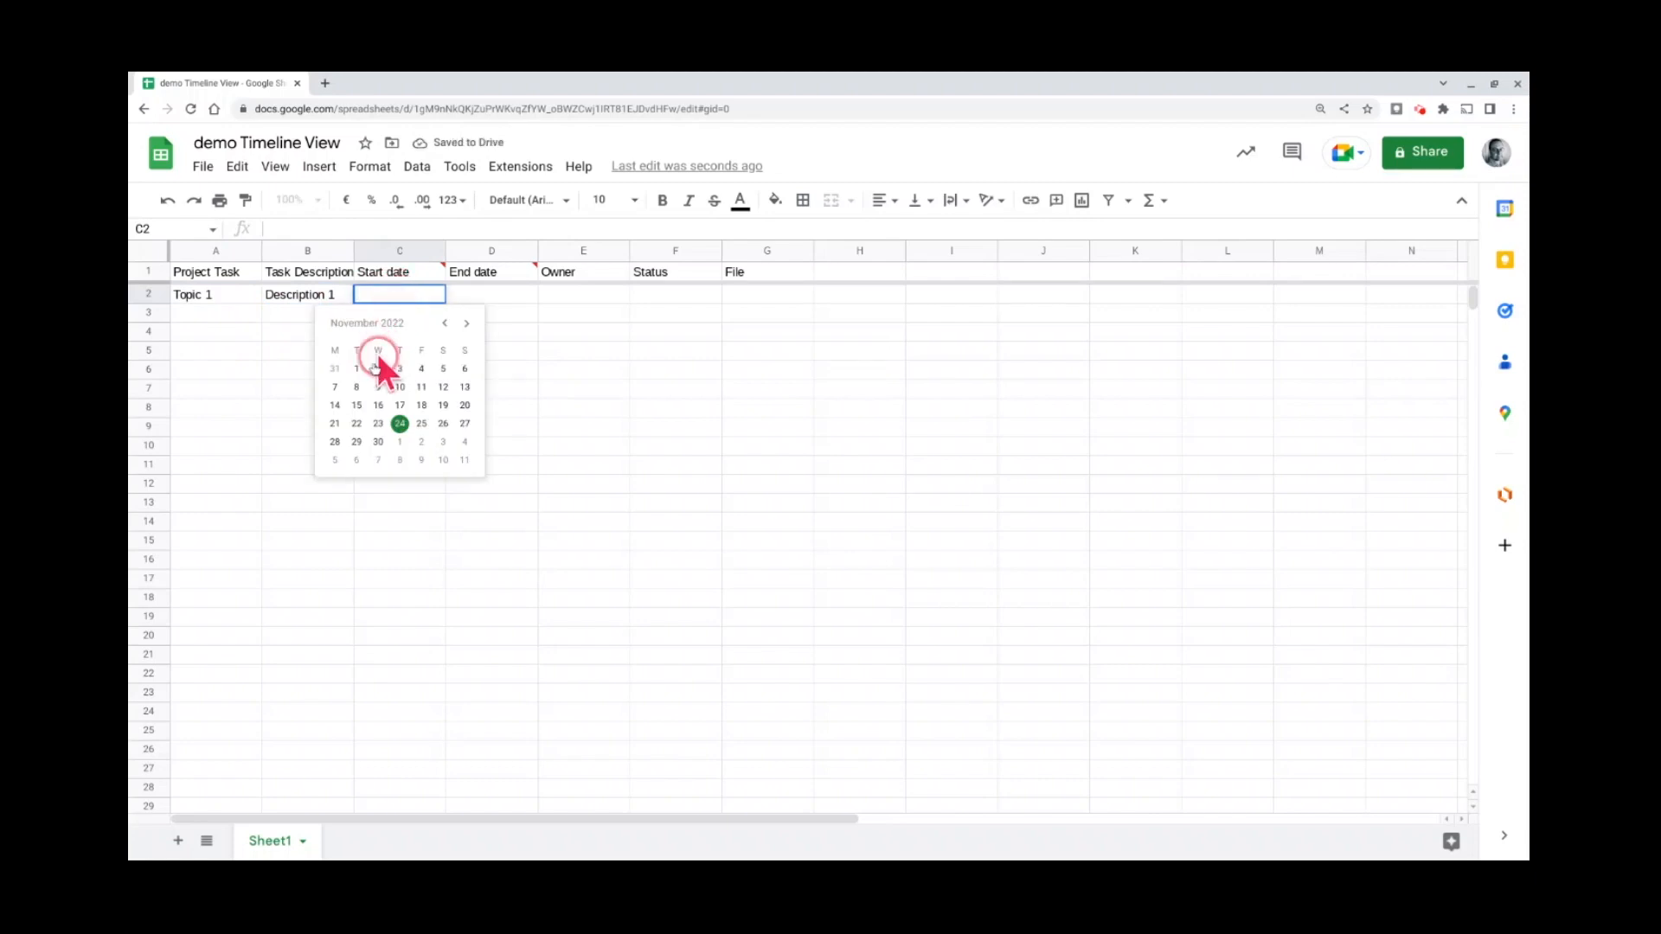
pyautogui.click(334, 442)
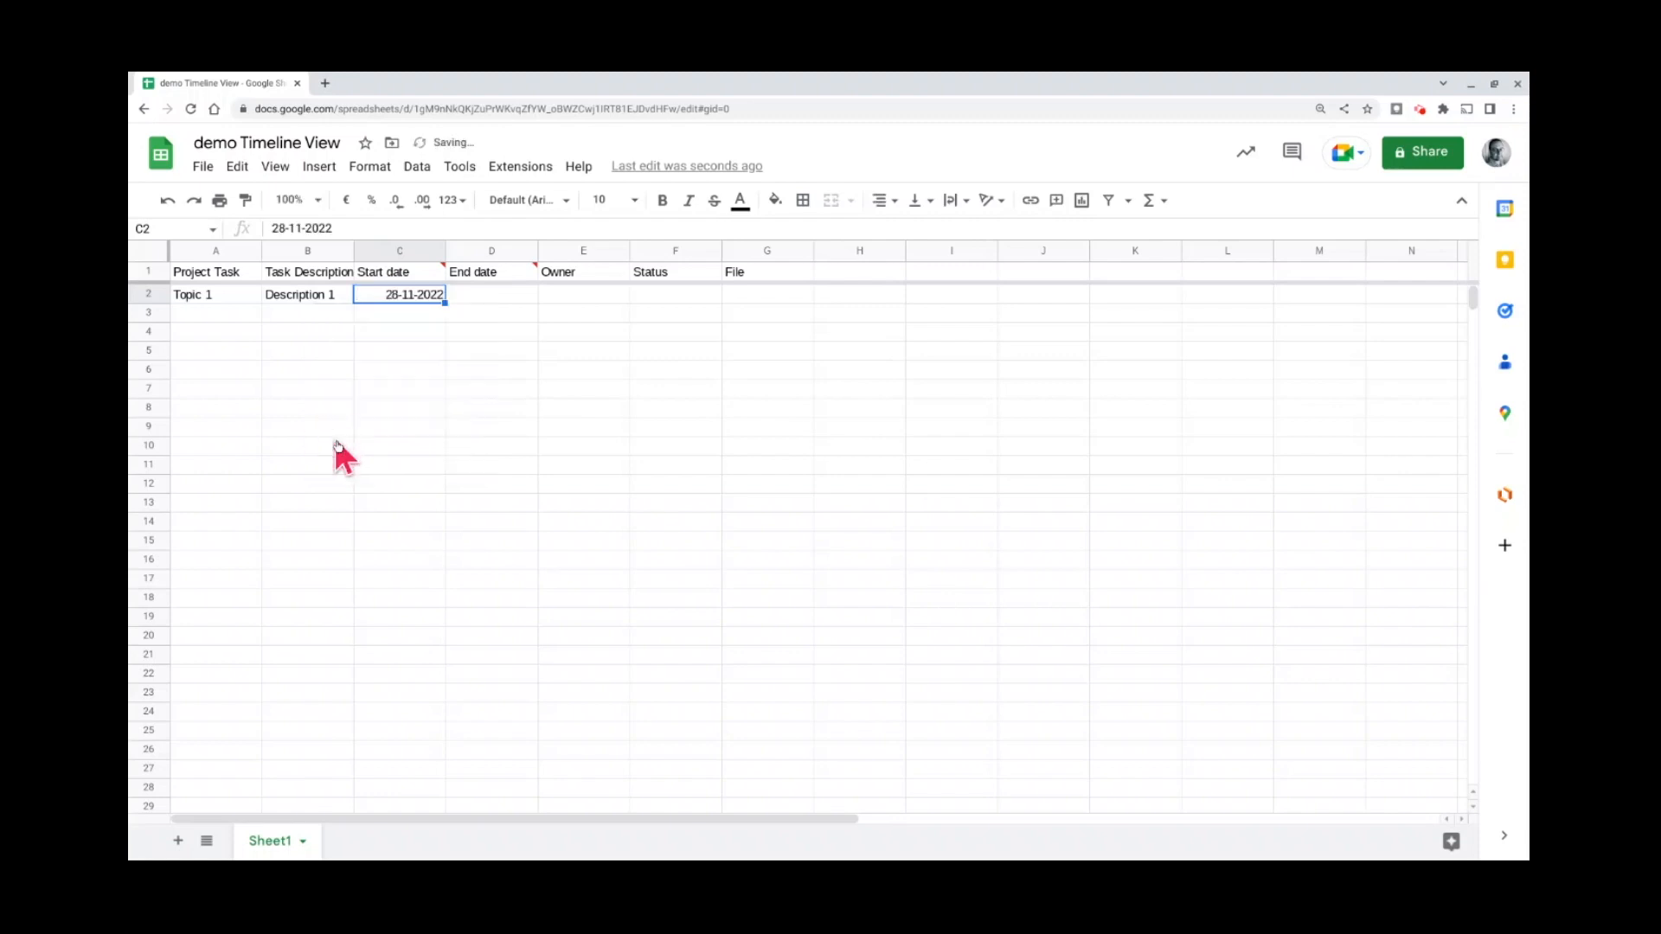
pyautogui.doubleClick(487, 301)
pyautogui.click(557, 437)
# - Insert the owner's people smart chip in the Owner cell of Topic 1, choosing the devoteam.com account
pyautogui.click(576, 293)
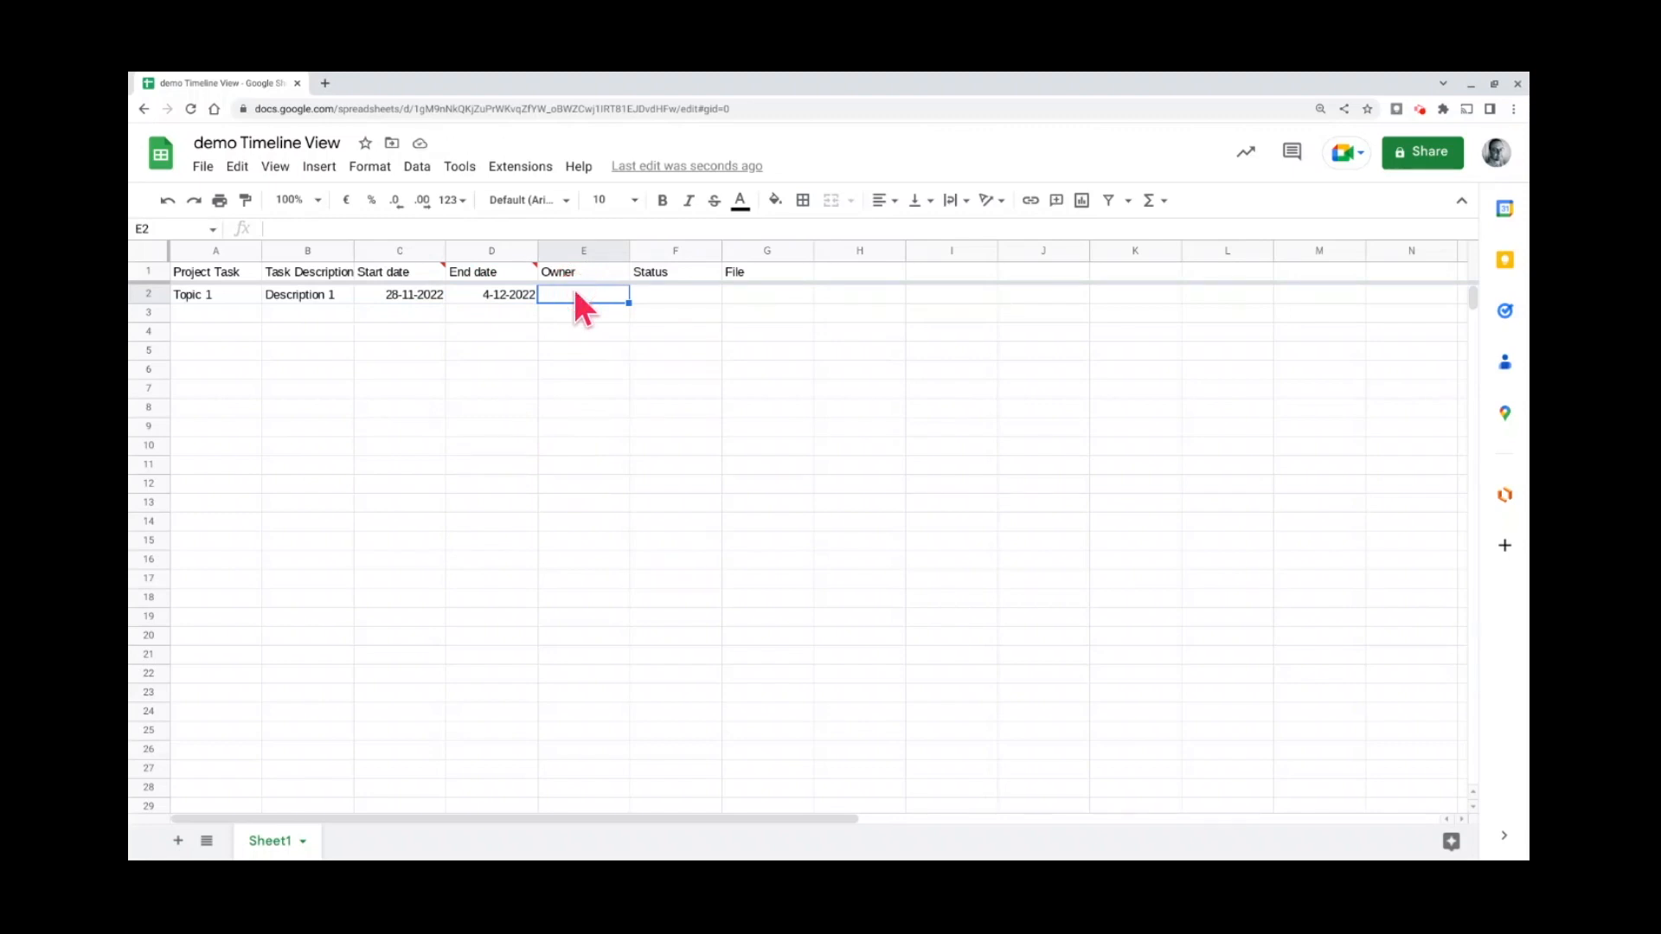
pyautogui.write('@')
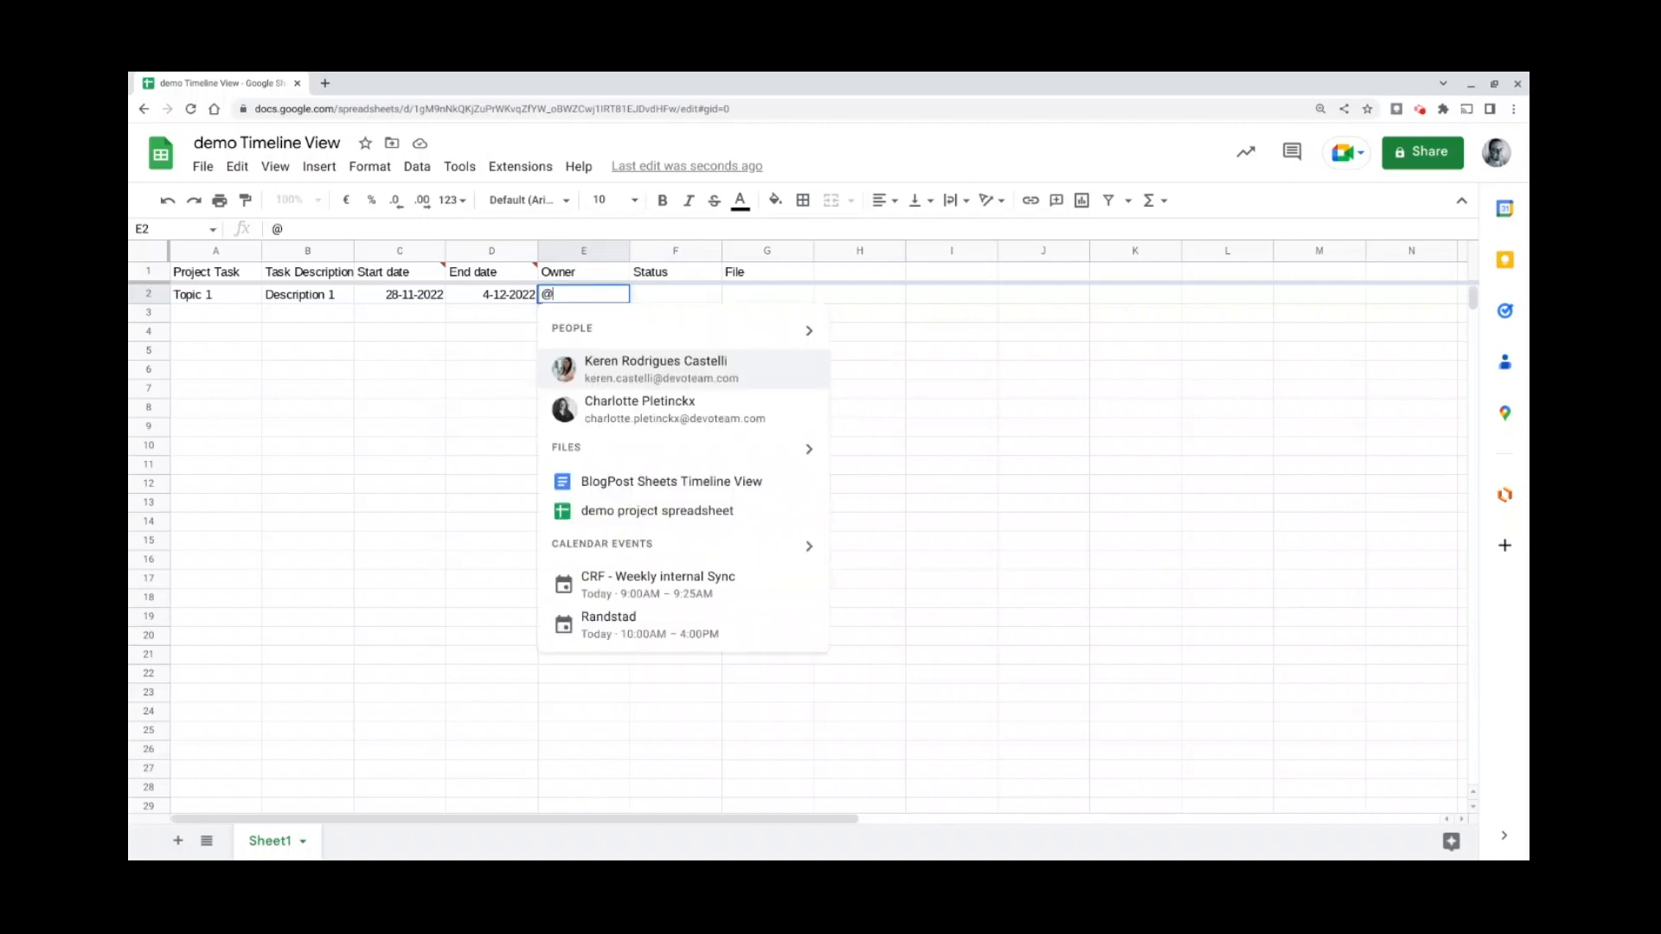
pyautogui.write('hans')
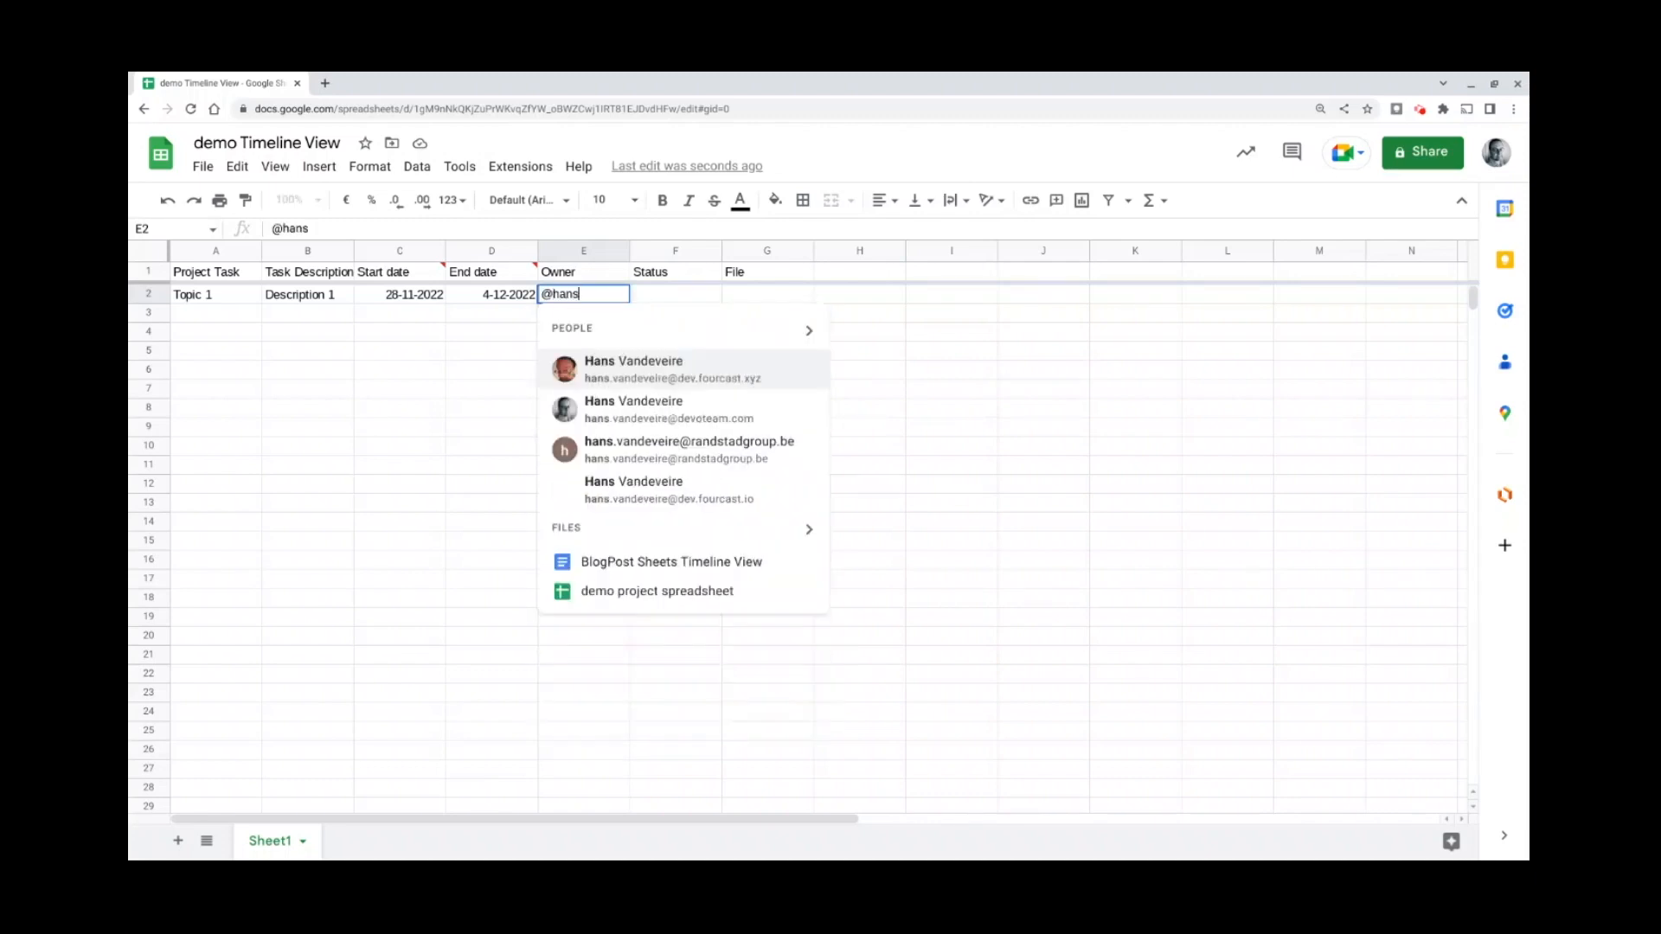
pyautogui.click(628, 406)
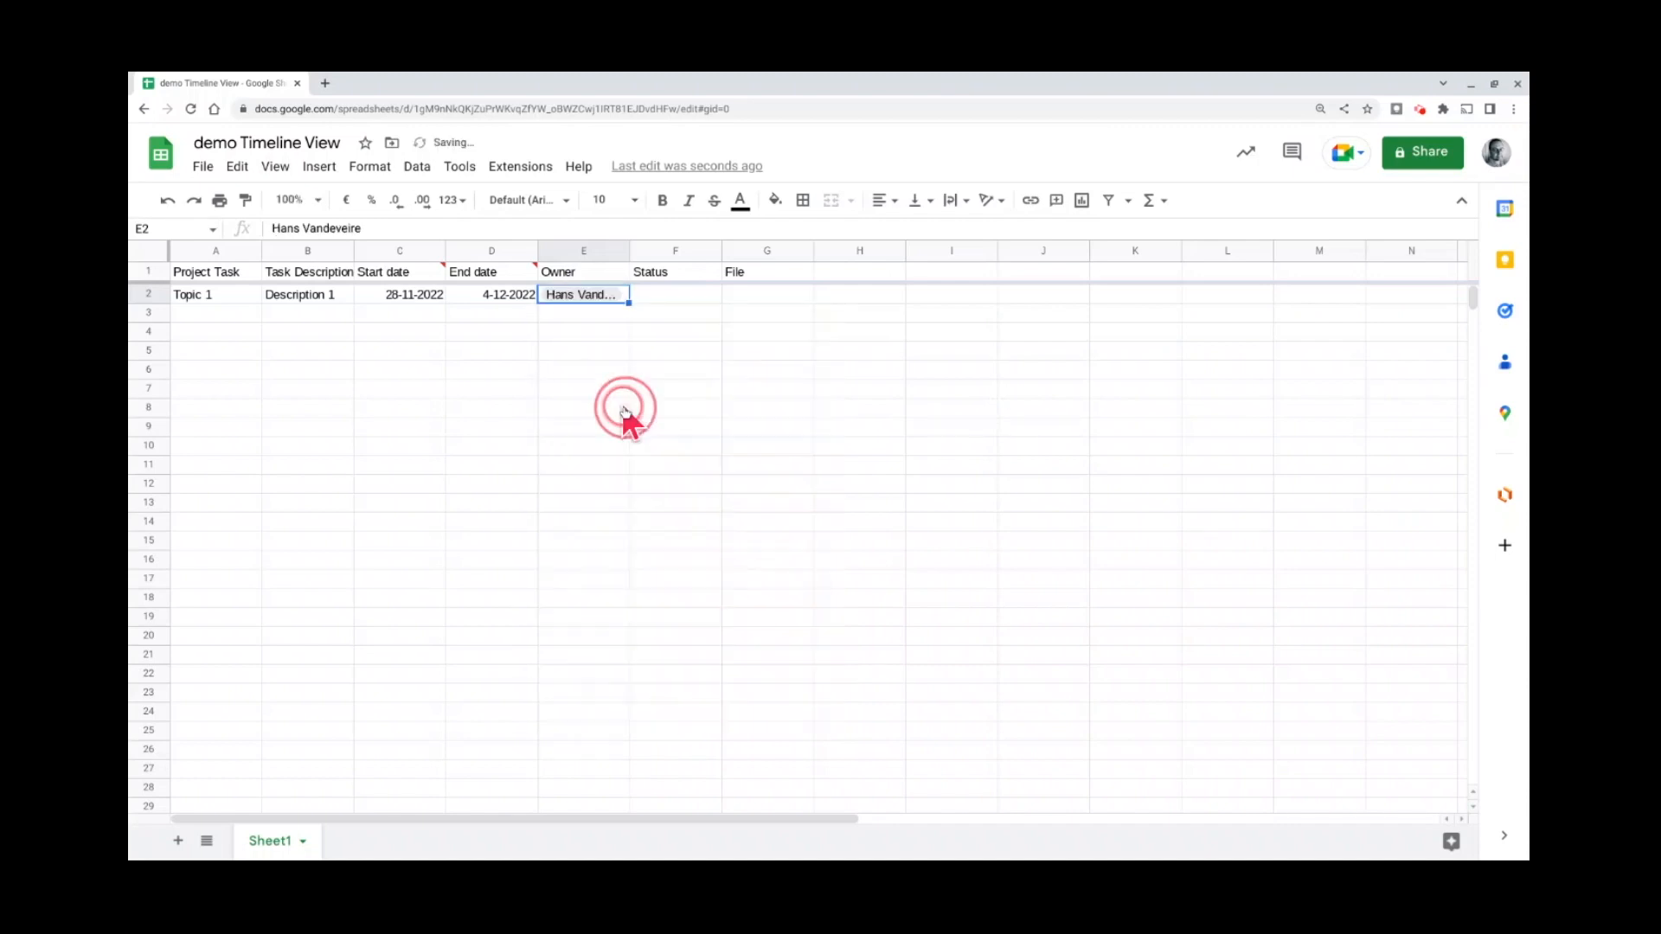
# - Set the Topic 1 status to New and insert a file smart chip for "BlogPost Sheets Timeline View" in its File cell
pyautogui.click(684, 297)
pyautogui.write('New')
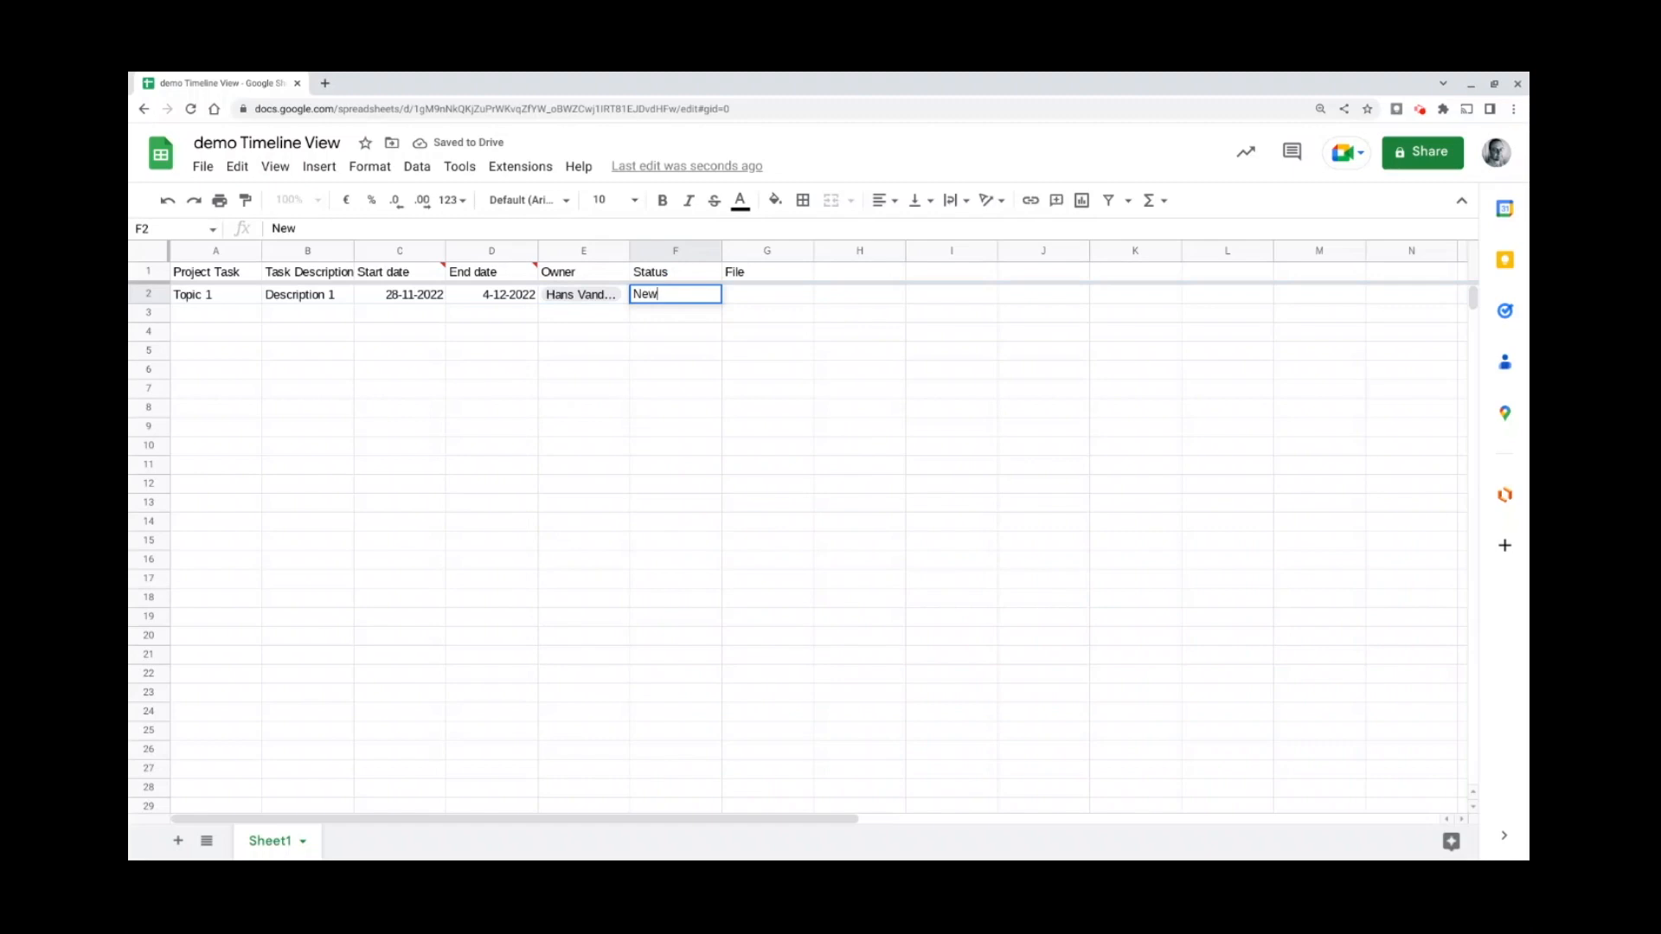
pyautogui.press('Tab')
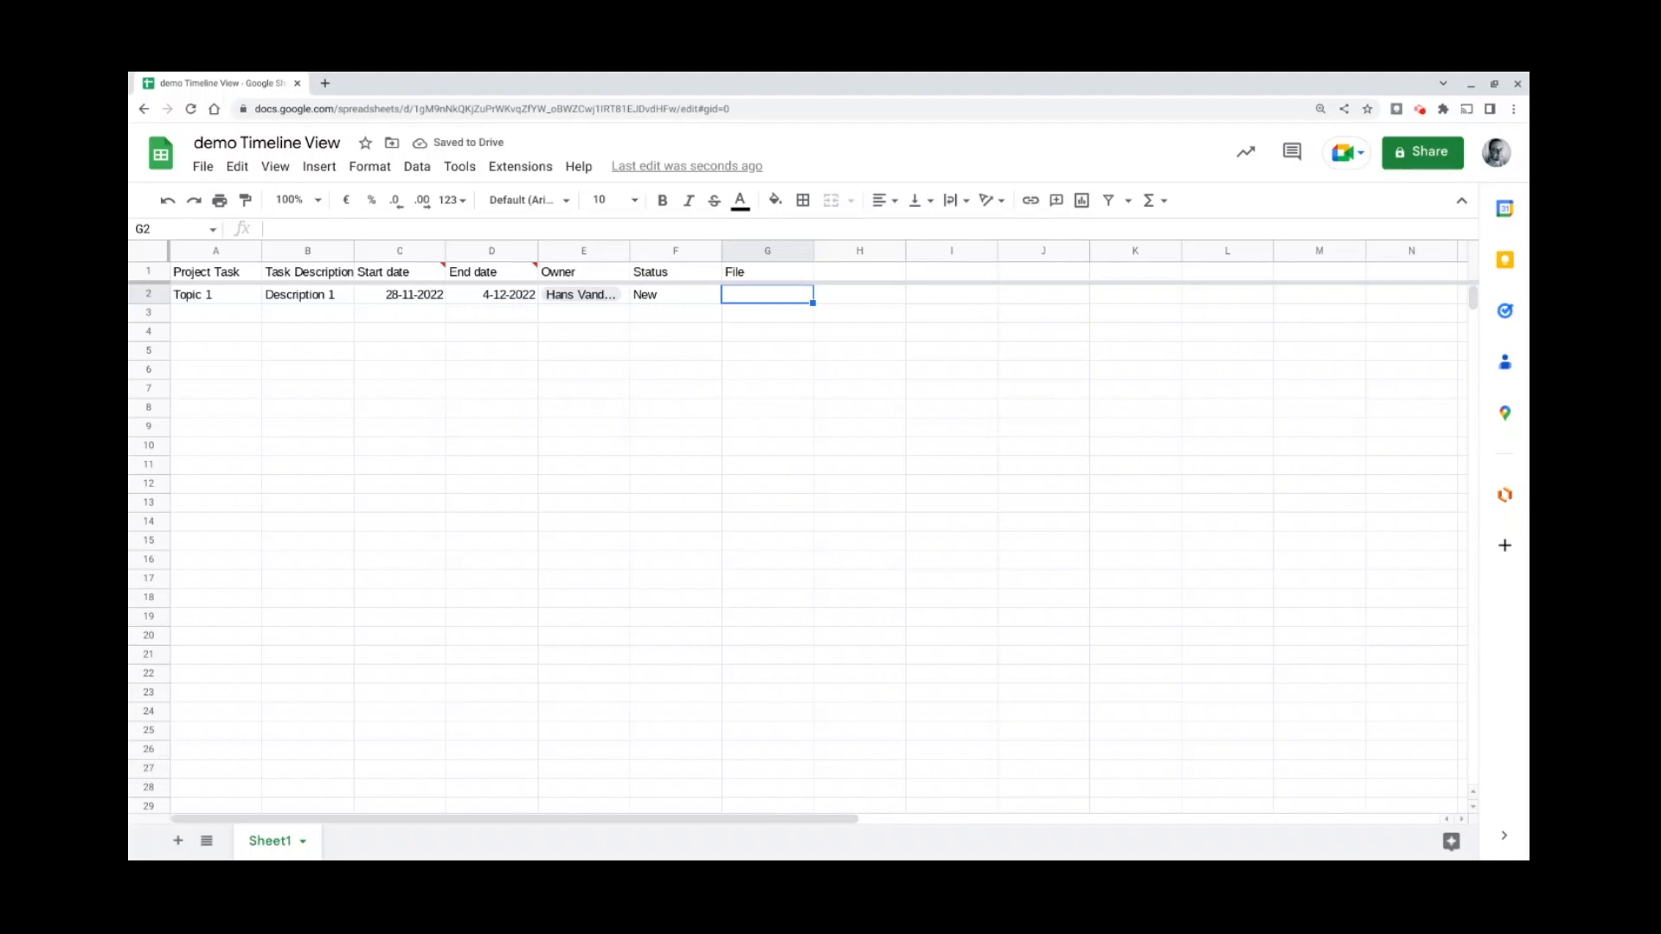
pyautogui.write('@')
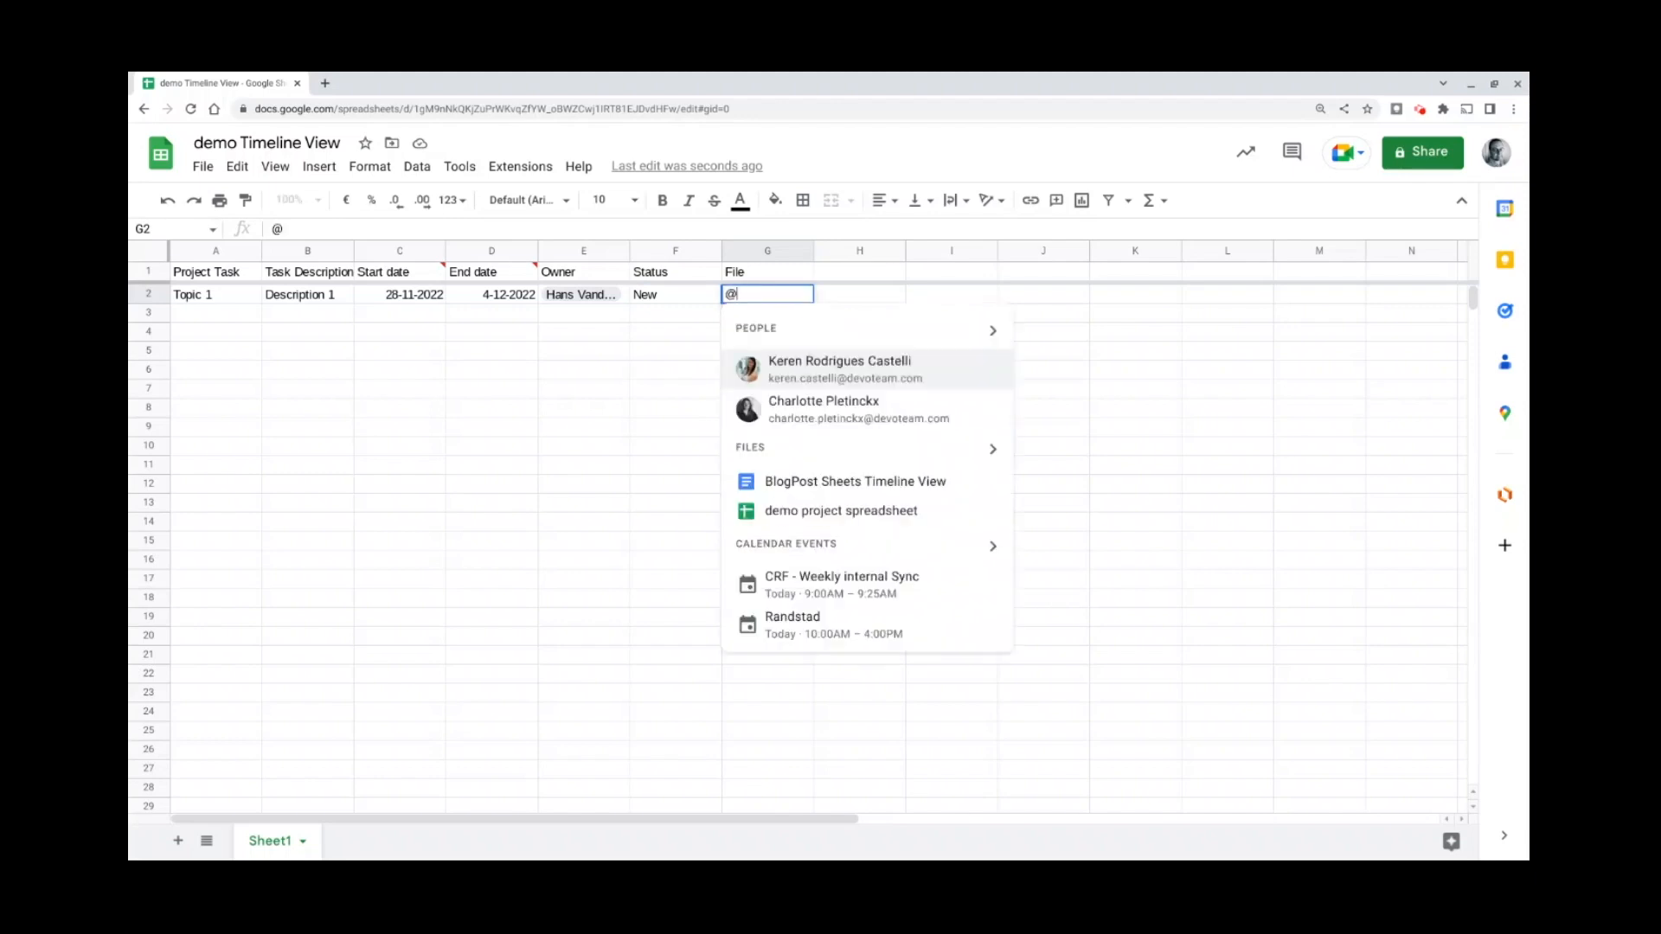
pyautogui.click(818, 483)
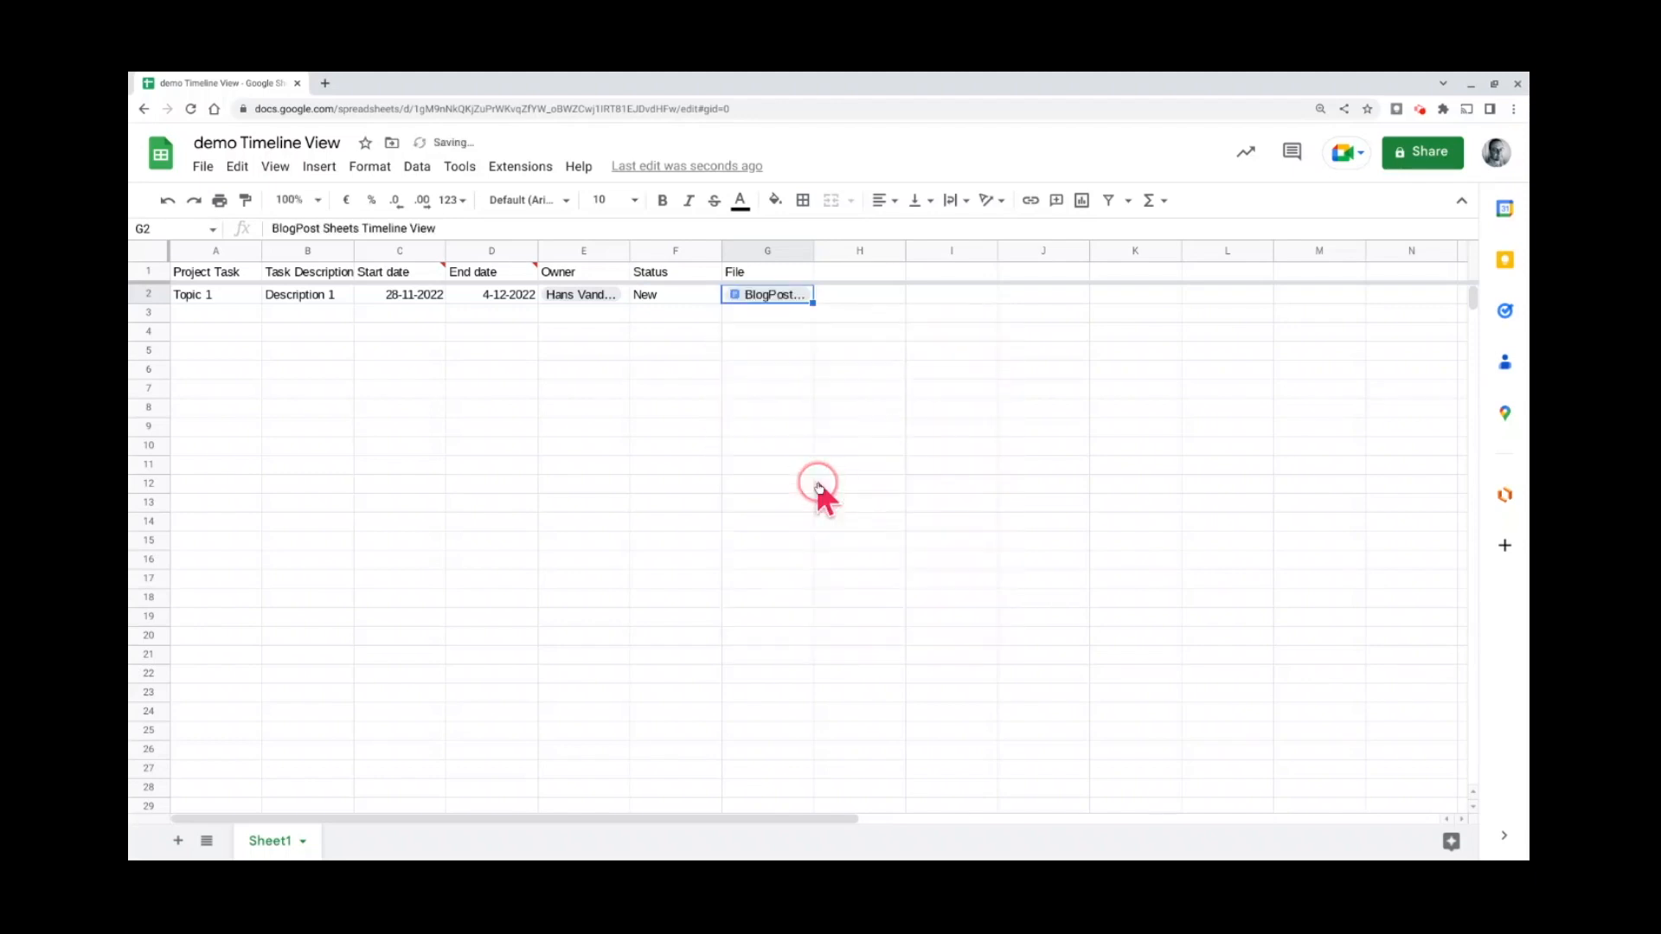
# - Fill the project task, task description and owner values from row 2 down through row 5
pyautogui.click(235, 298)
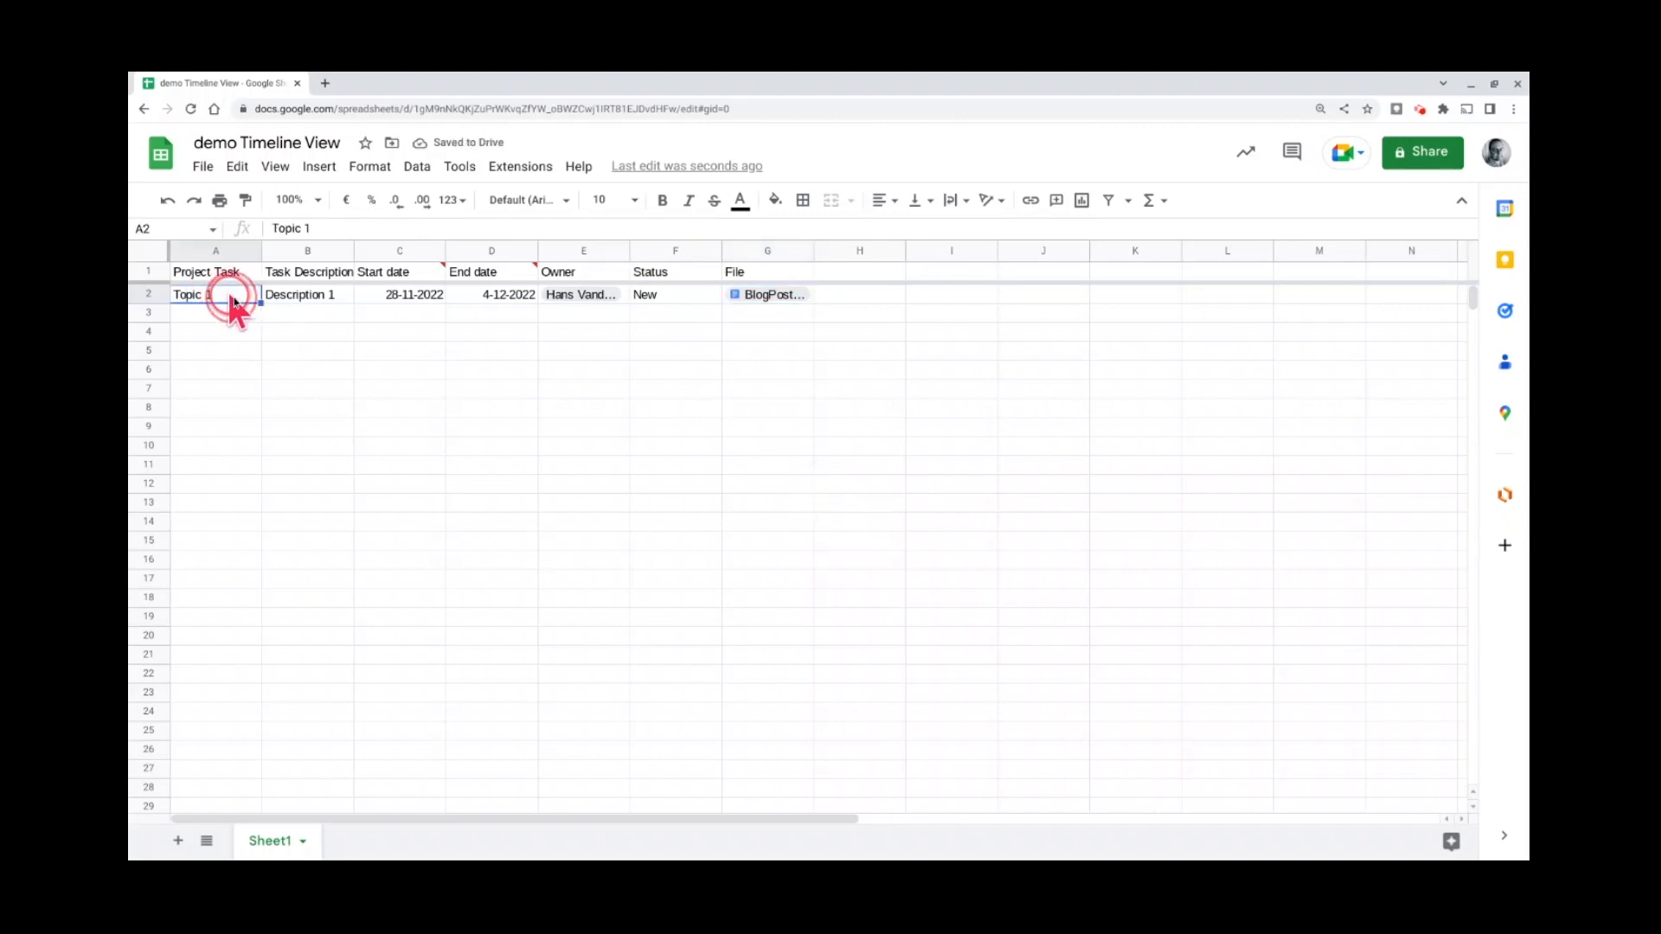
pyautogui.moveTo(260, 302); pyautogui.dragTo(263, 354)
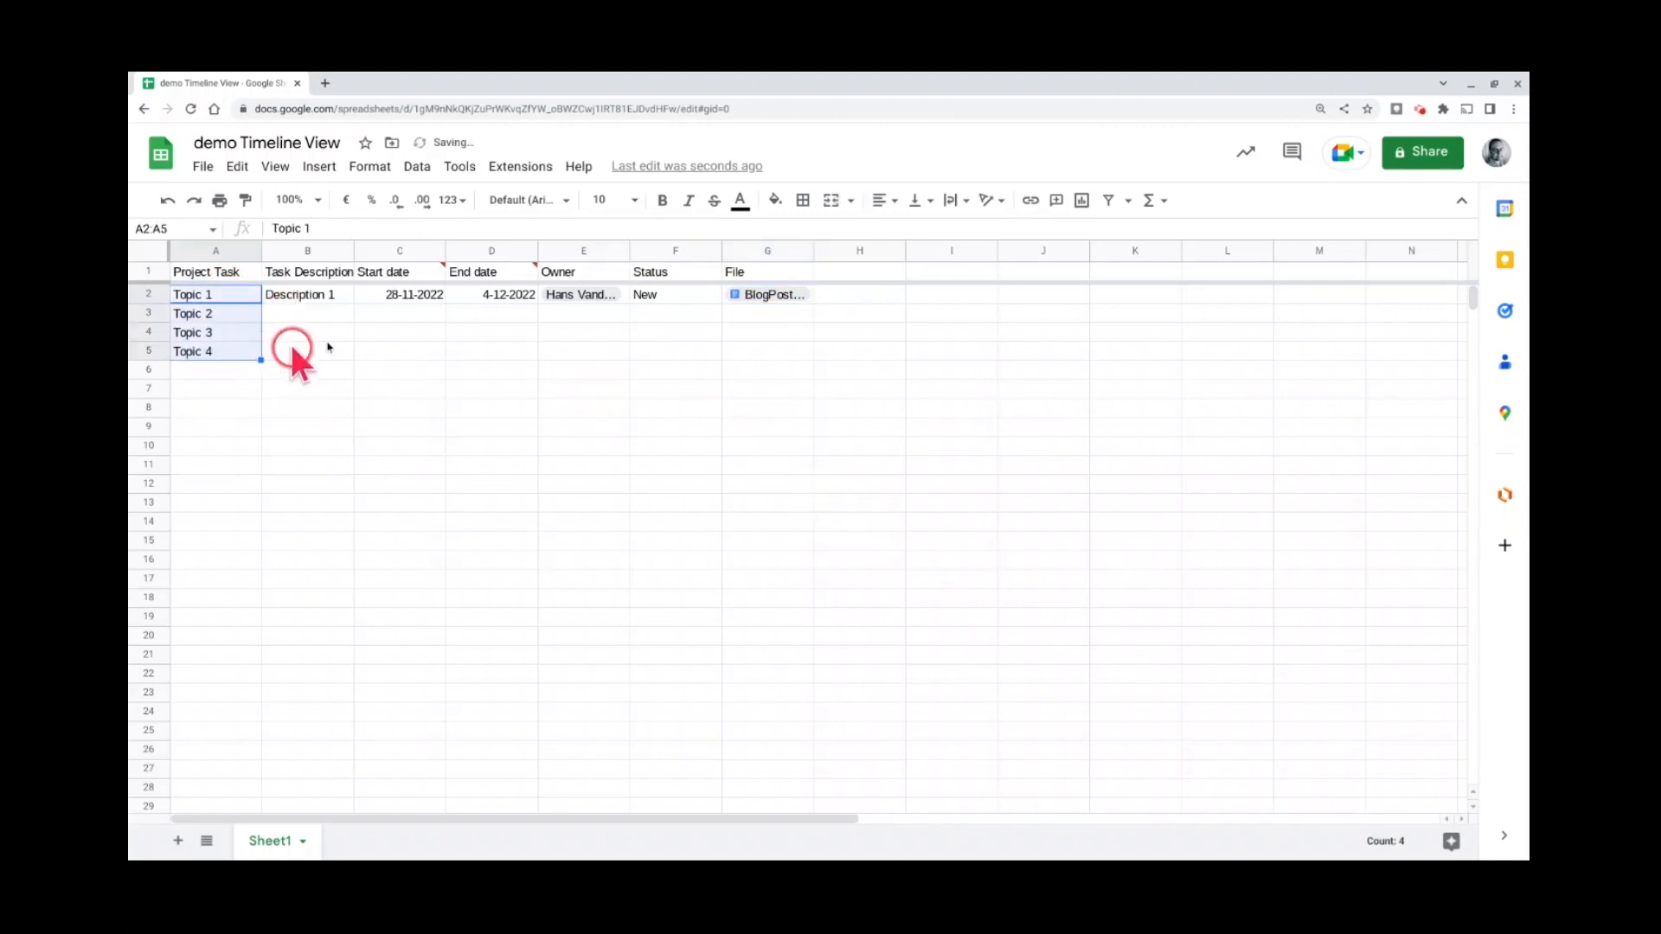
pyautogui.click(350, 301)
pyautogui.moveTo(354, 302); pyautogui.dragTo(354, 357)
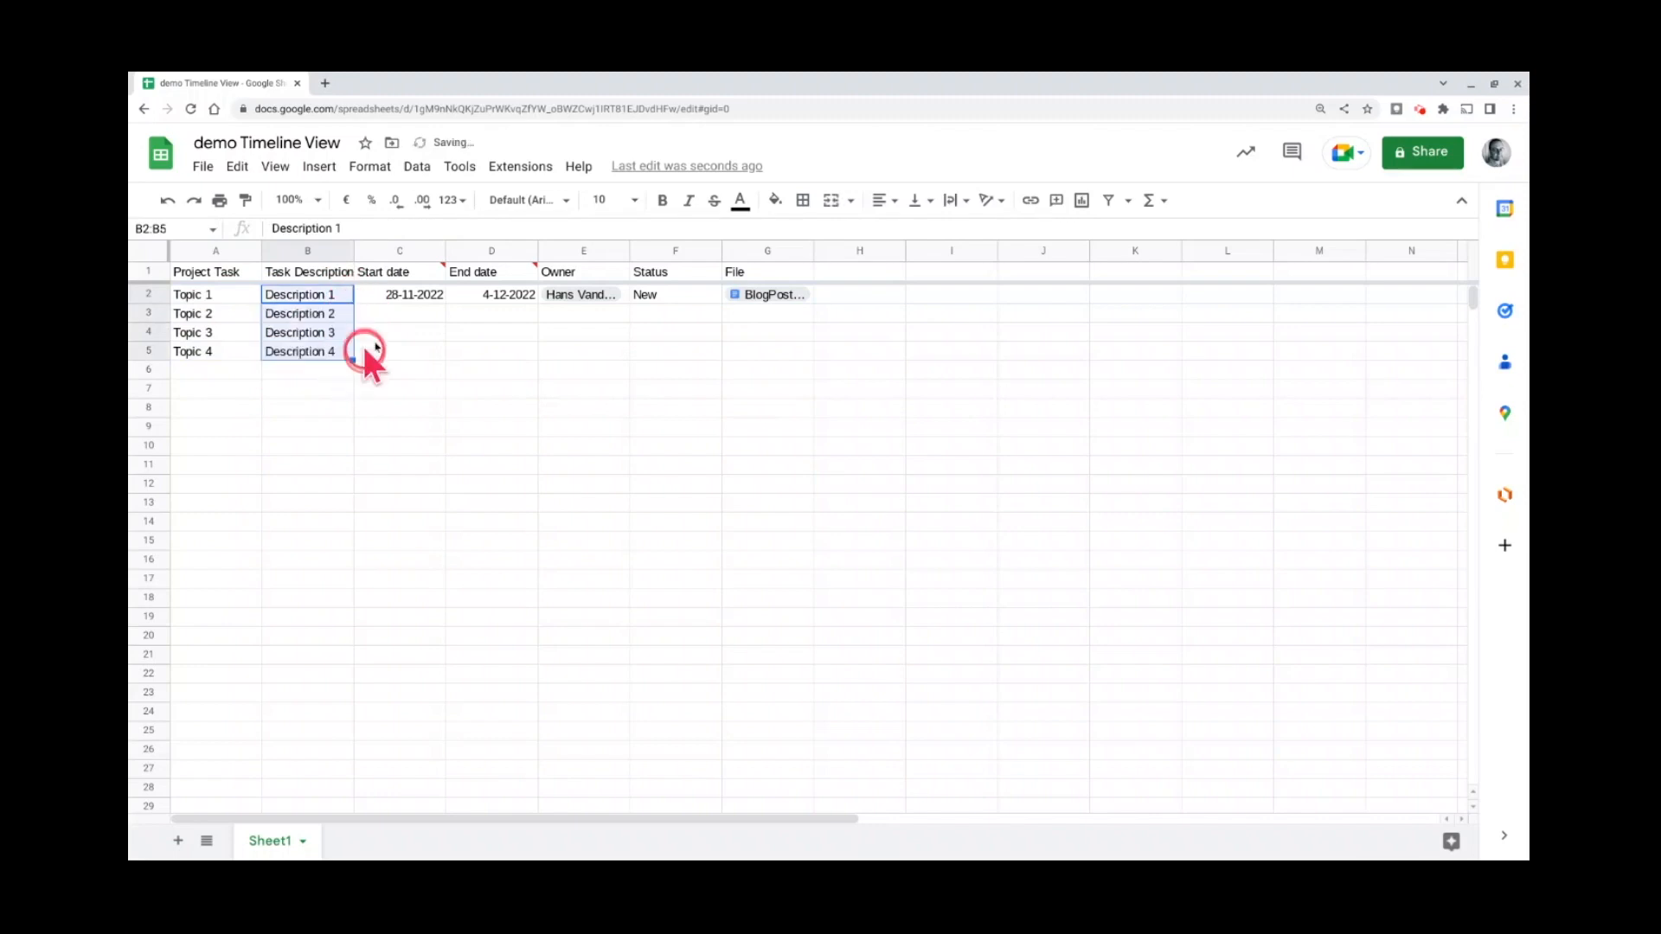
pyautogui.click(614, 302)
pyautogui.moveTo(628, 304); pyautogui.dragTo(626, 347)
# - Enter the statuses Busy for Topic 2, New for Topic 3 and Done for Topic 4
pyautogui.click(675, 298)
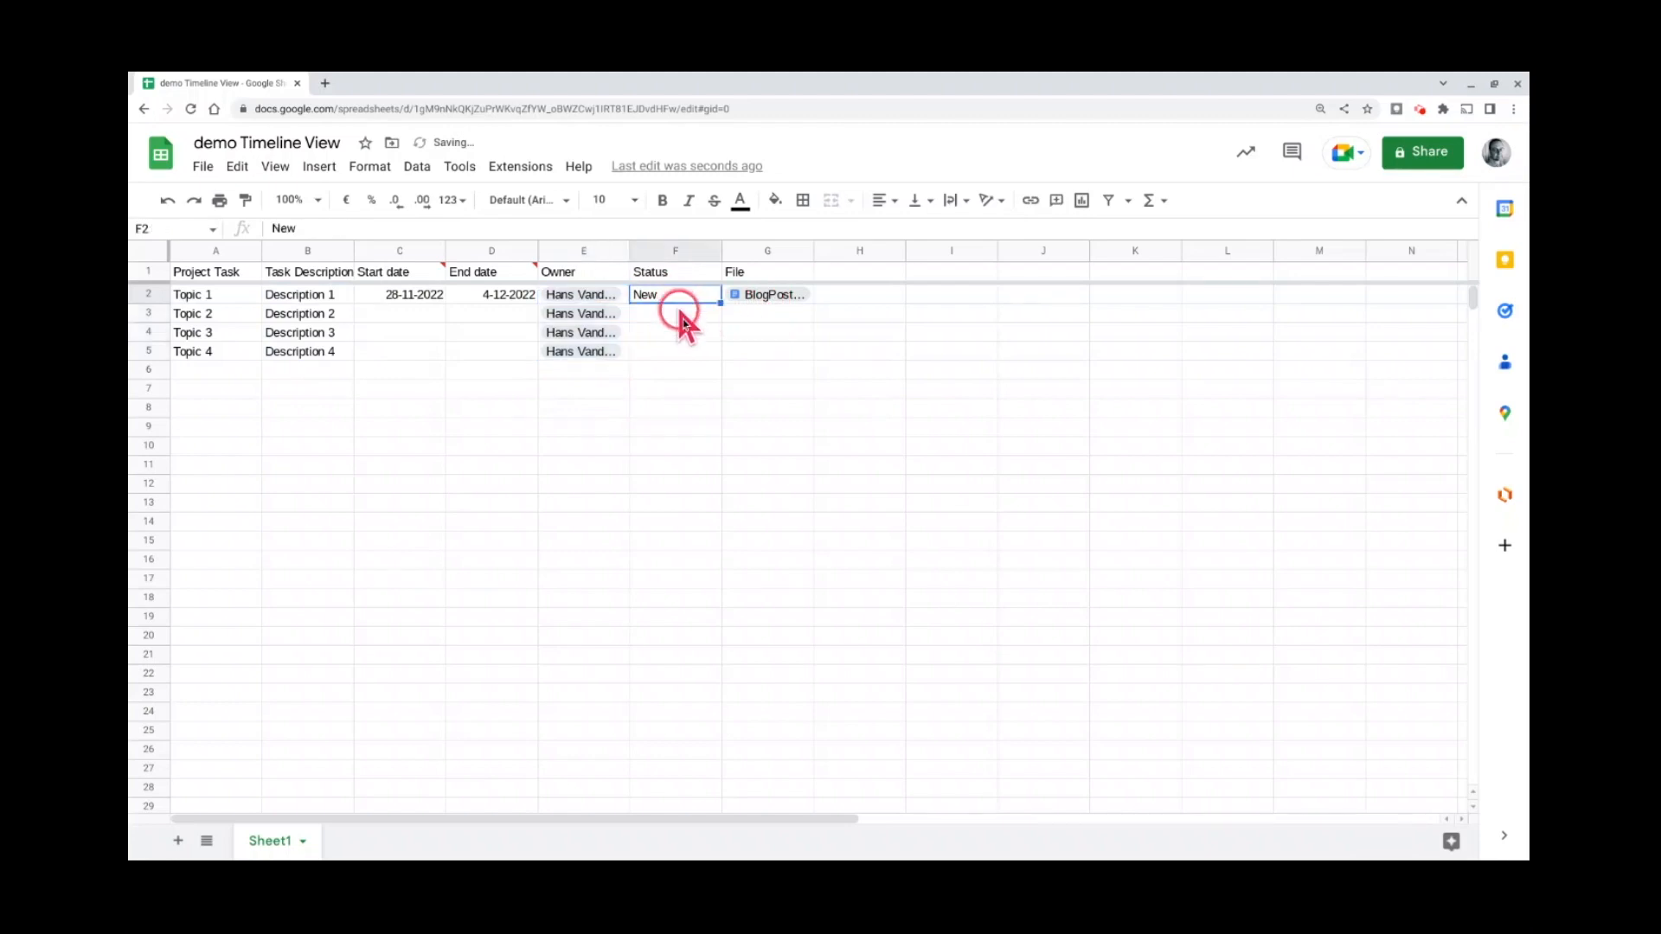
pyautogui.click(682, 317)
pyautogui.write('Busy')
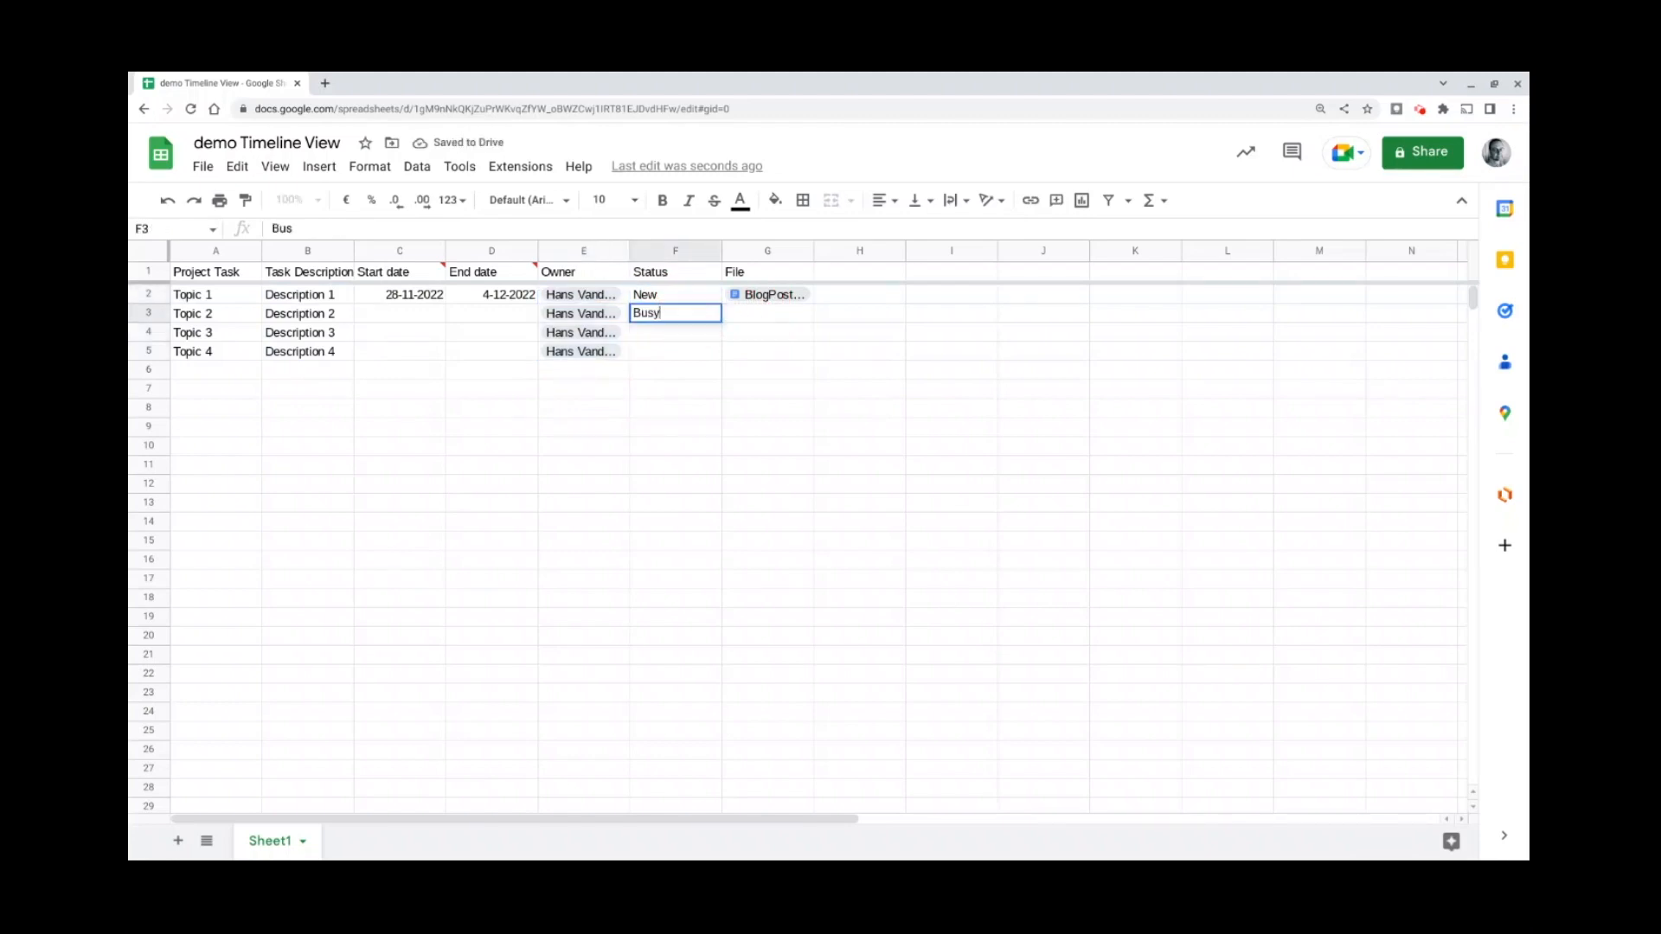
pyautogui.press('Tab')
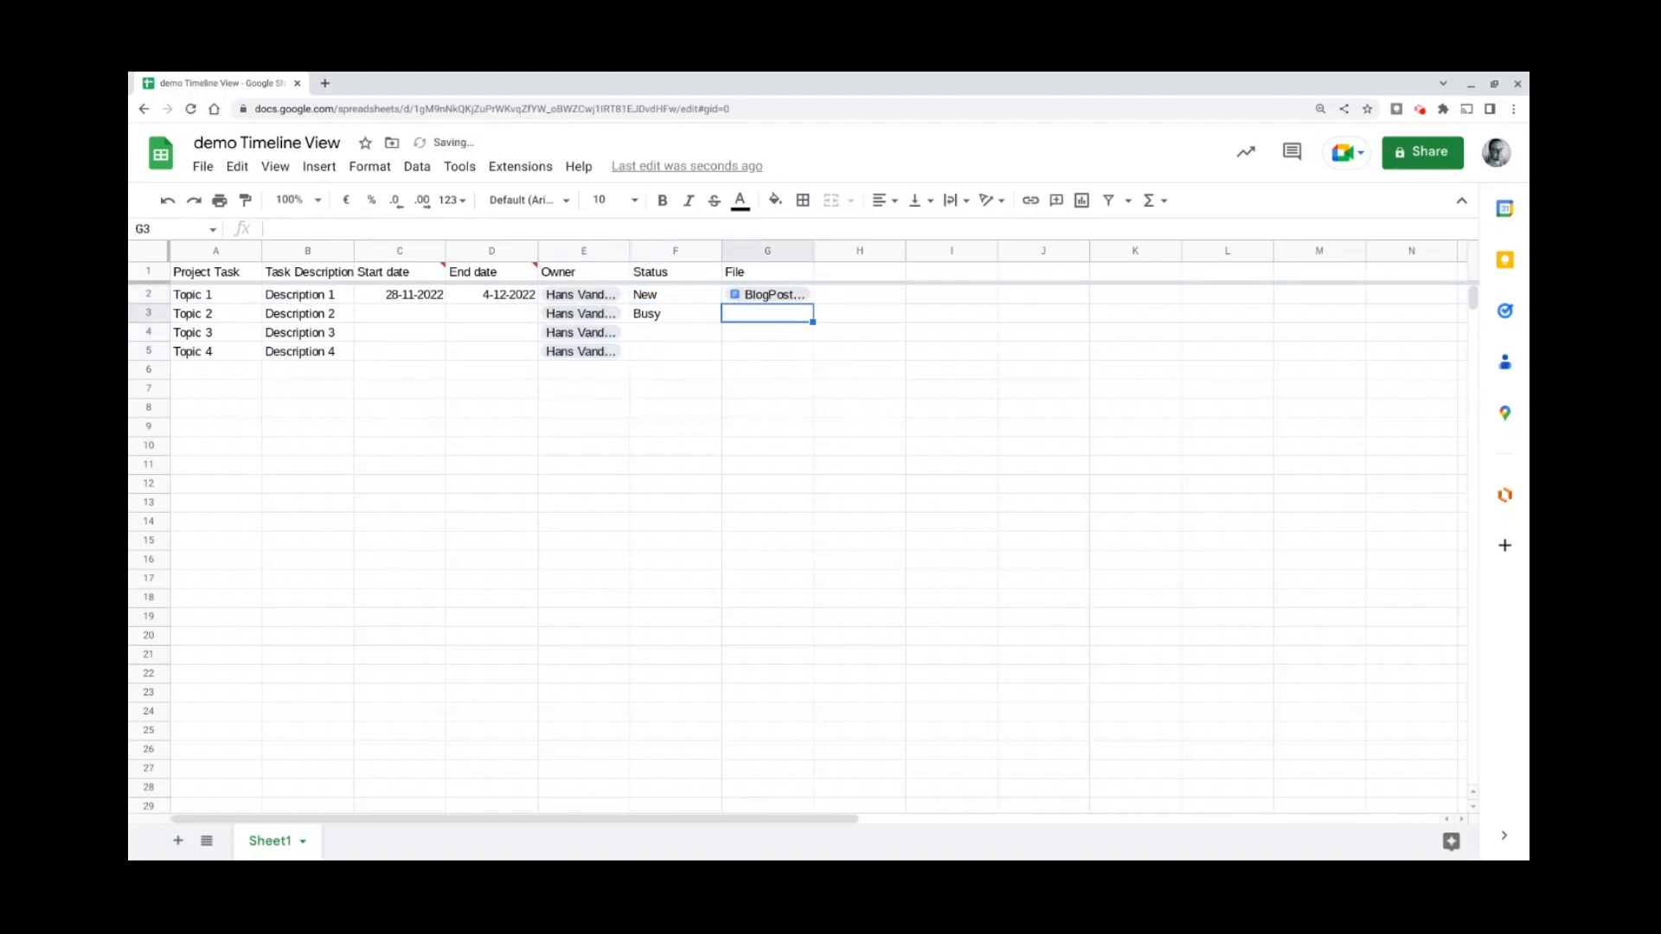
pyautogui.click(662, 326)
pyautogui.write('New')
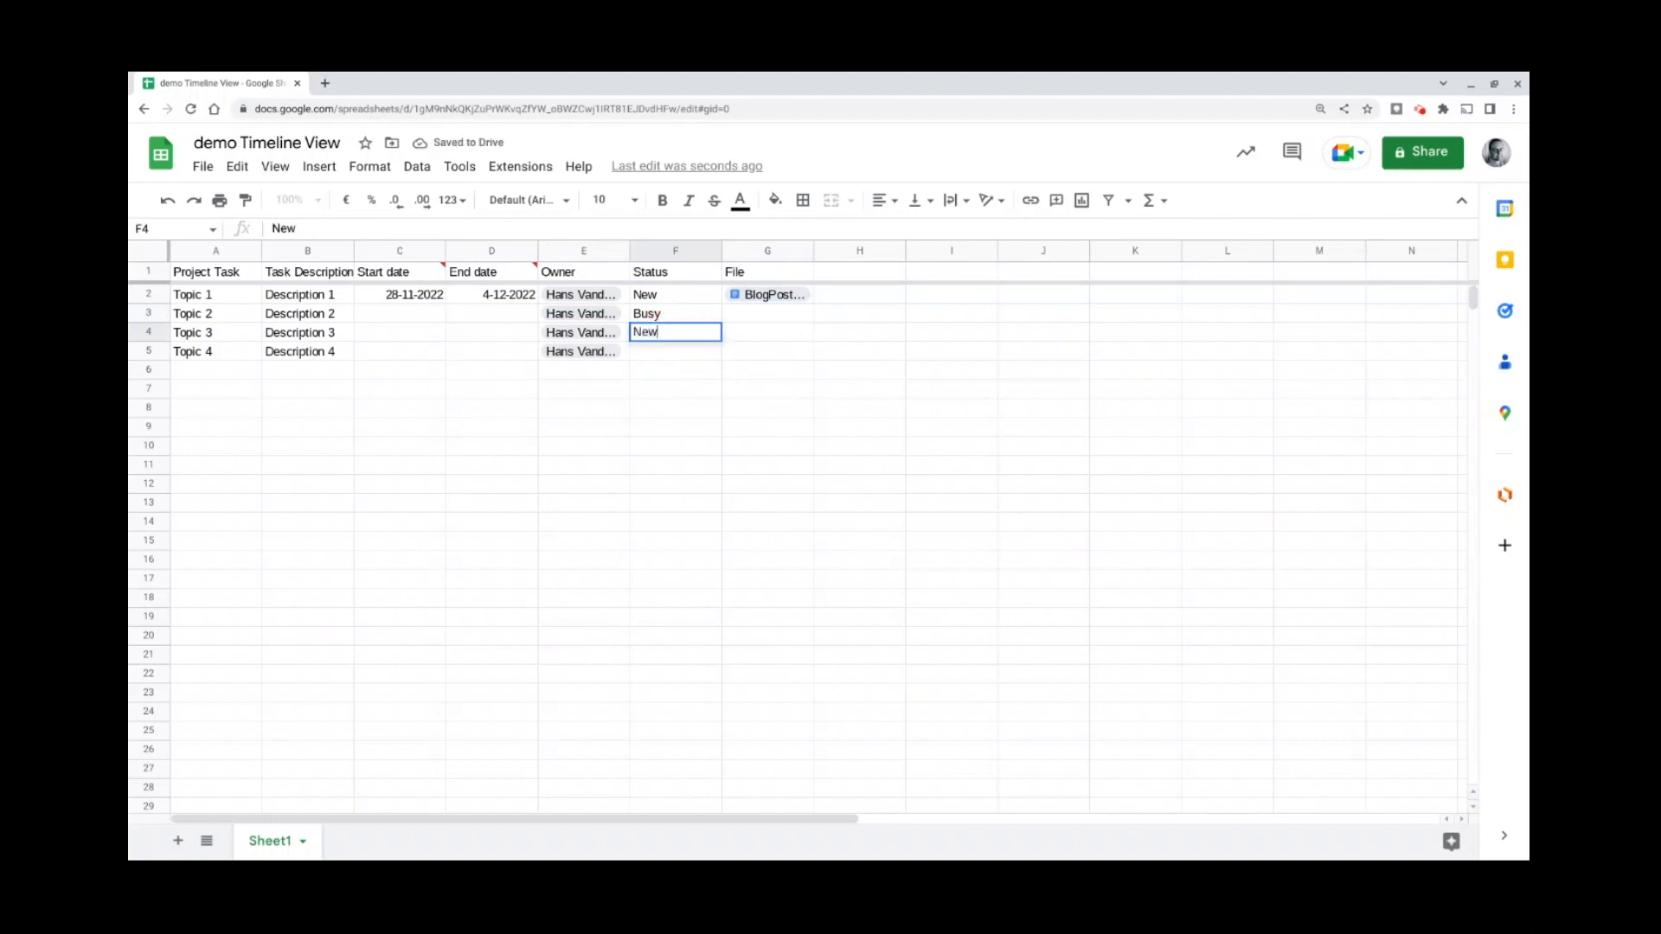
pyautogui.click(664, 347)
pyautogui.write('Done')
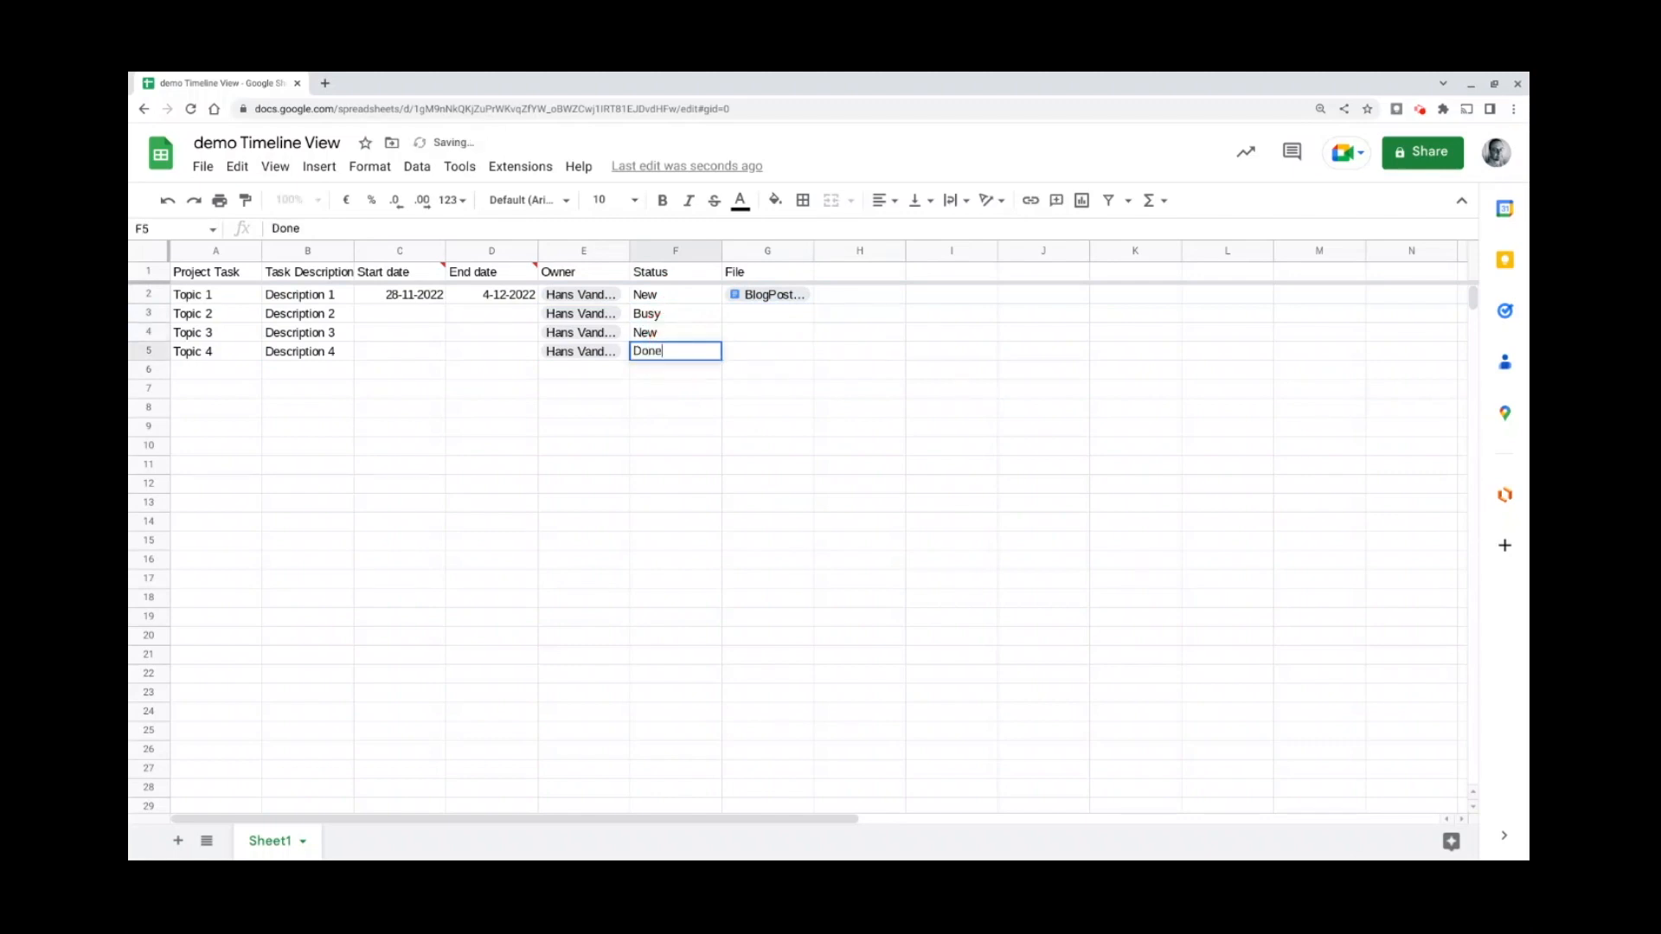
# - Open the data validation settings for the Status cells from F2 down to F1000
pyautogui.click(666, 251)
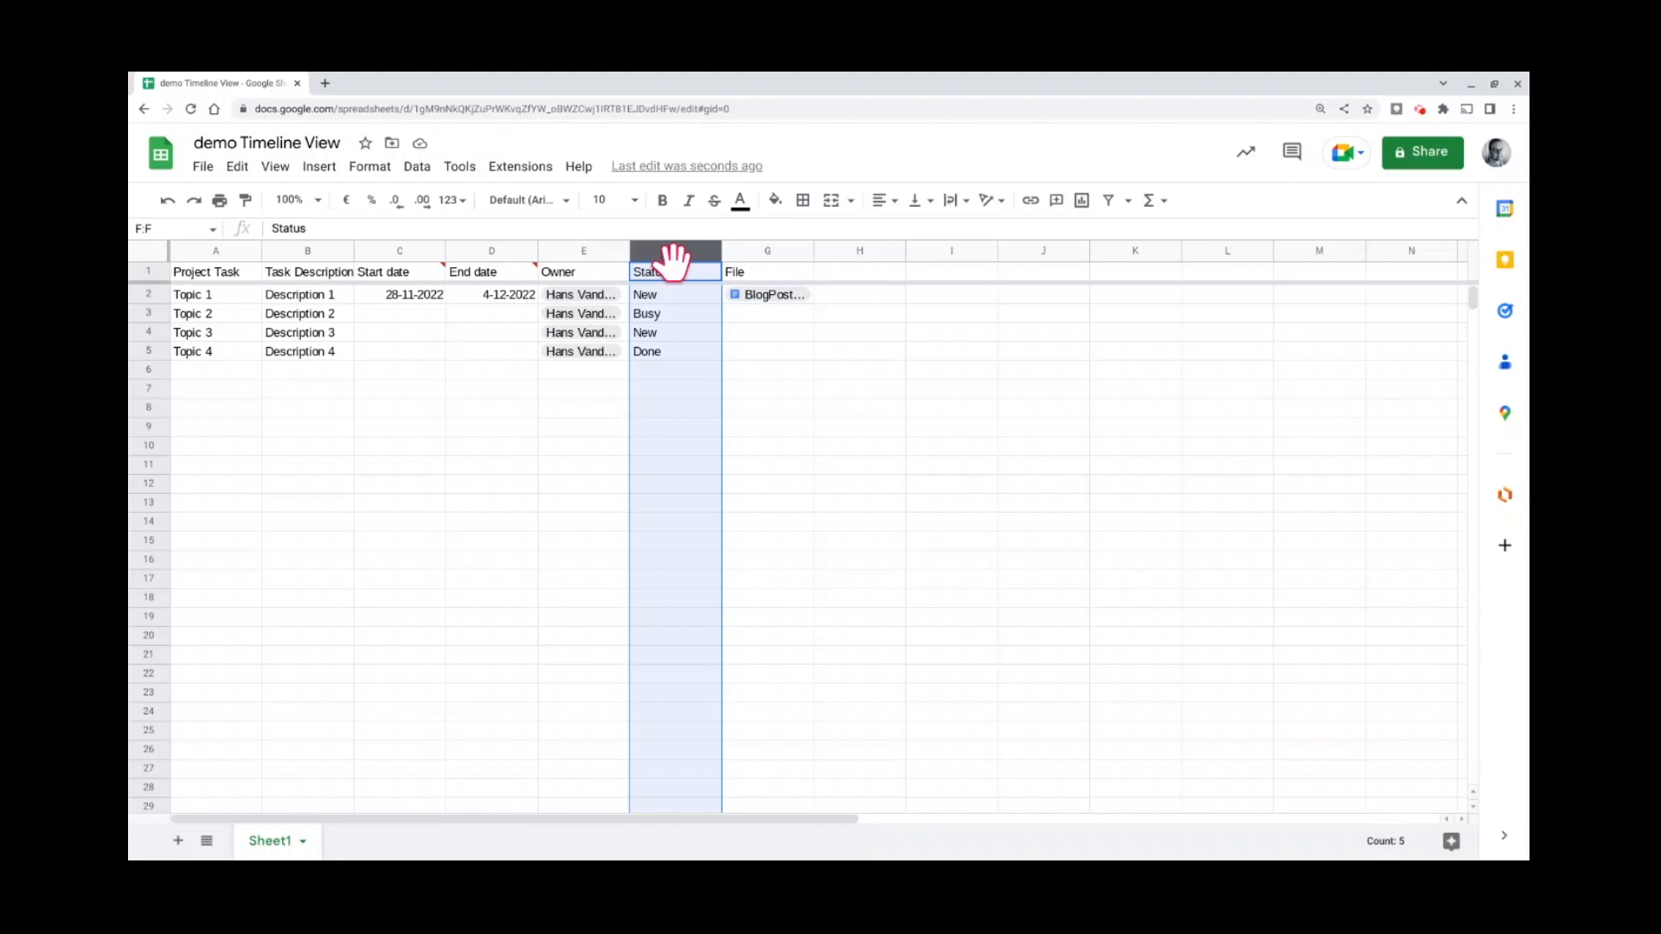
pyautogui.click(667, 294)
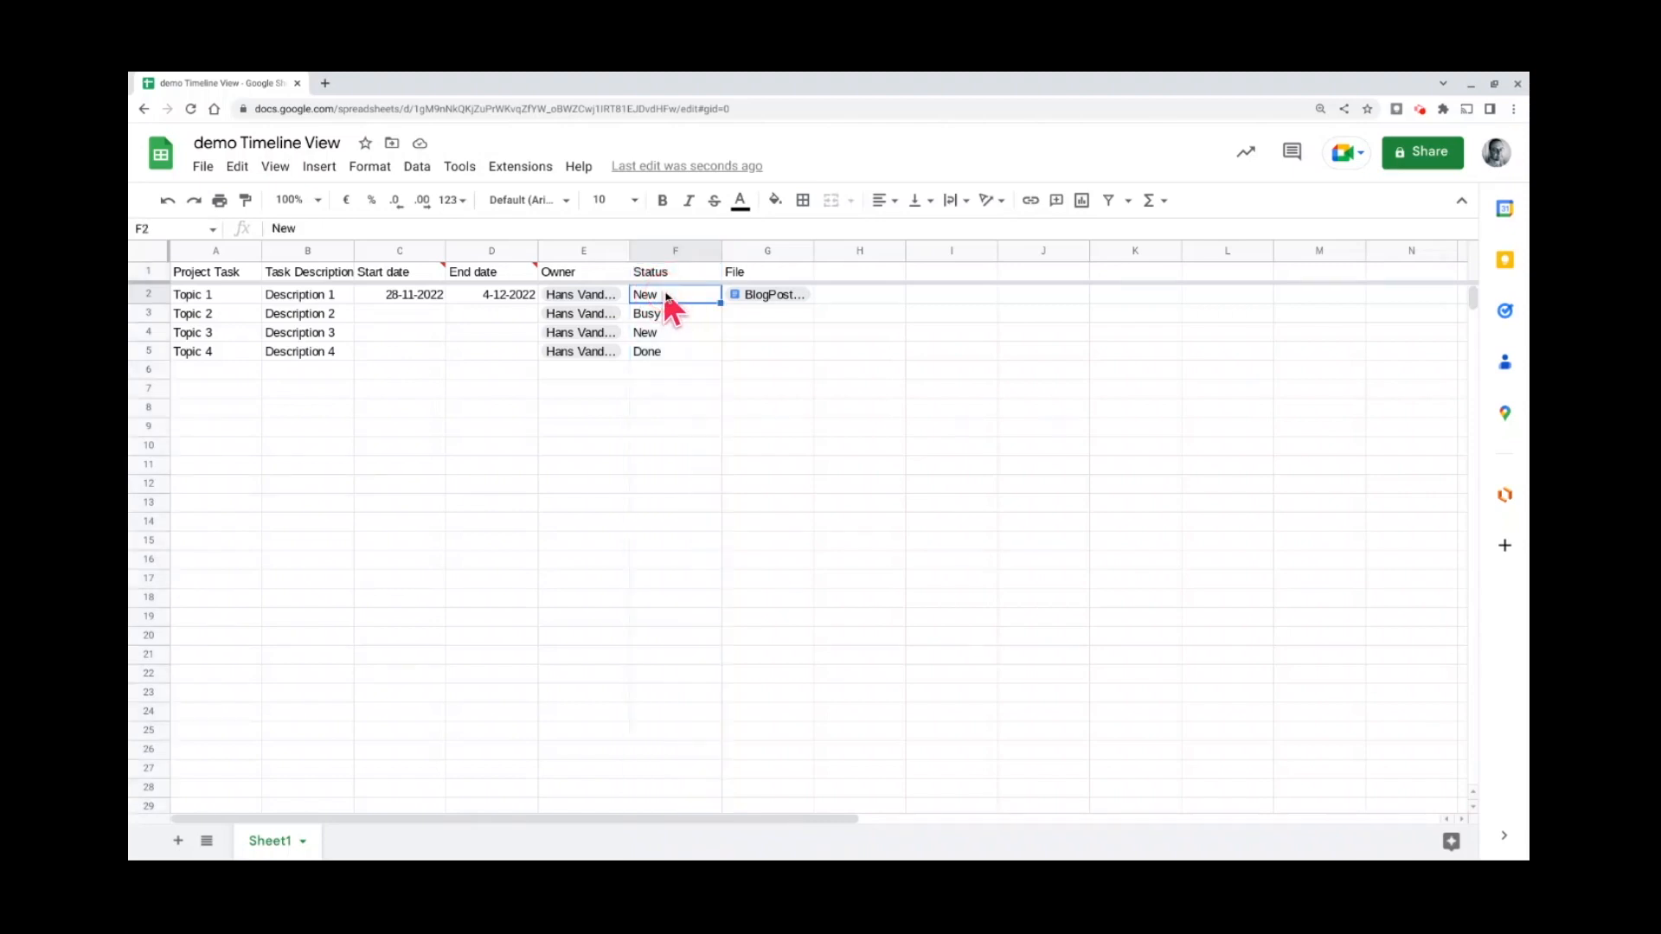
pyautogui.hotkey('ctrl', 'shift', 'Down')
pyautogui.hotkey('ctrl', 'shift', 'Down')
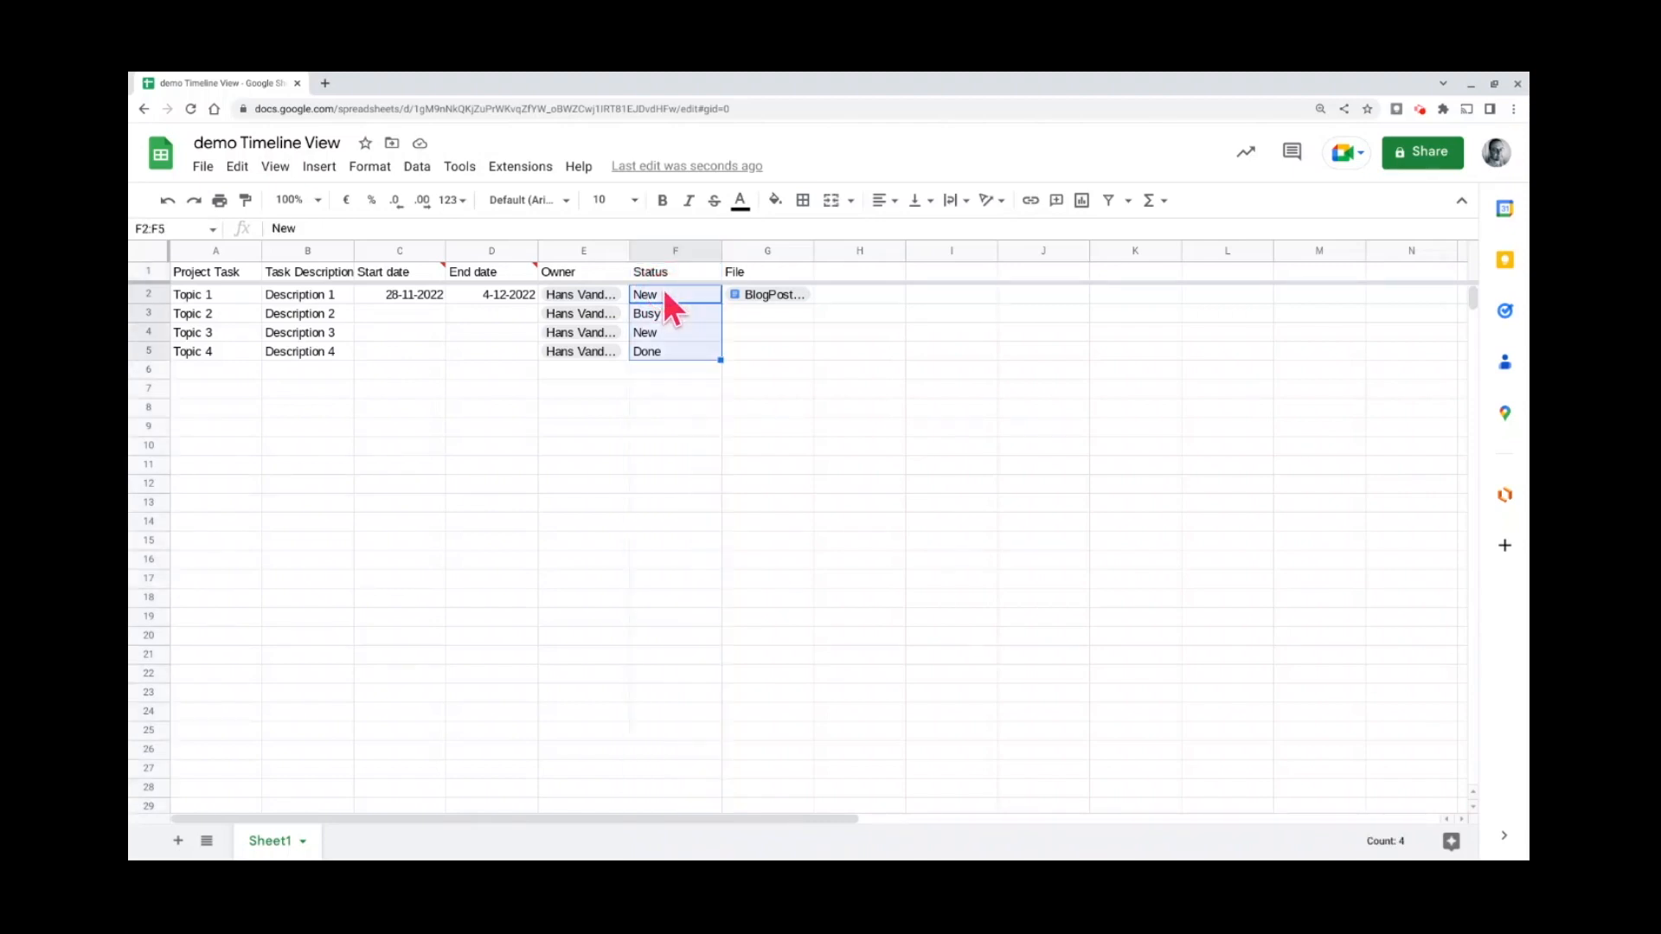
pyautogui.click(418, 166)
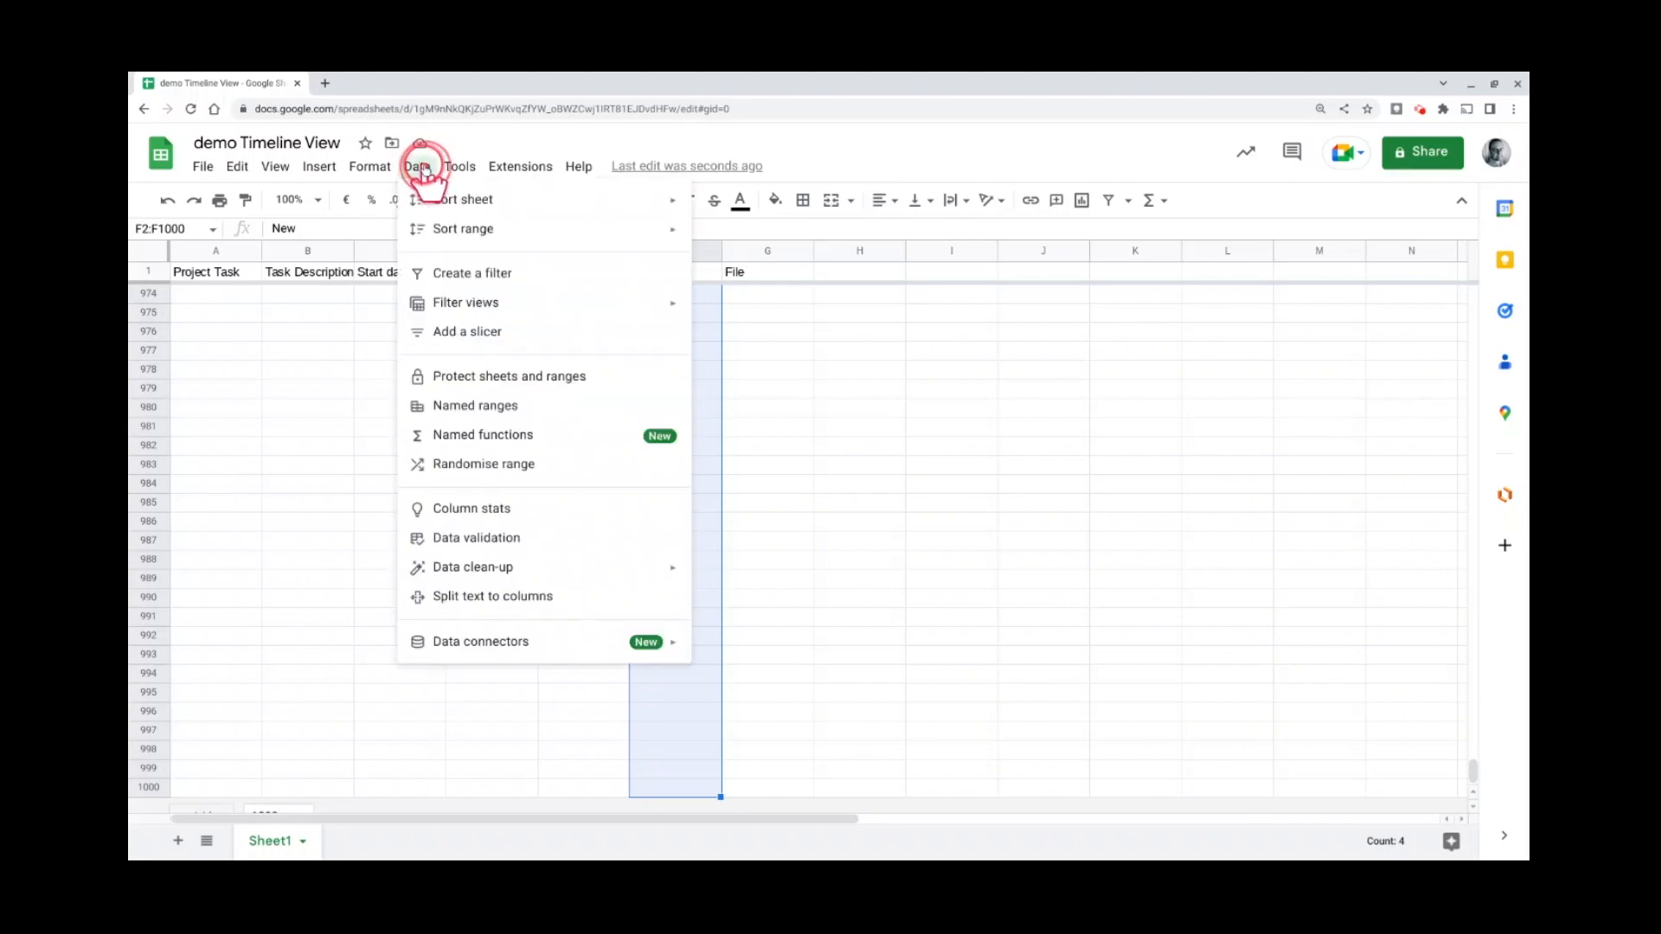
pyautogui.click(489, 537)
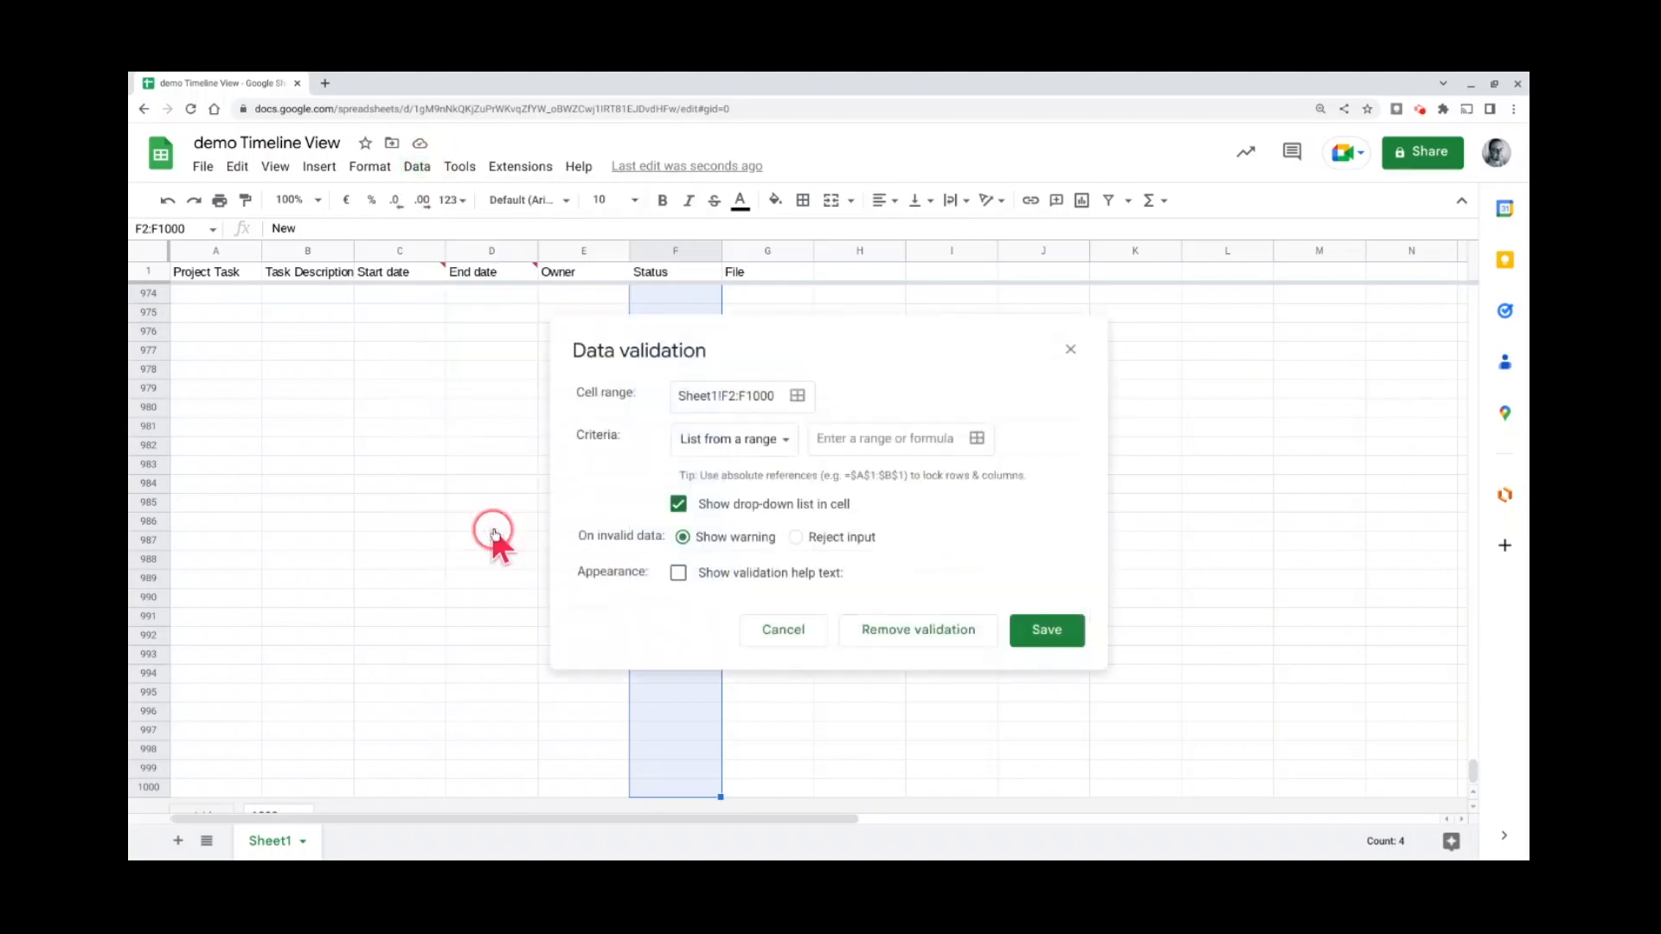
# - Restrict the Status cells to the list of items New, Busy, Done, reject invalid input and save the rule
pyautogui.click(770, 424)
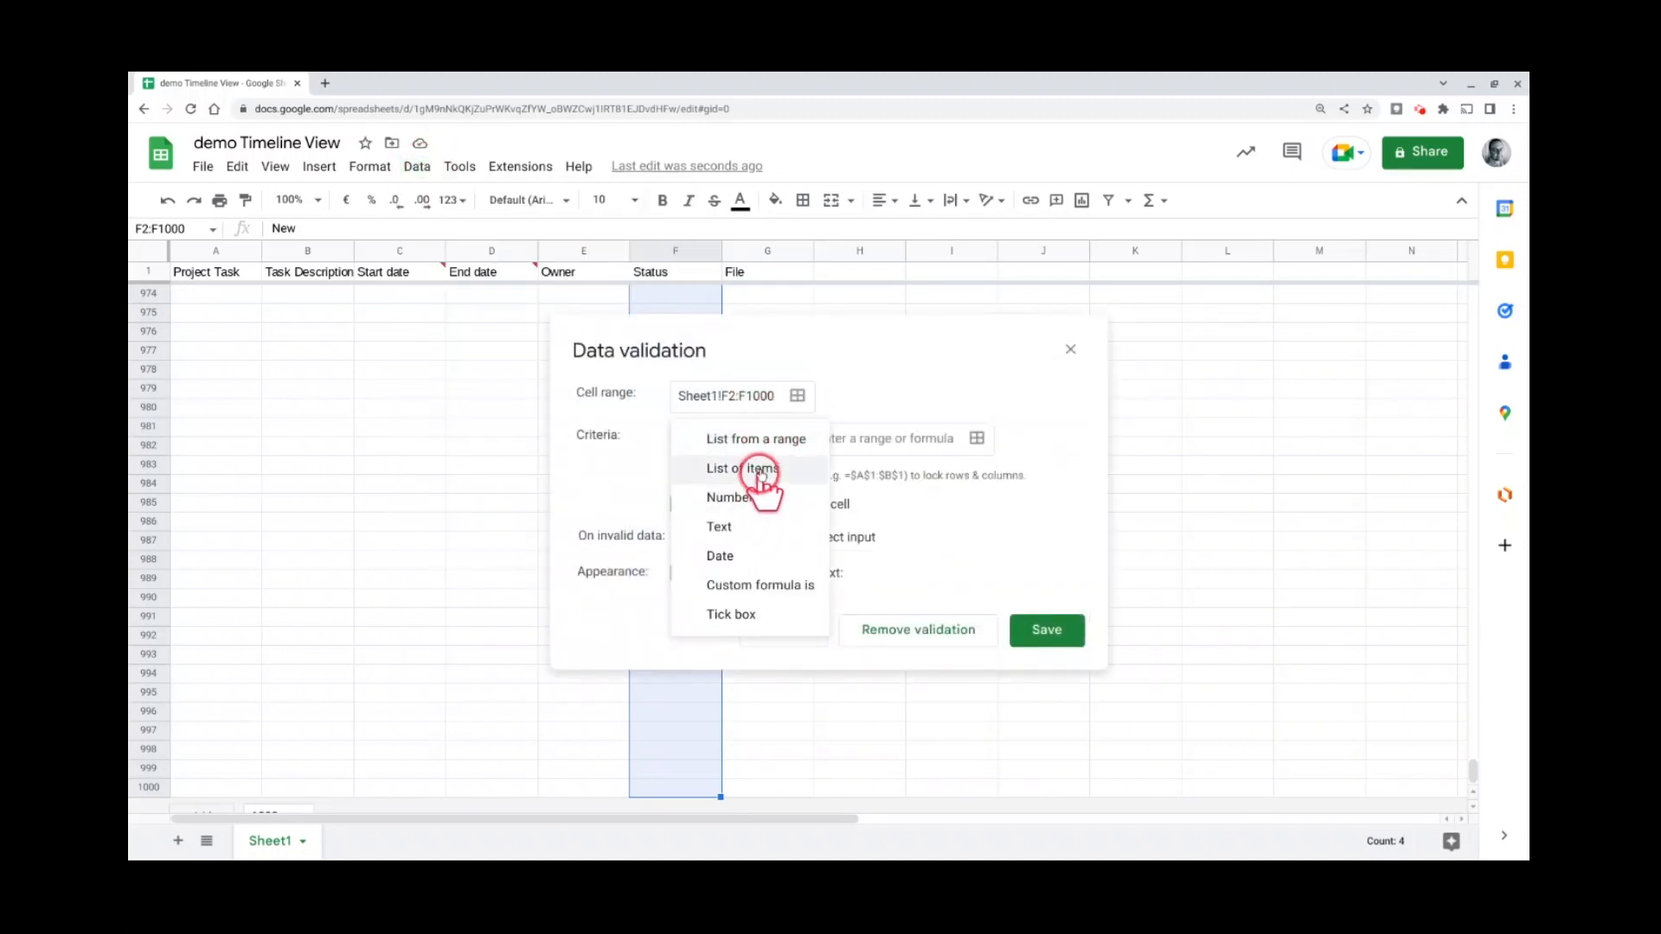
pyautogui.click(760, 468)
pyautogui.click(834, 435)
pyautogui.write('New, B')
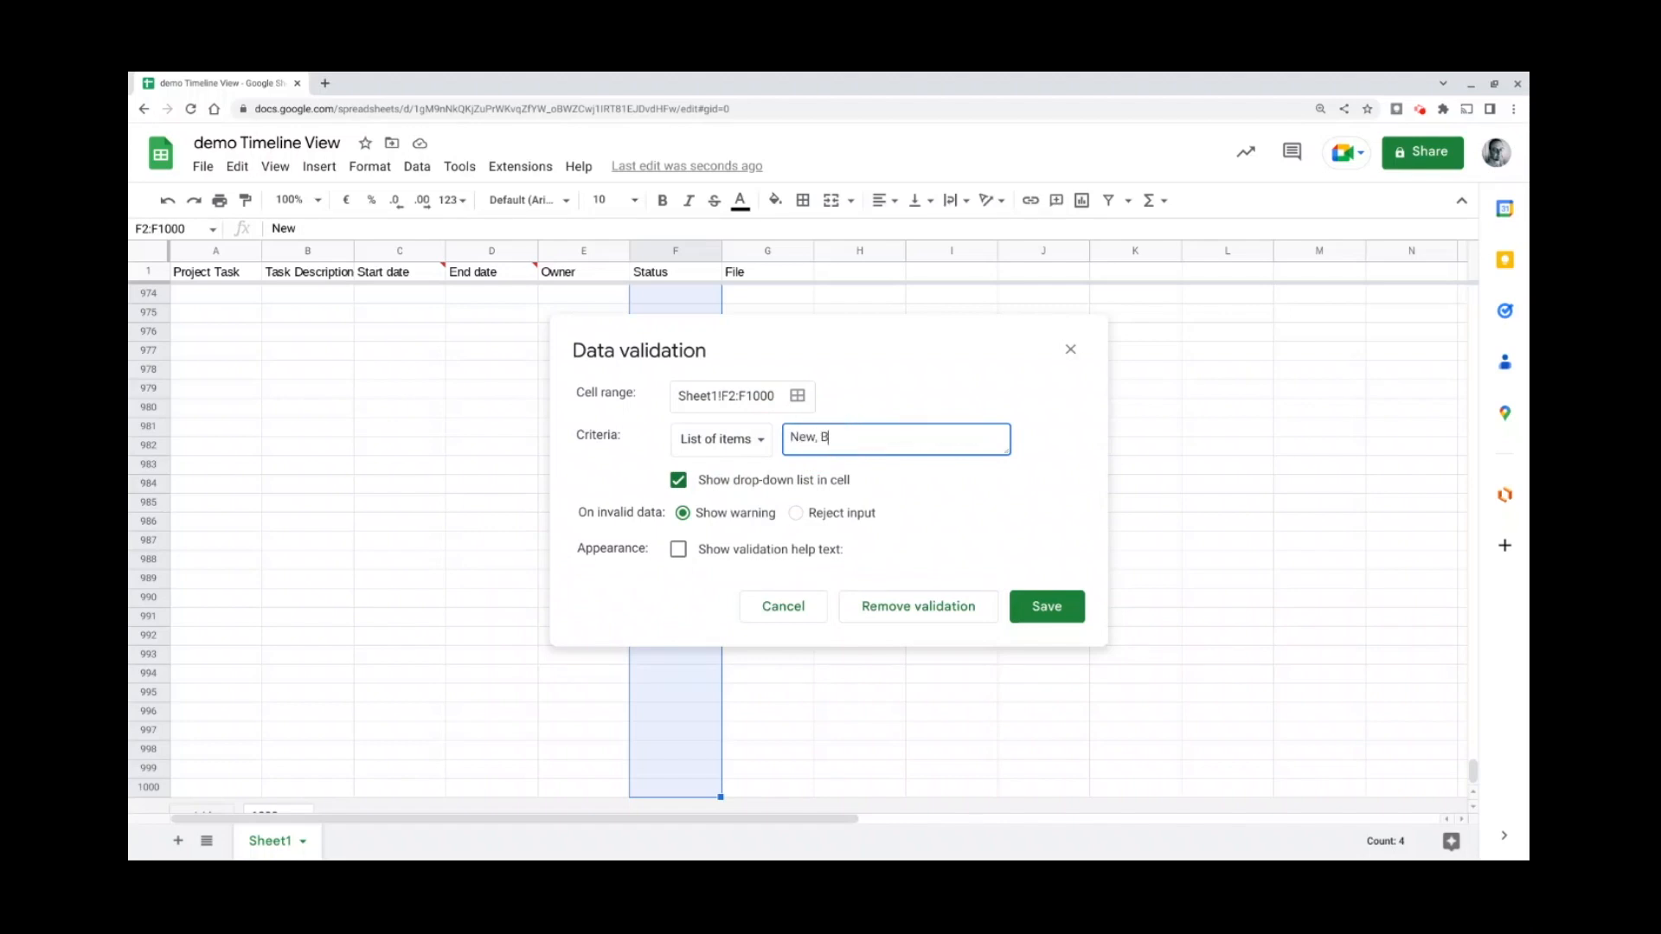
pyautogui.write('usy, Done')
pyautogui.click(796, 514)
pyautogui.click(1047, 606)
pyautogui.click(681, 271)
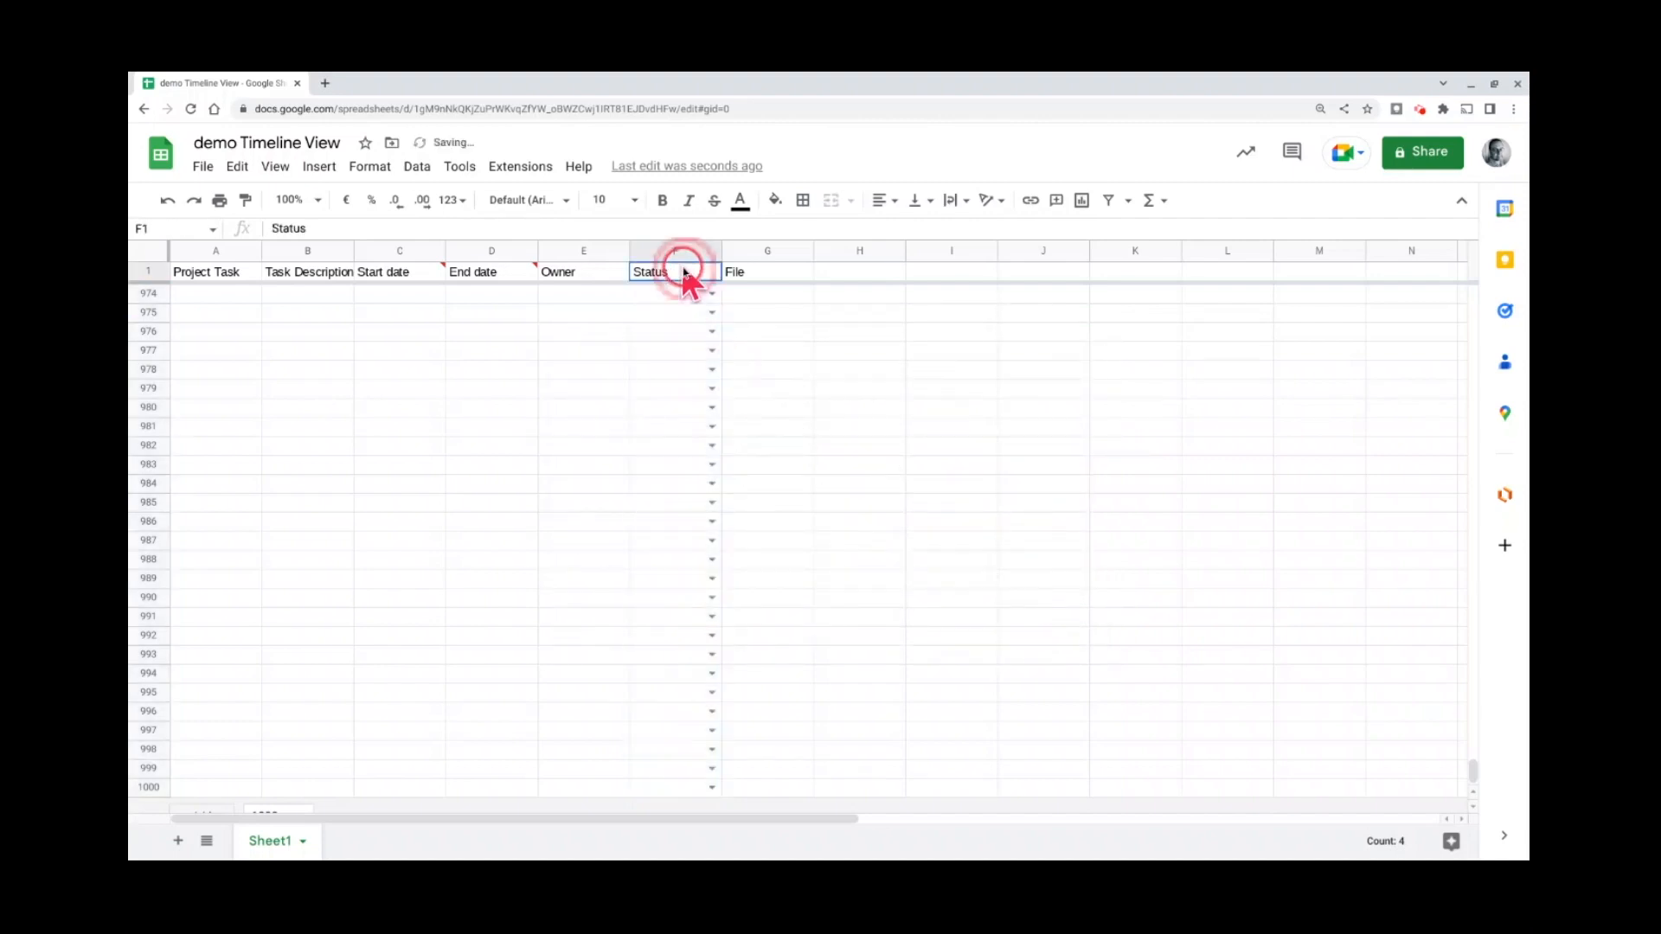
pyautogui.press('Down')
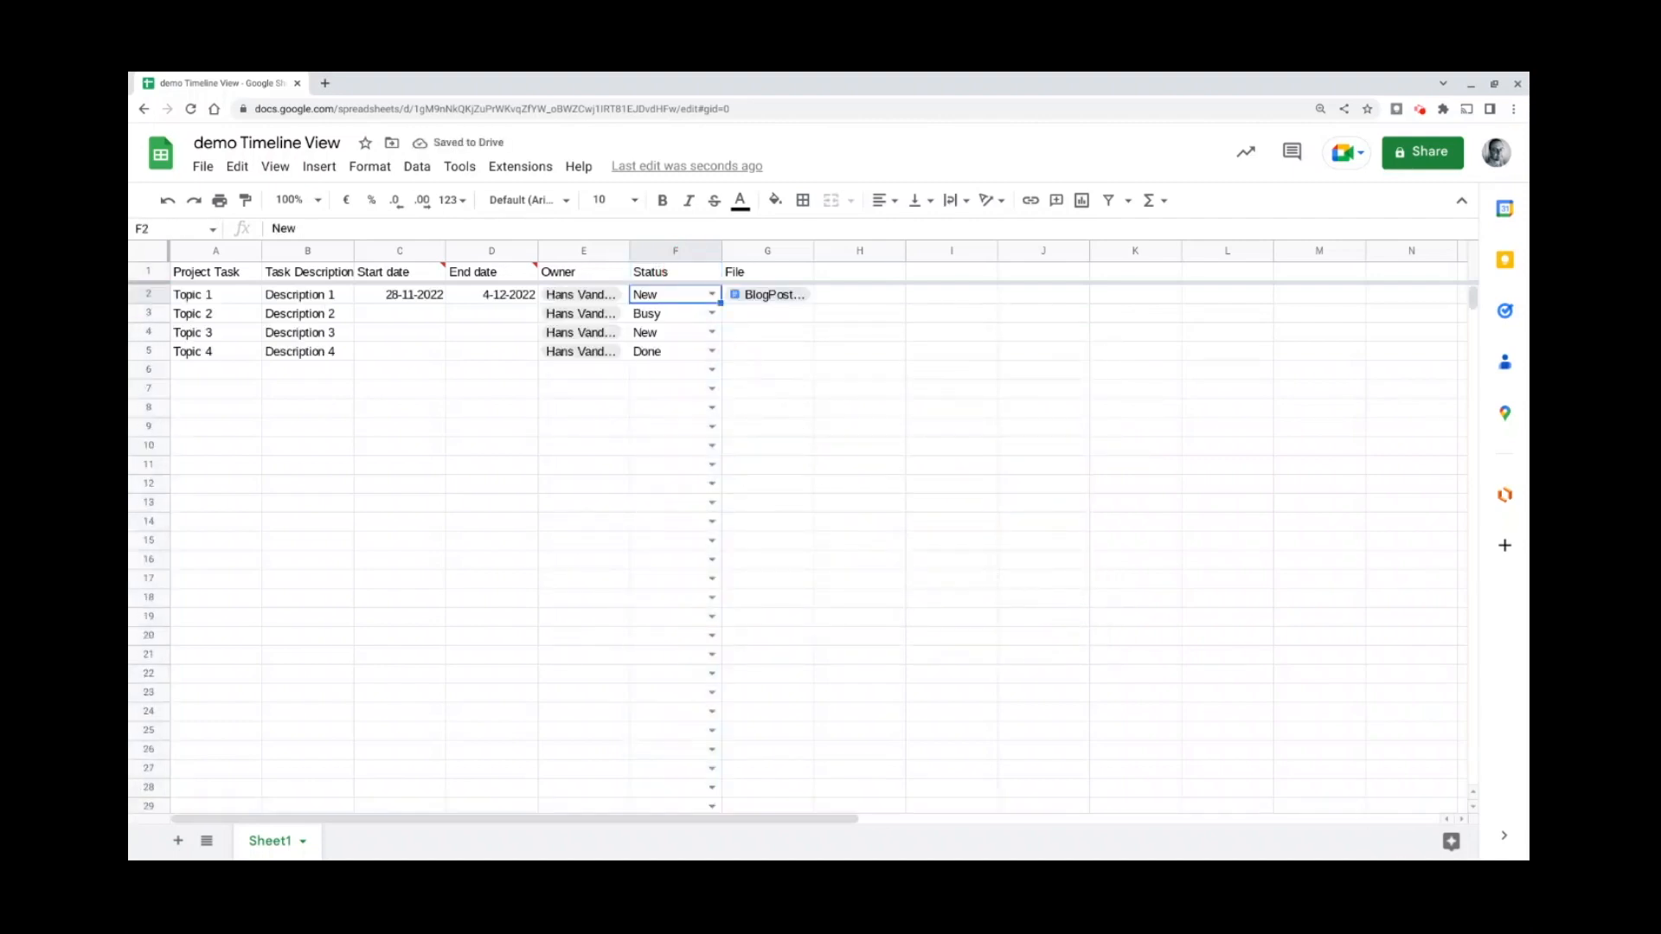
# - Set Topic 2's start date to 5-12-2022 and its end date to 11-12-2022
pyautogui.doubleClick(402, 313)
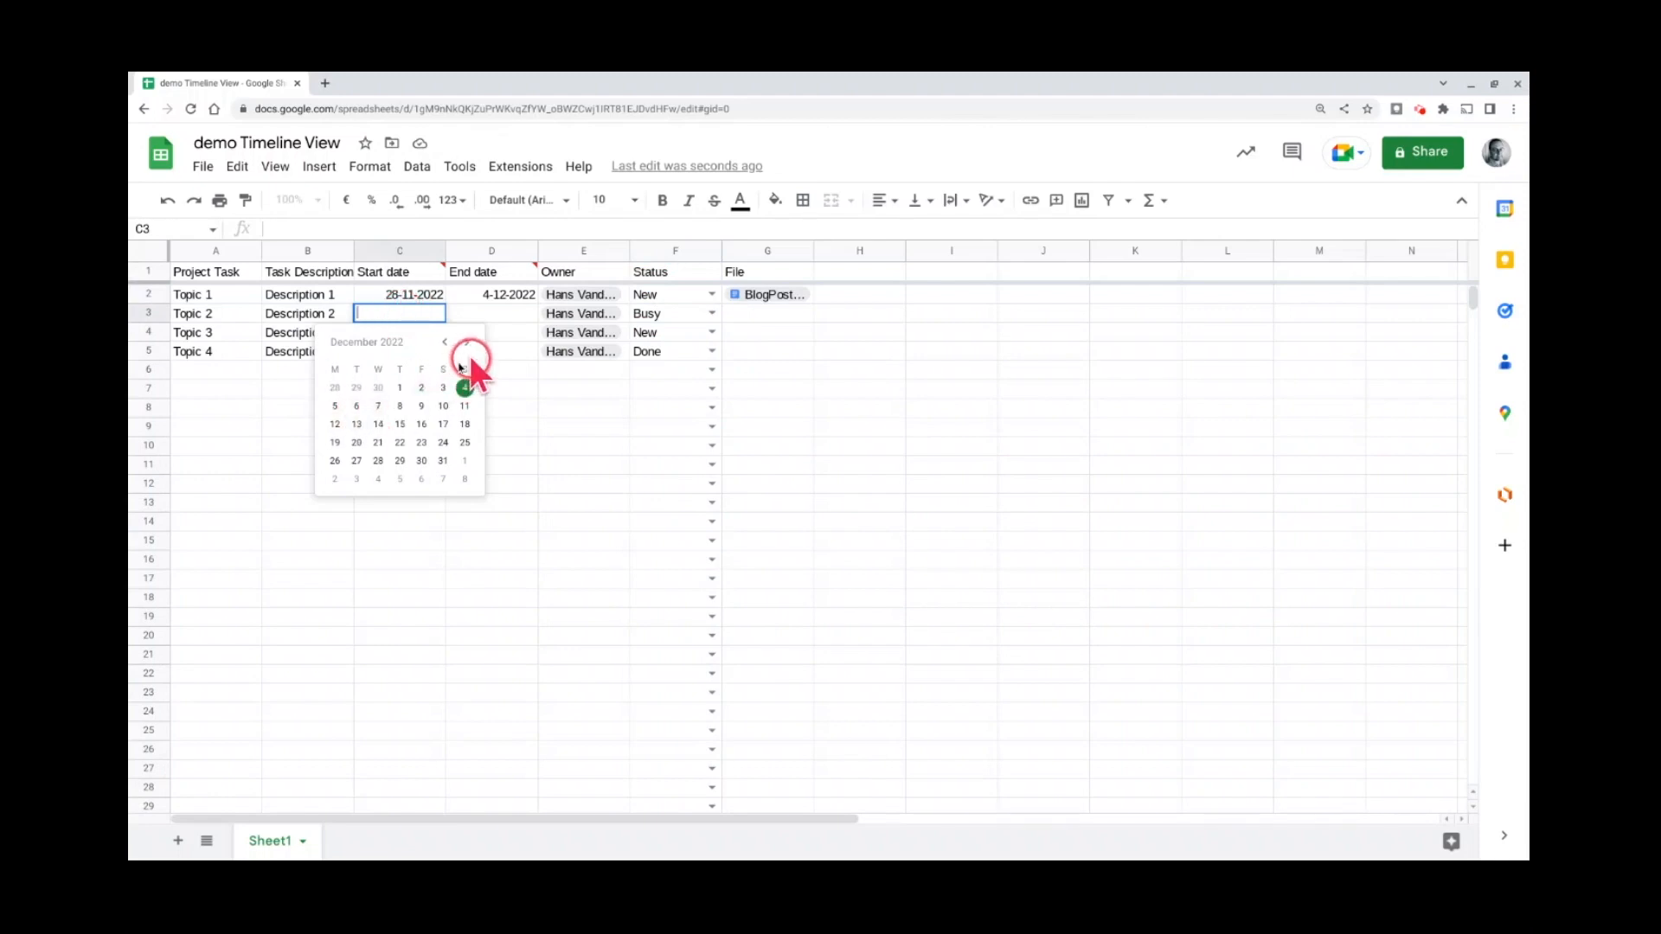
pyautogui.click(334, 406)
pyautogui.doubleClick(495, 316)
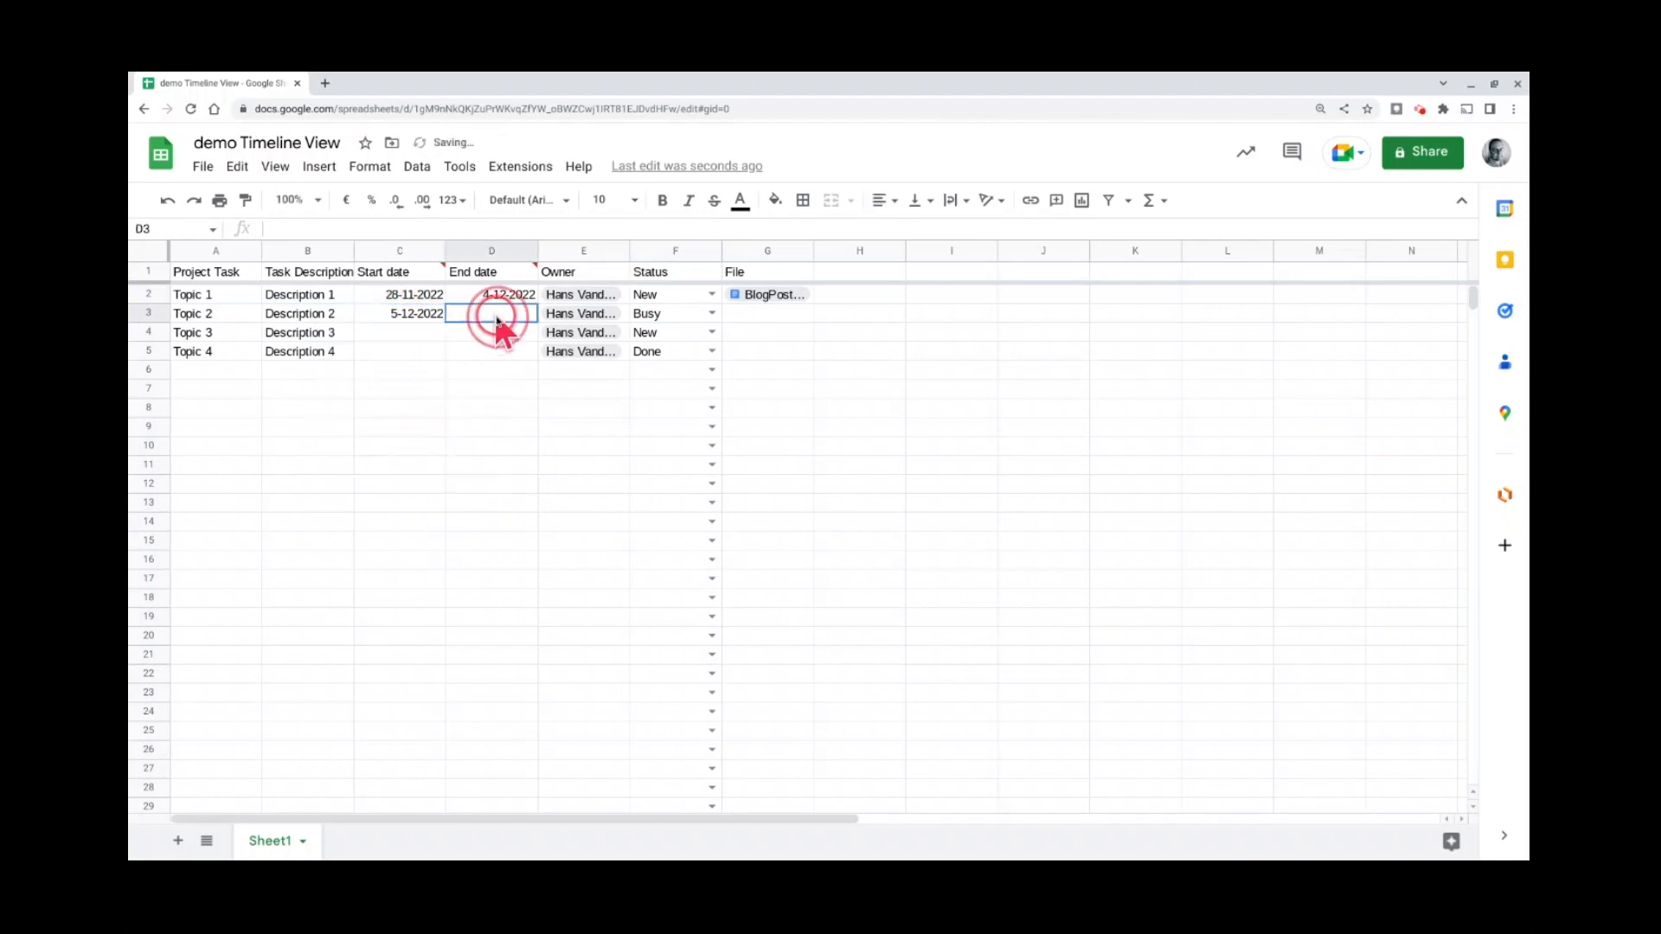
pyautogui.click(556, 408)
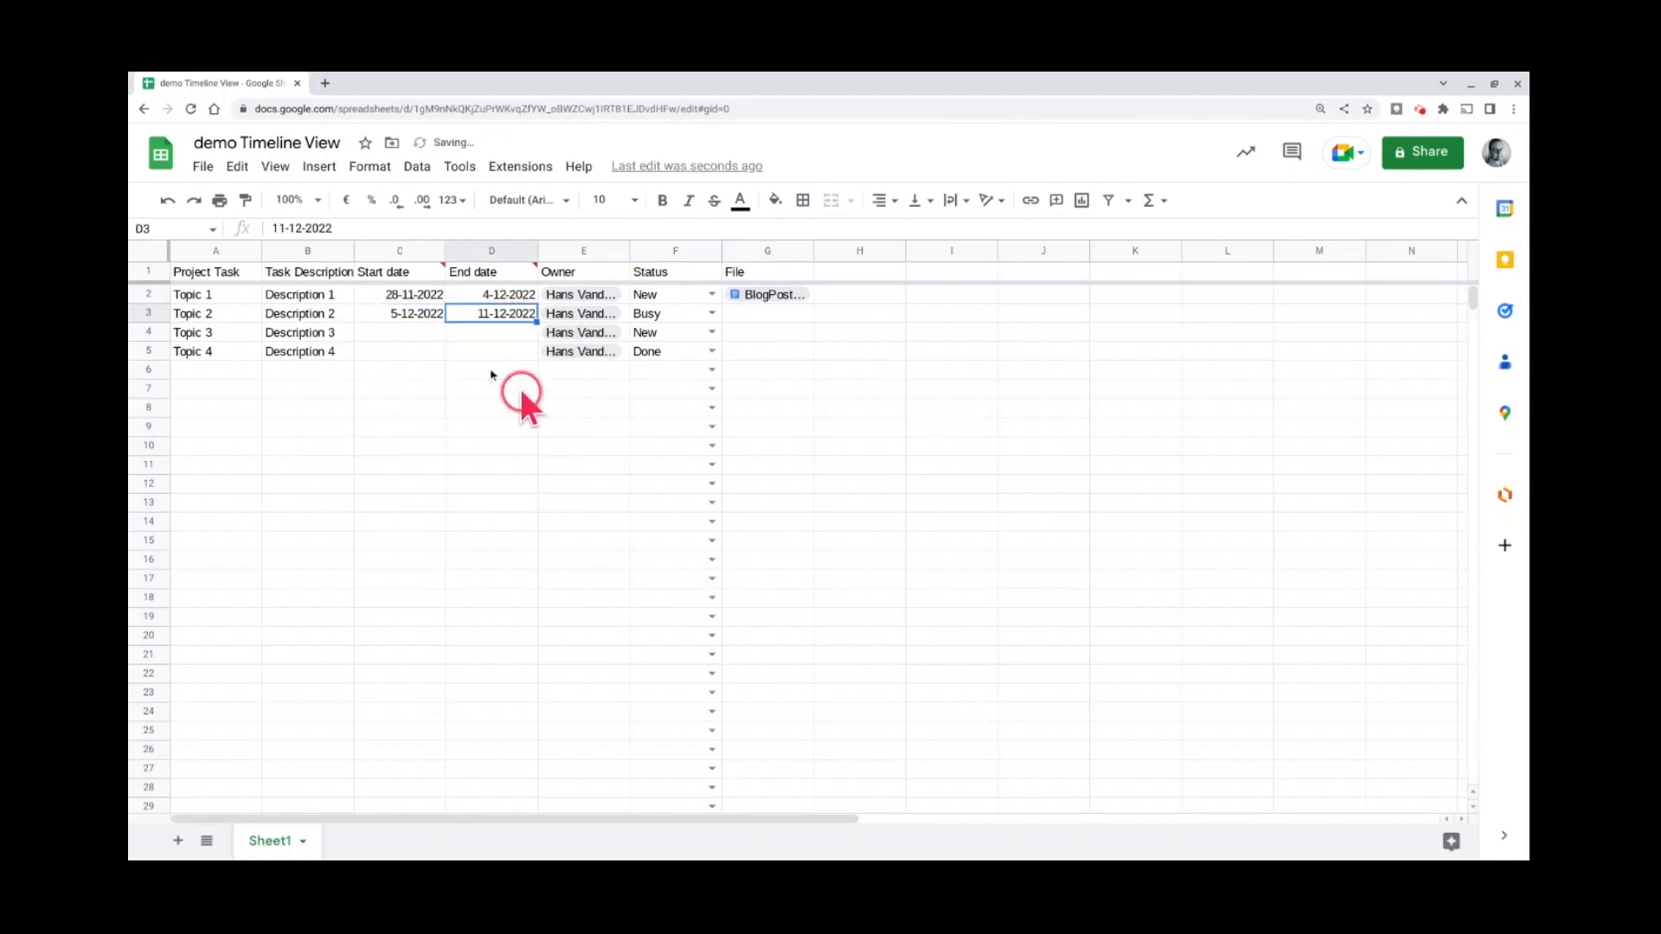
# - Set Topic 3's start date to 5-12-2022 and its end date to 9-12-2022
pyautogui.click(396, 332)
pyautogui.doubleClick(396, 332)
pyautogui.click(335, 425)
pyautogui.click(495, 335)
pyautogui.doubleClick(495, 335)
pyautogui.click(514, 425)
# - Set Topic 4's start date to 12-12-2022 and its end date to 18-12-2022
pyautogui.click(421, 353)
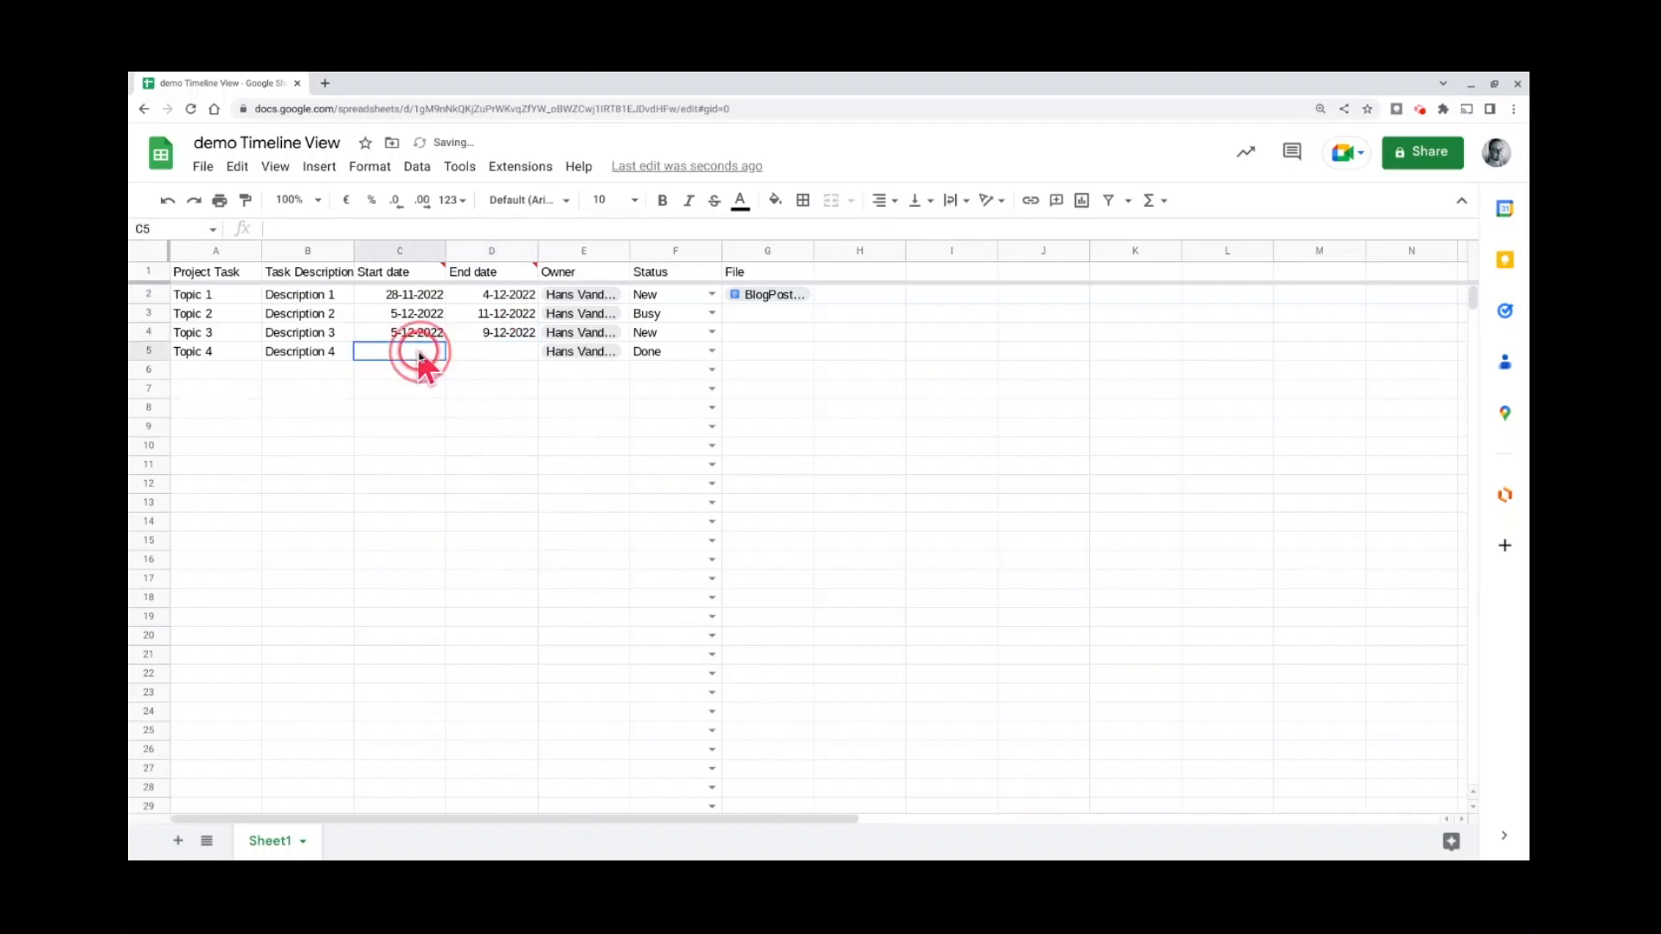
pyautogui.doubleClick(421, 353)
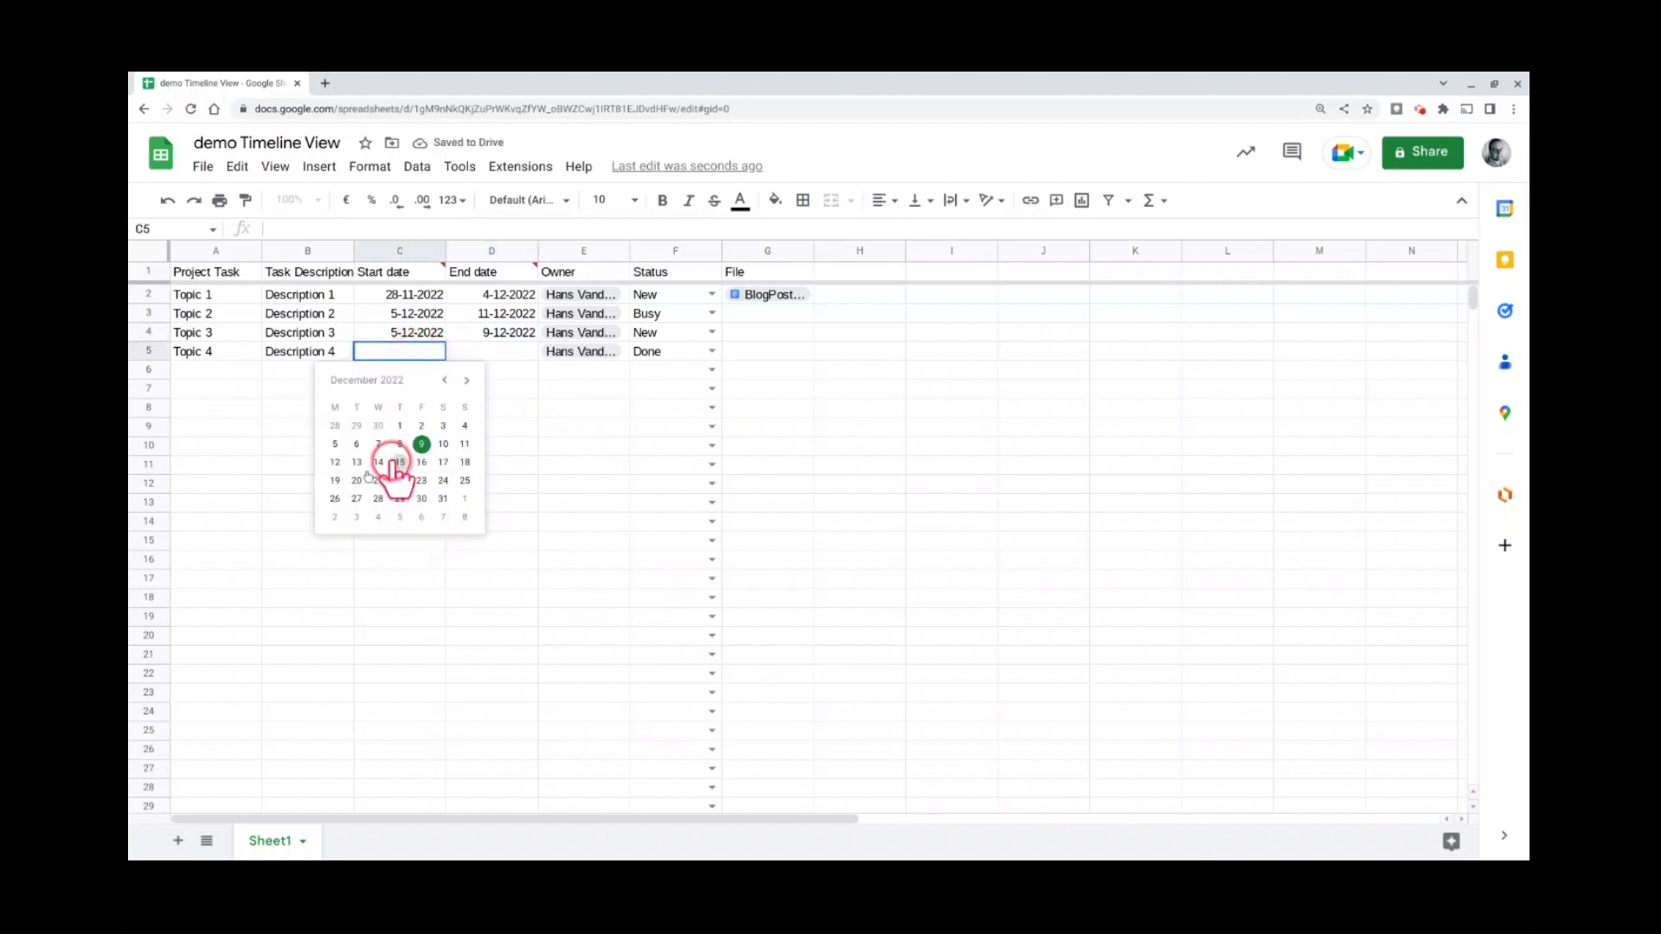
pyautogui.click(335, 465)
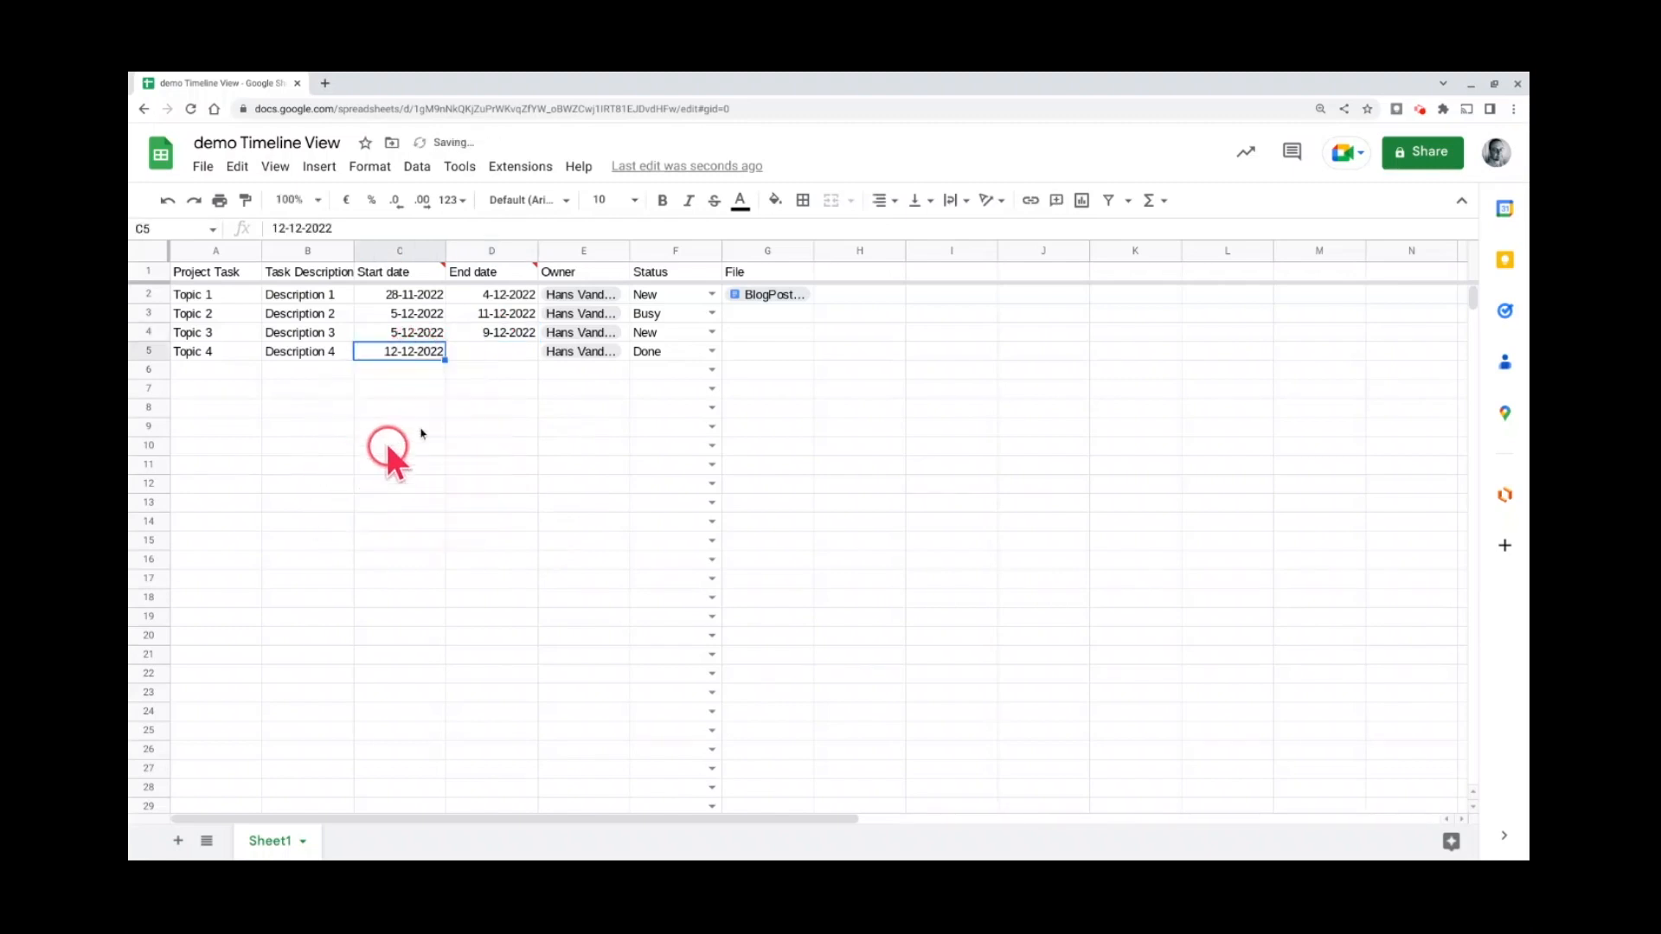
pyautogui.click(496, 352)
pyautogui.doubleClick(497, 353)
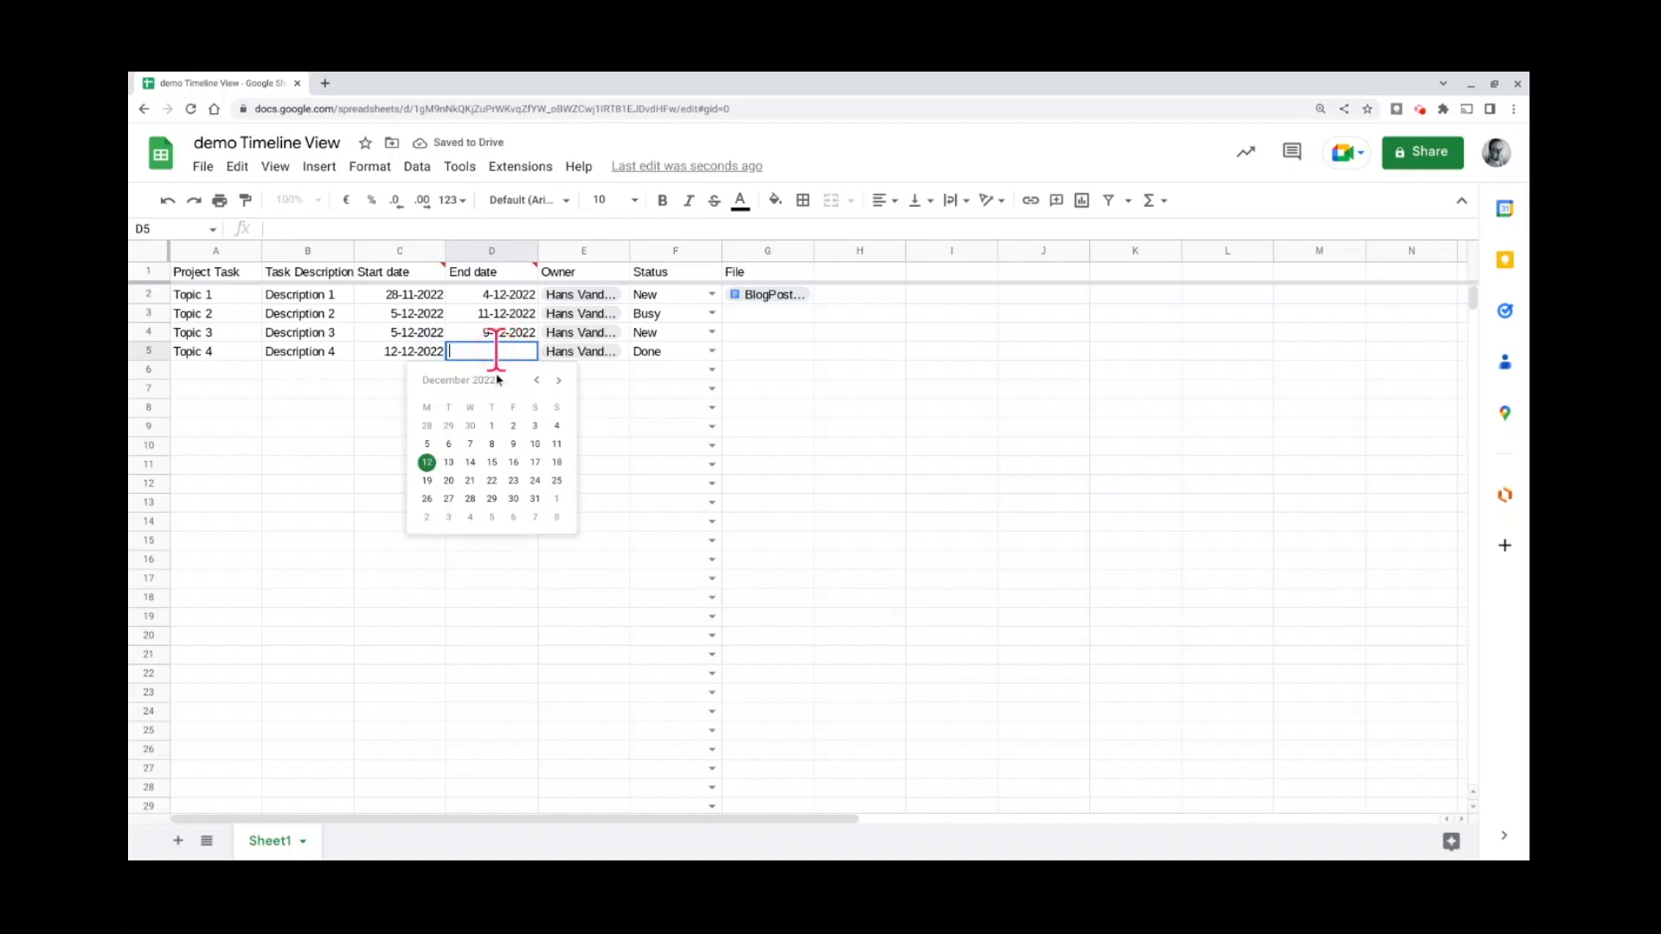
pyautogui.click(558, 465)
# - Change Topic 1's start date to 14-11-2022 and its end date to 23-11-2022
pyautogui.doubleClick(400, 295)
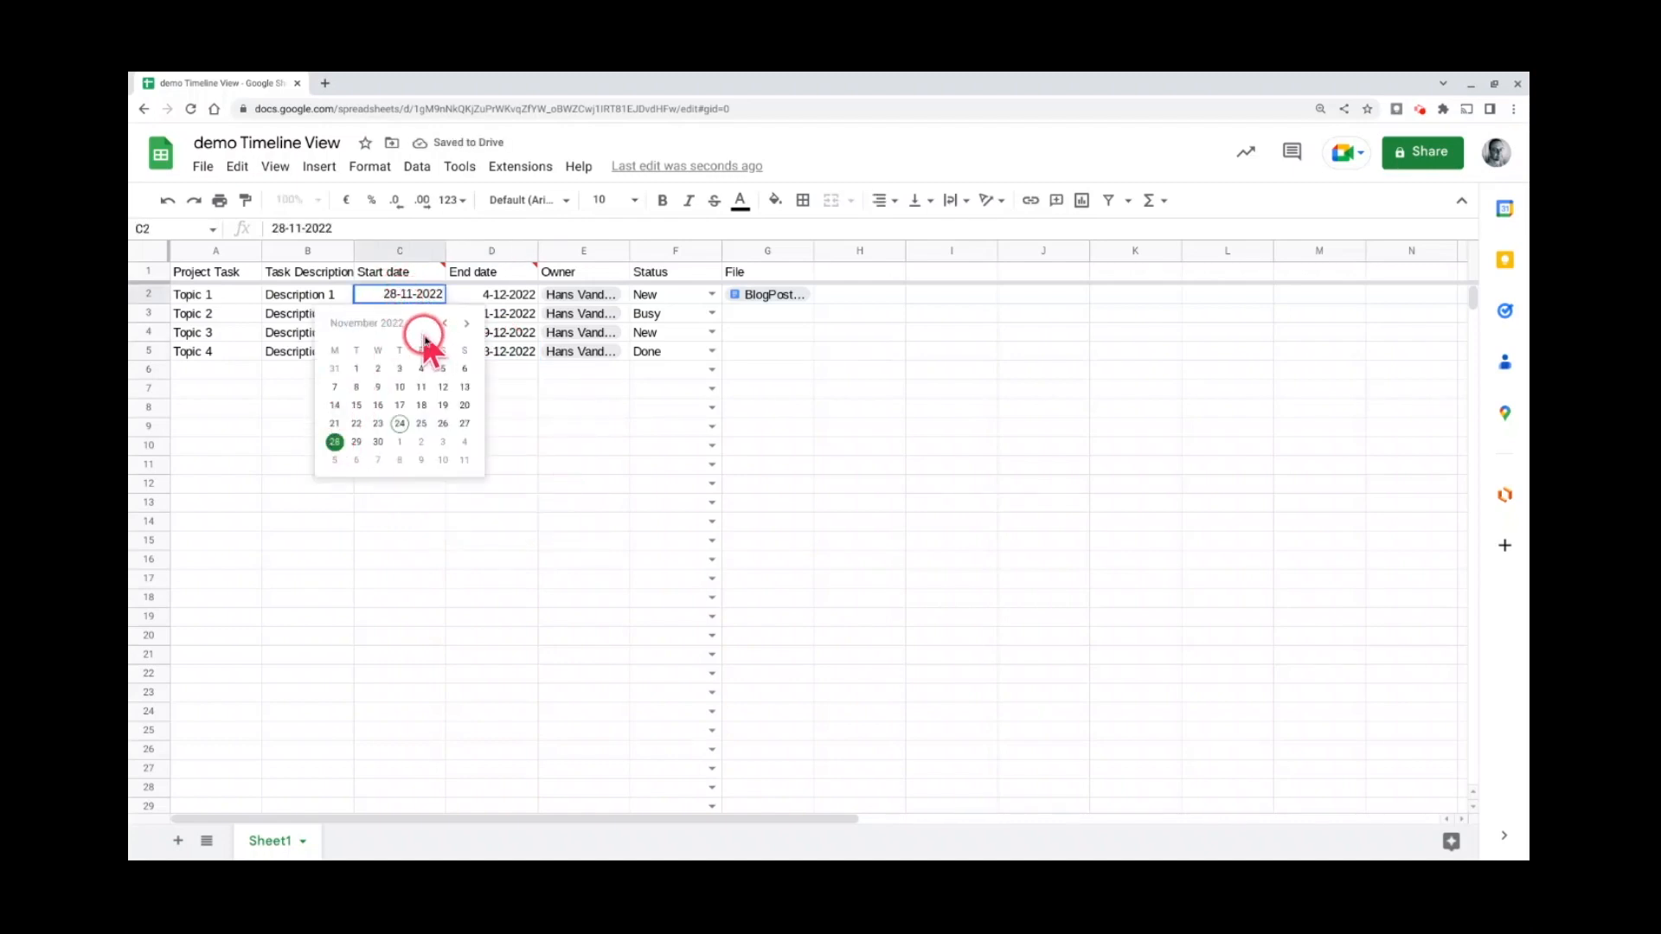
pyautogui.click(335, 407)
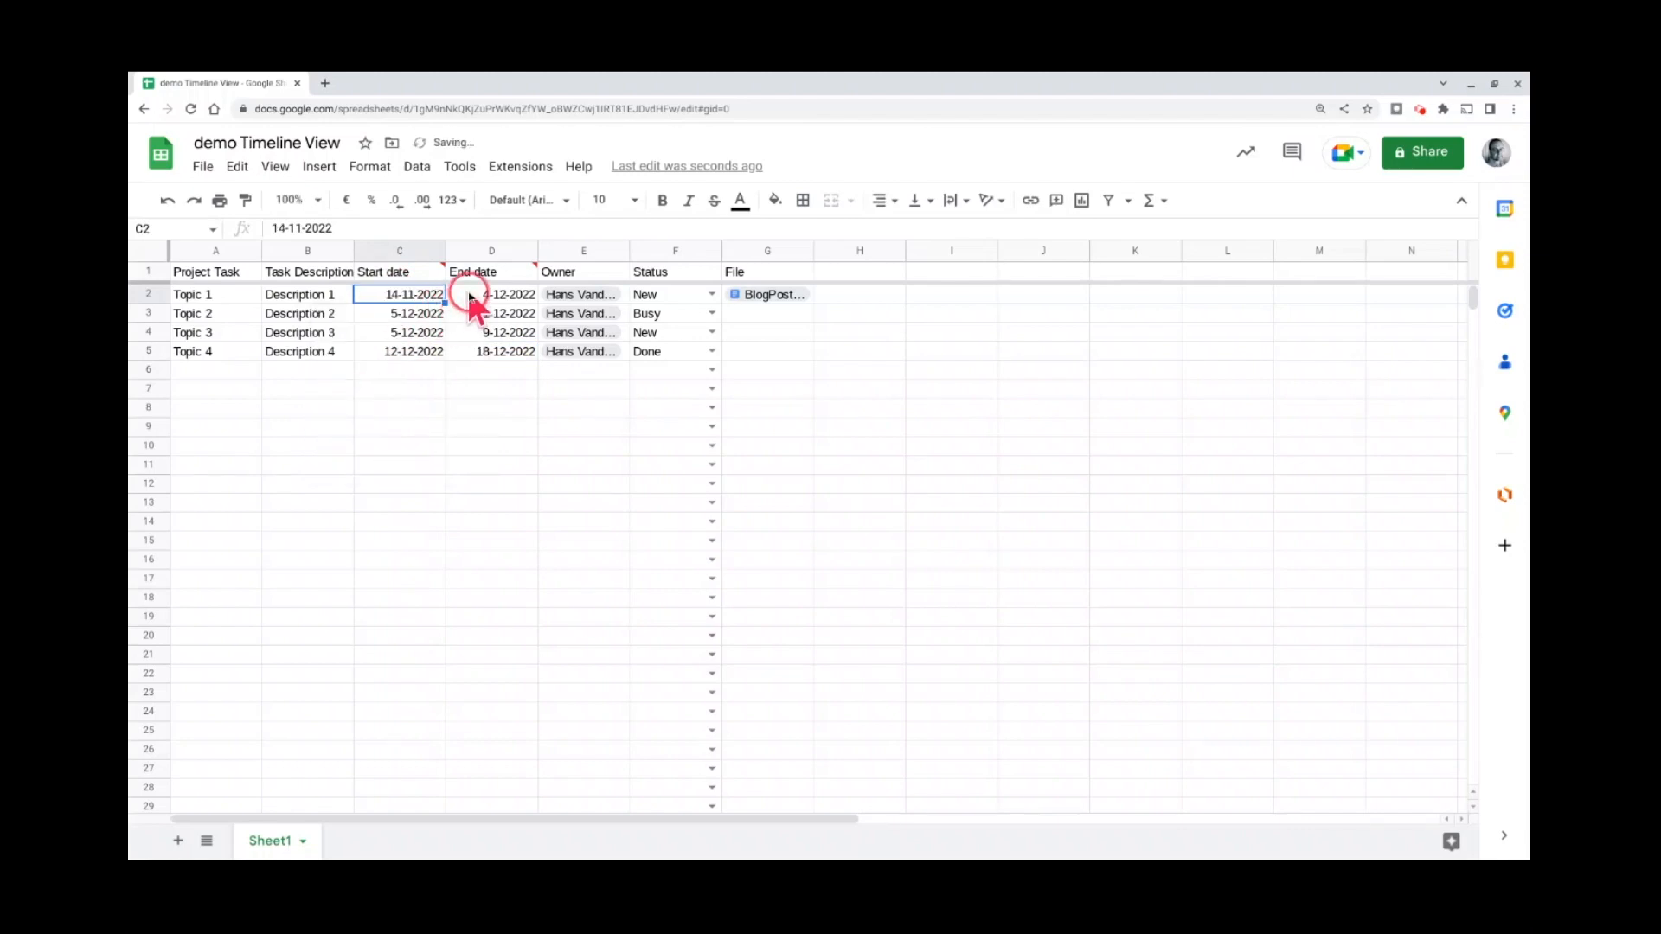
pyautogui.doubleClick(469, 294)
pyautogui.click(537, 323)
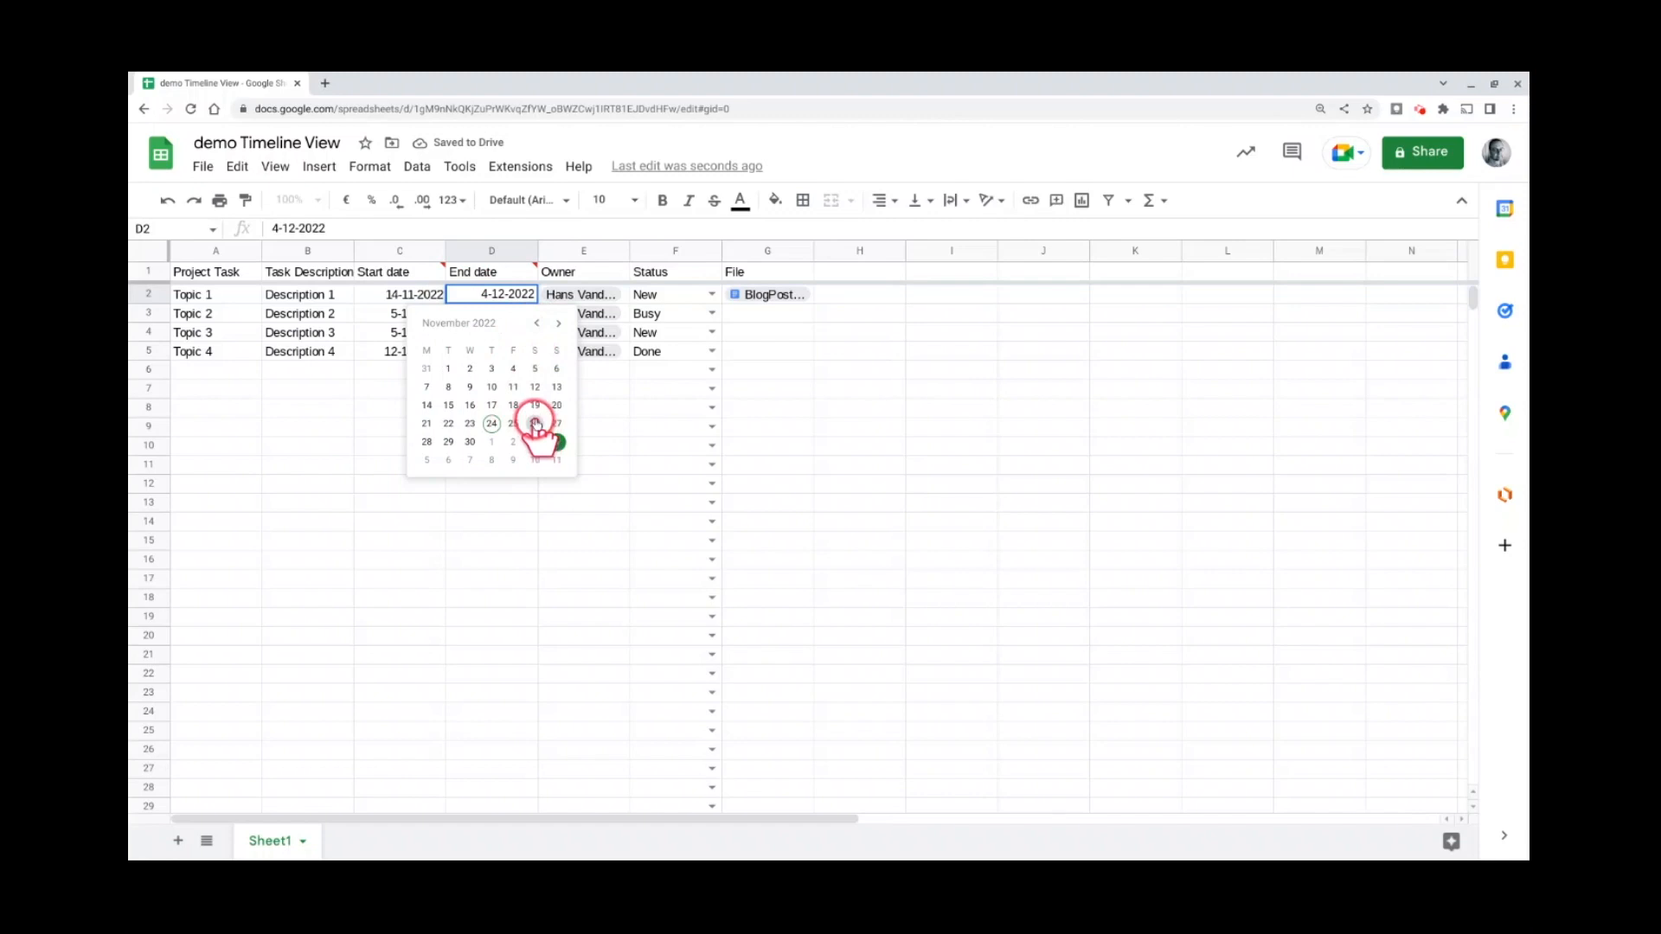
pyautogui.click(469, 423)
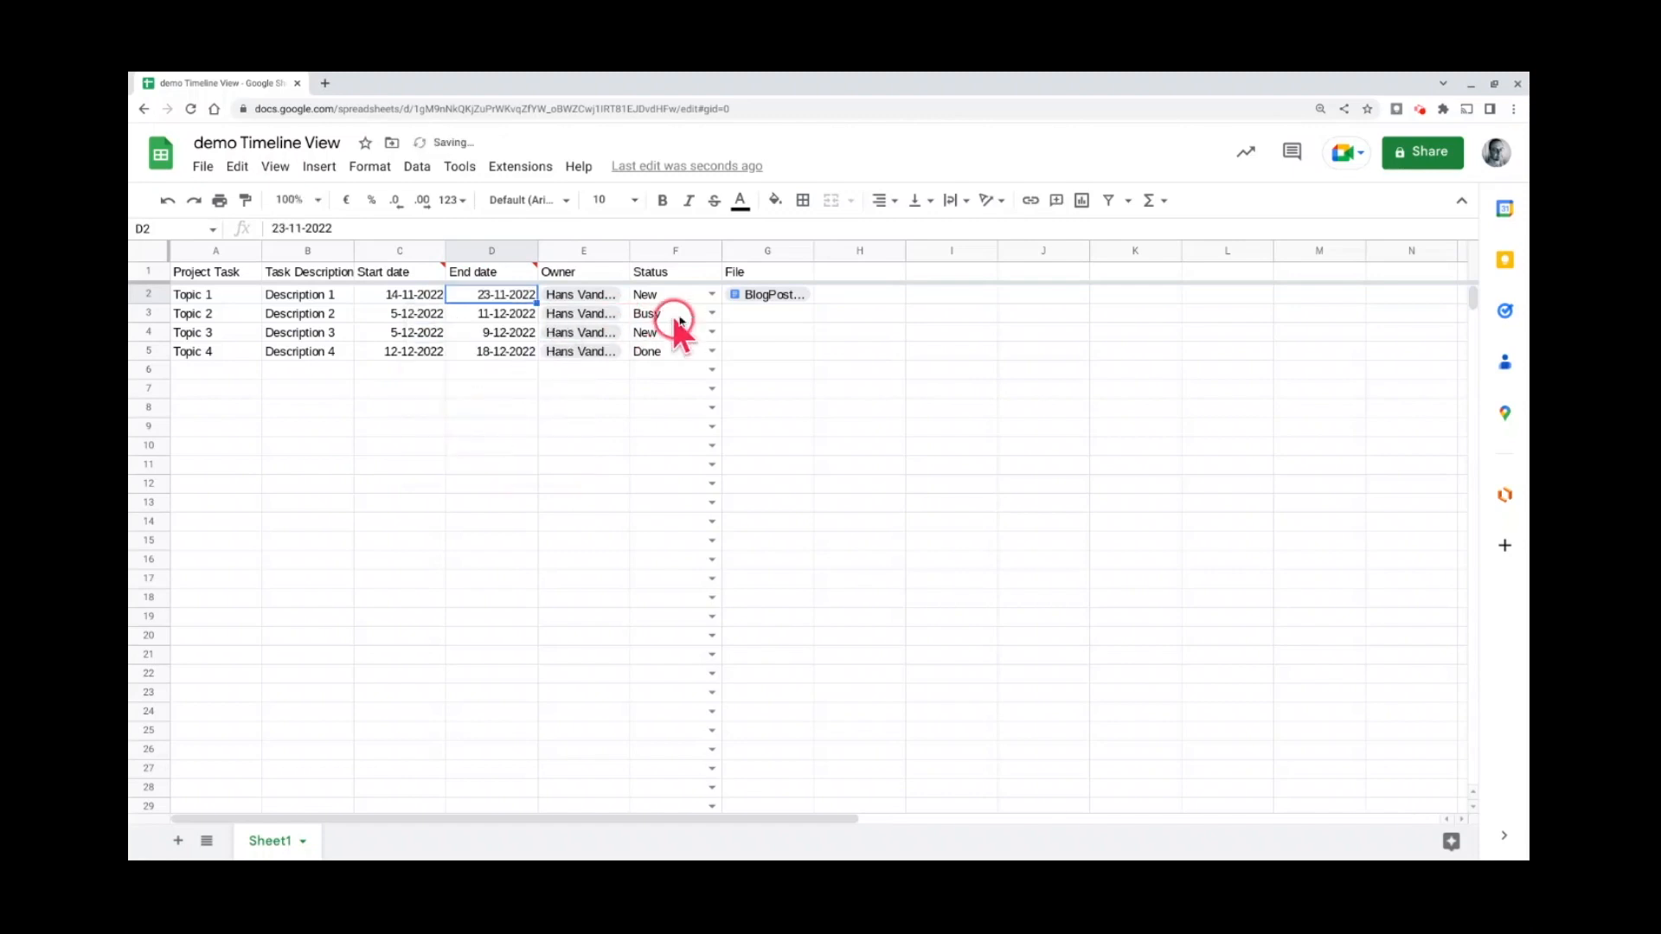
# - Change the status of Topic 1 to Done and the statuses of Topic 2 and Topic 4 to New
pyautogui.click(710, 294)
pyautogui.click(662, 378)
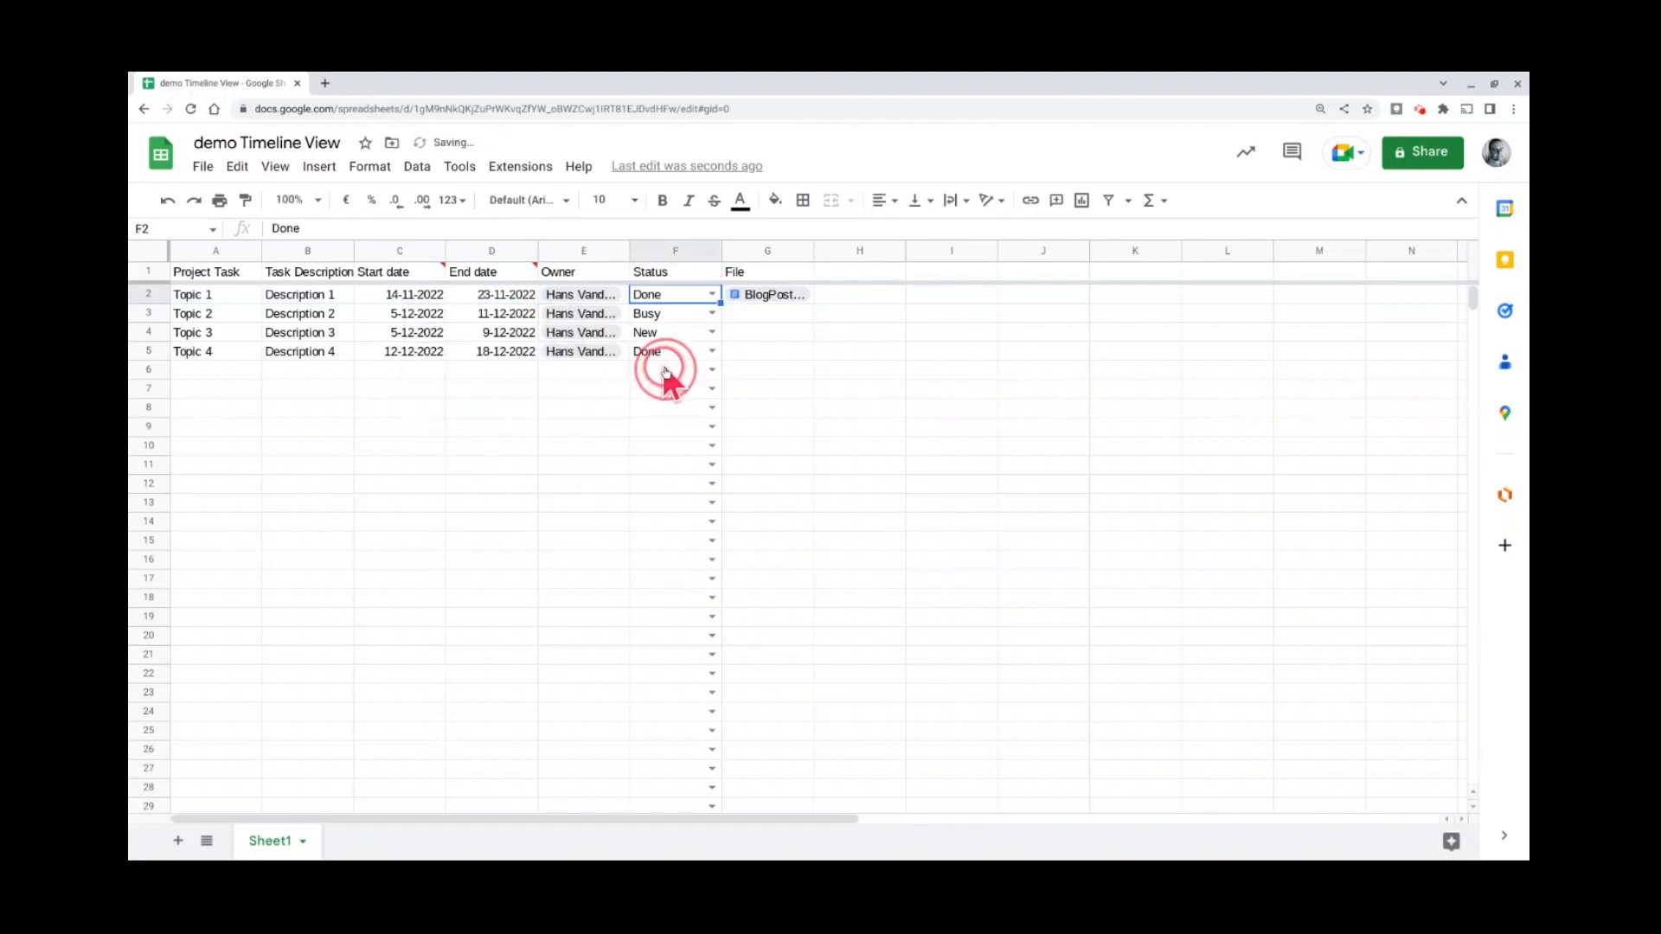
pyautogui.click(711, 313)
pyautogui.click(699, 338)
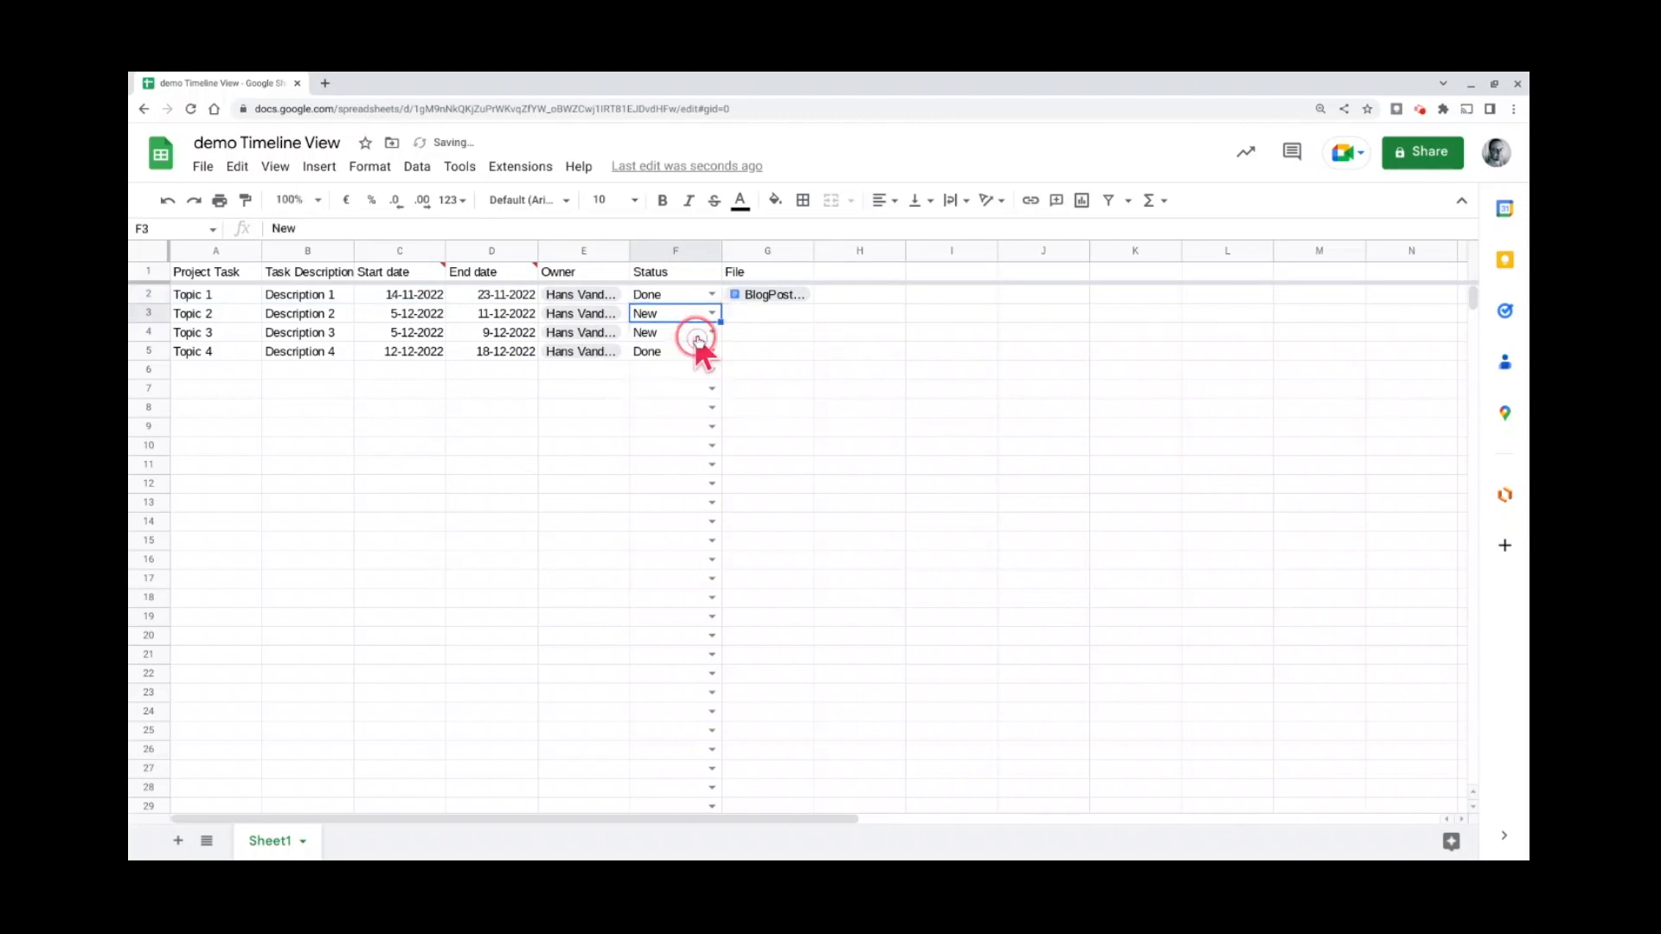
pyautogui.click(700, 349)
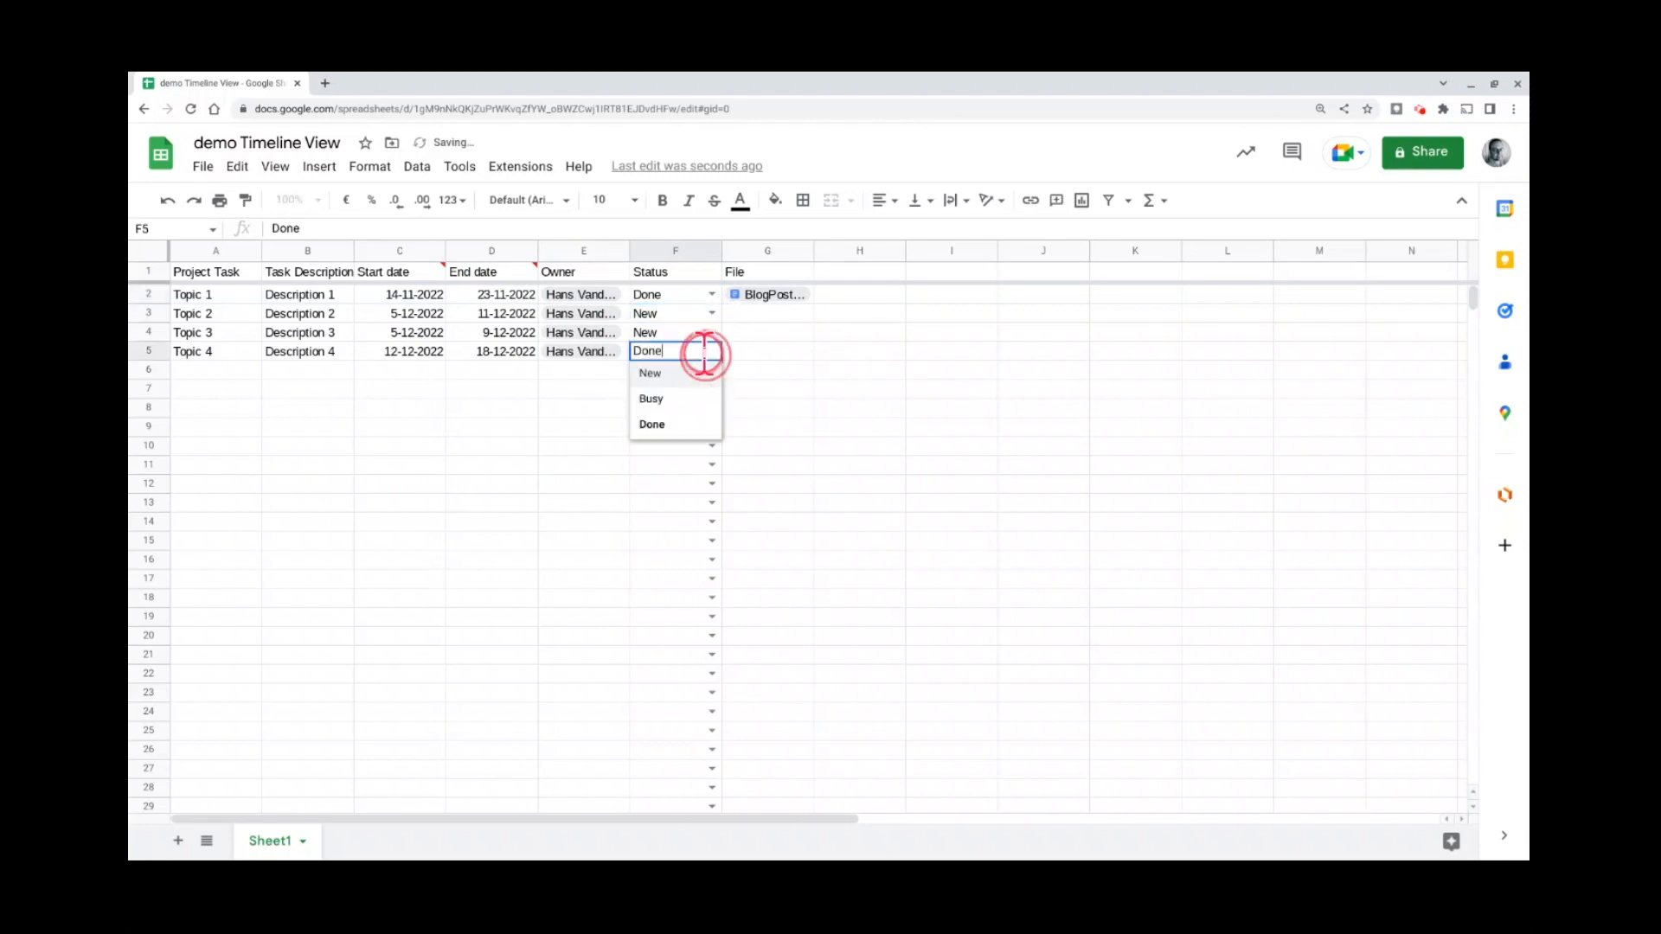
pyautogui.click(684, 374)
pyautogui.click(751, 353)
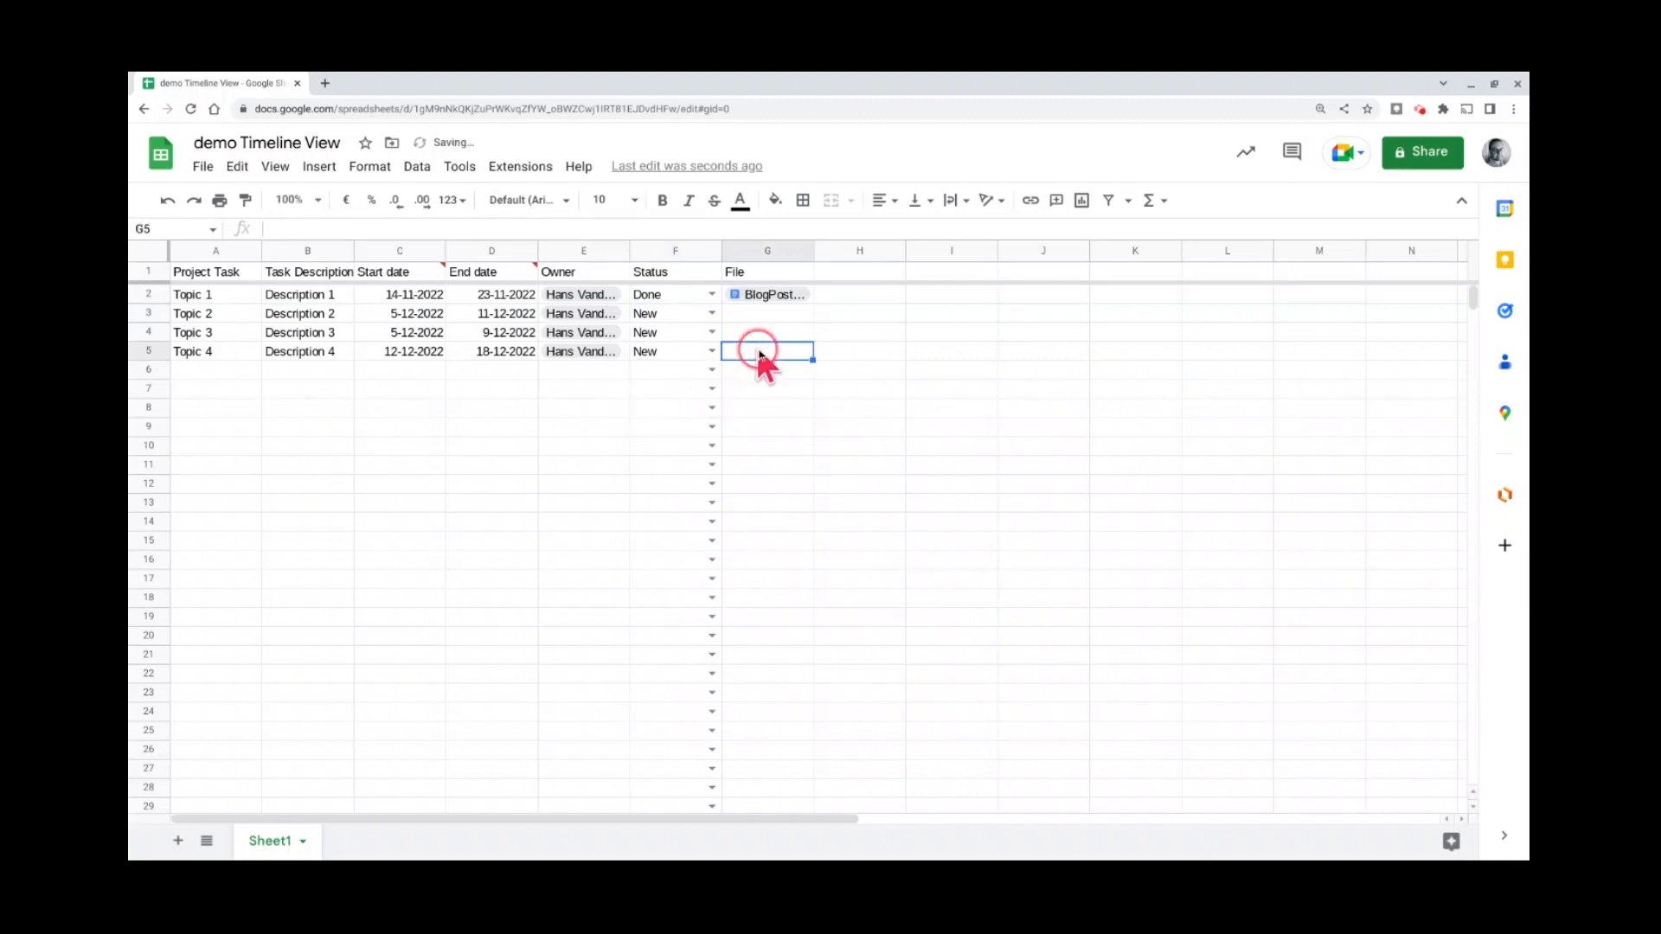
# - Create a timeline from the project task table, using the data range Sheet1!A1:G5
pyautogui.click(232, 278)
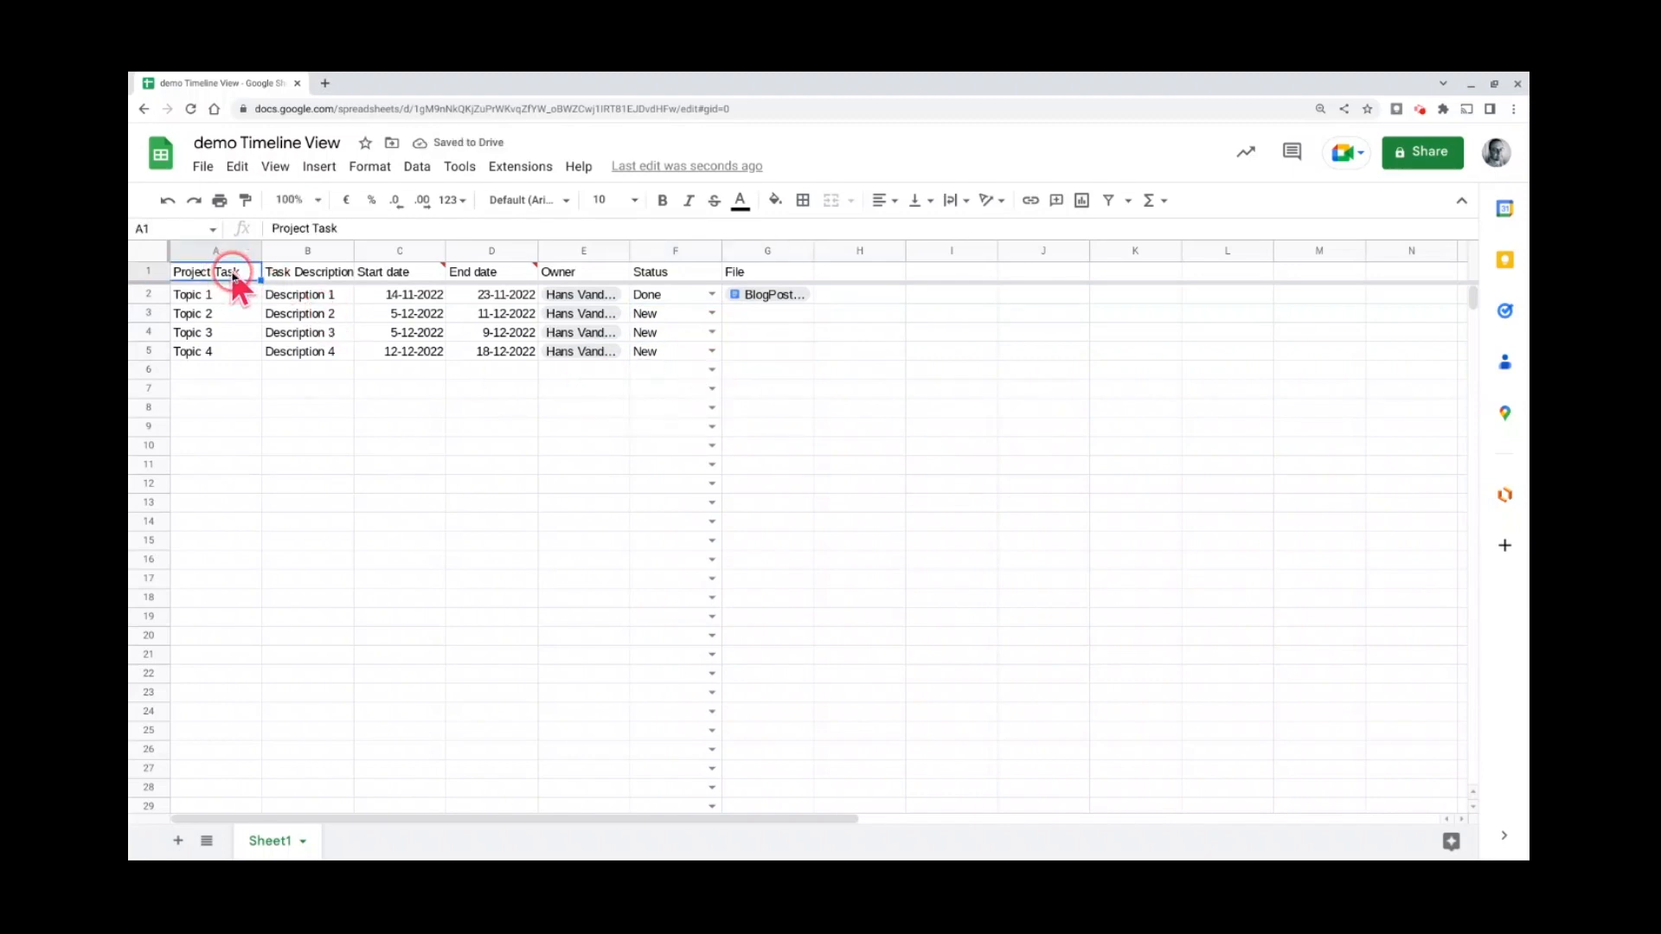
pyautogui.click(316, 167)
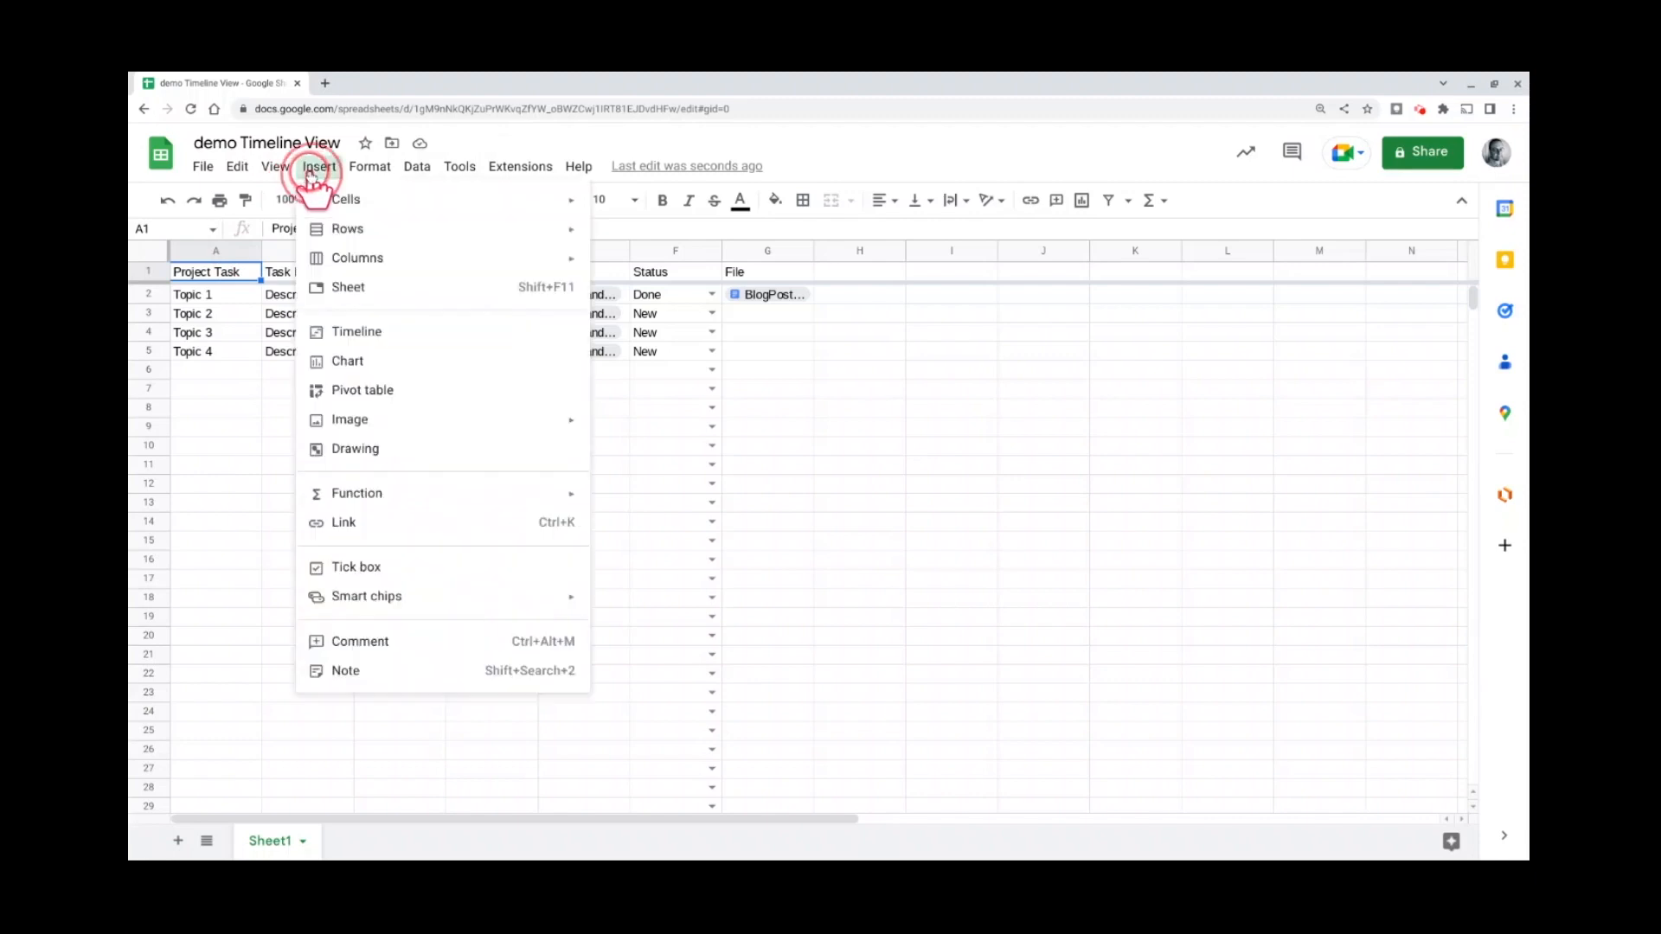
pyautogui.click(378, 335)
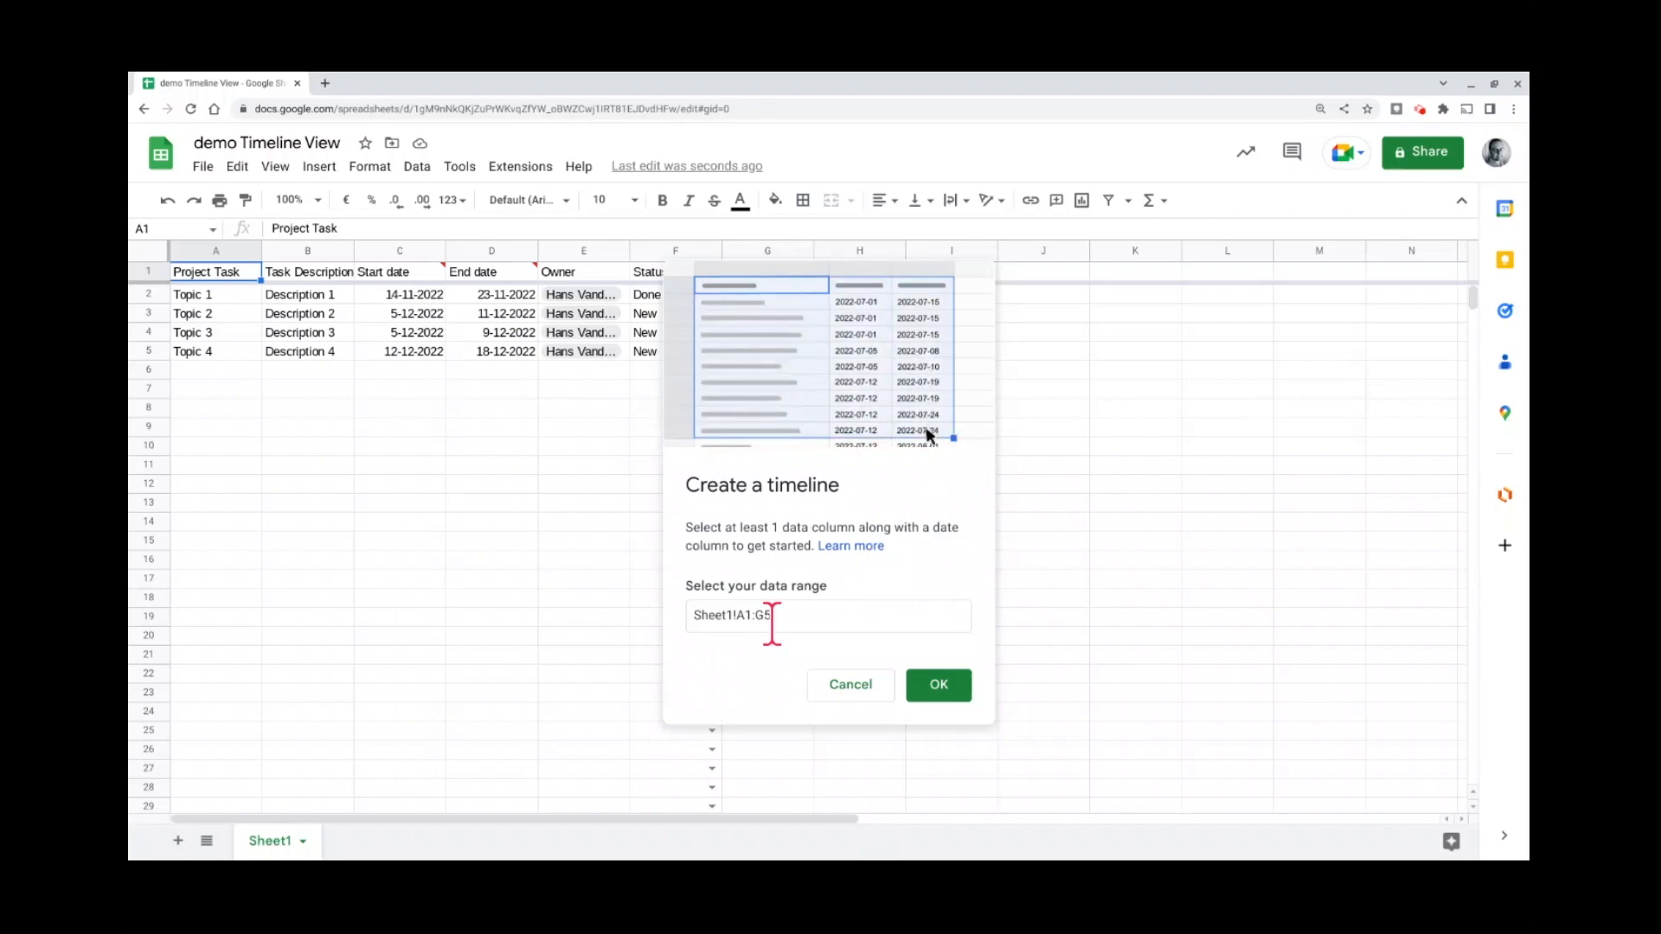
pyautogui.click(942, 688)
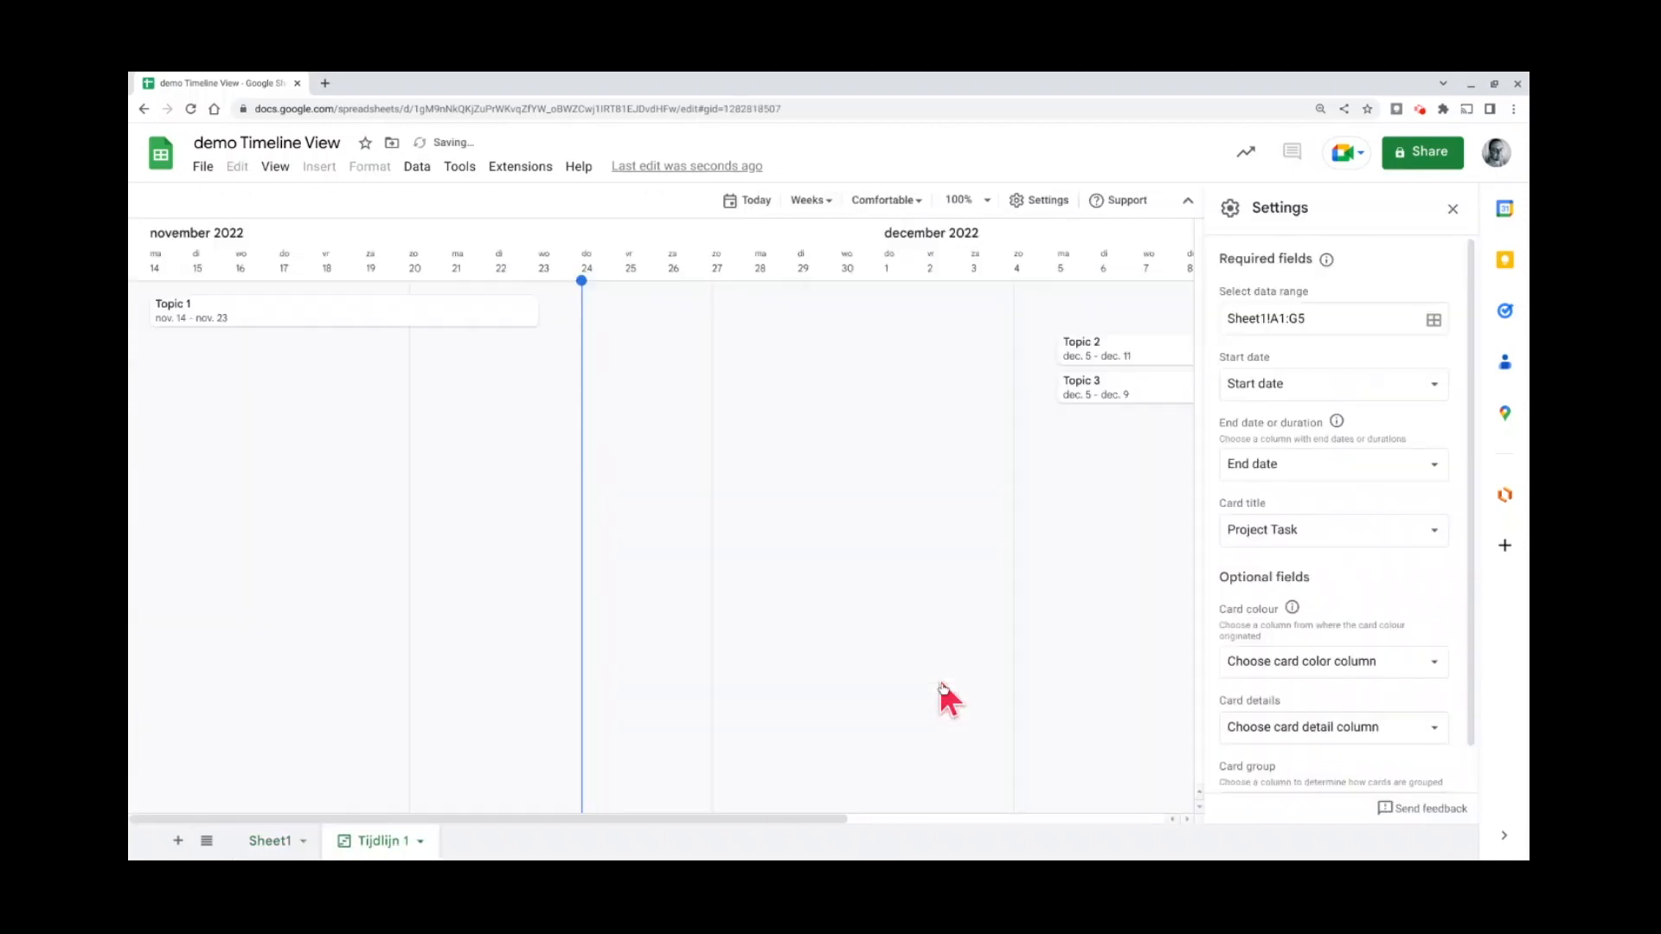
# - Examine the timeline cards and the required settings for data range, dates and card title
pyautogui.moveTo(797, 468)
pyautogui.mouseDown()
pyautogui.moveTo(762, 482)
pyautogui.moveTo(404, 431)
pyautogui.mouseUp()
pyautogui.click(1300, 538)
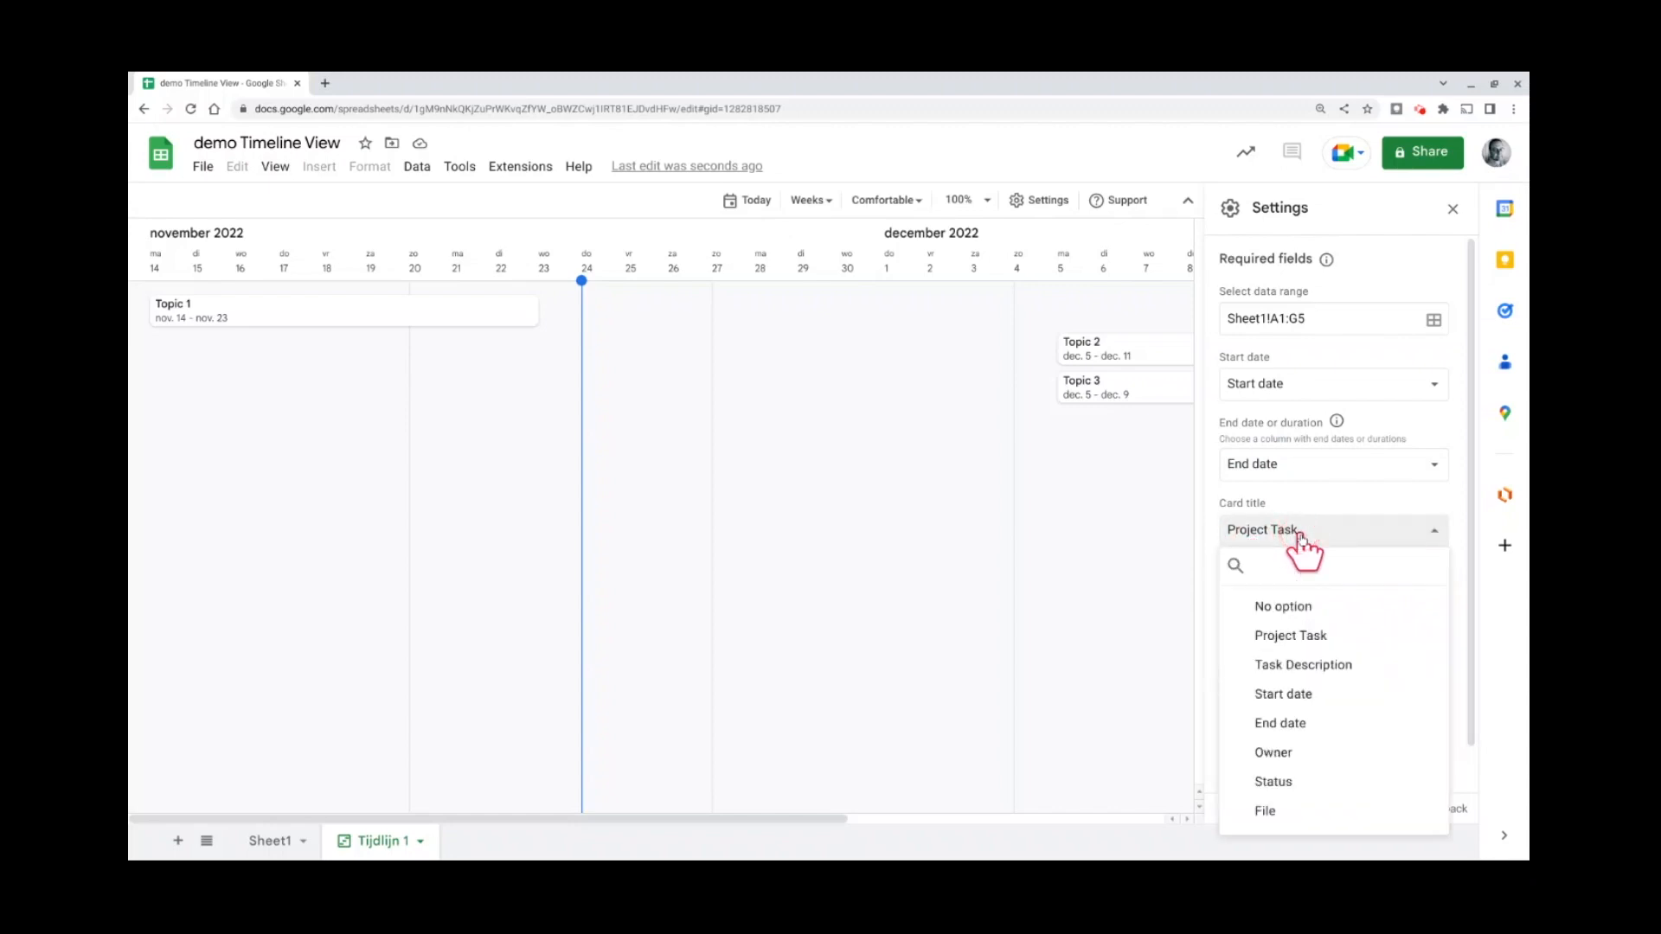
pyautogui.click(1323, 495)
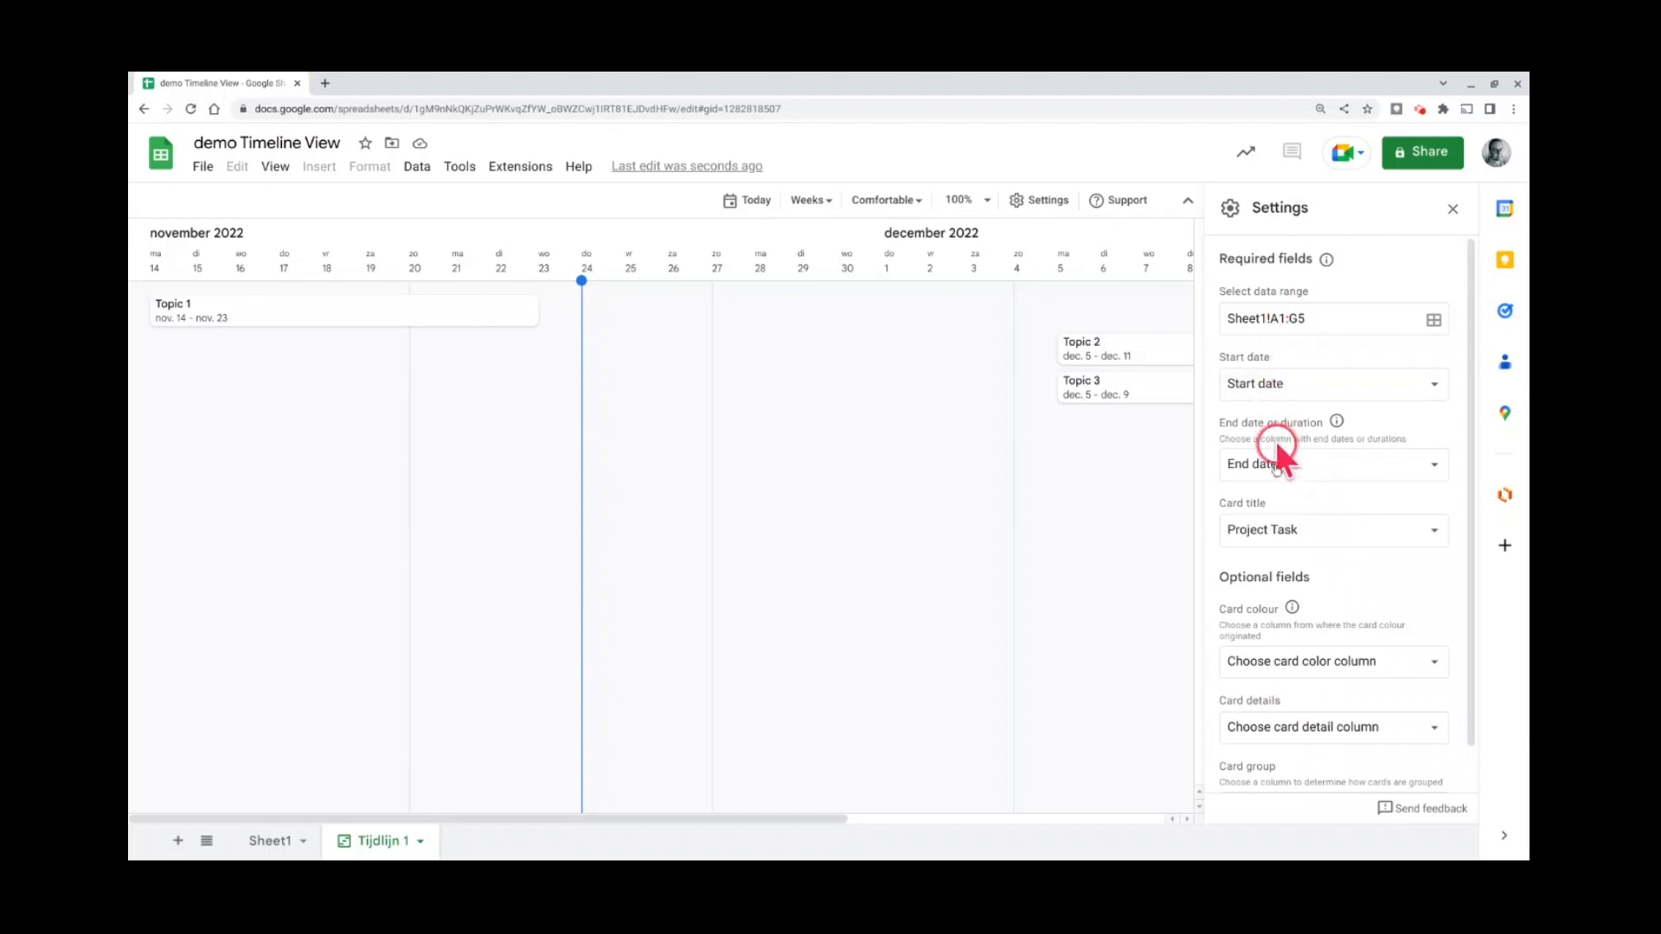
pyautogui.click(1286, 317)
pyautogui.click(1319, 326)
pyautogui.click(1286, 524)
# - Set the timeline's card colour to come from the Status column
pyautogui.scroll(-1, 1310, 523)
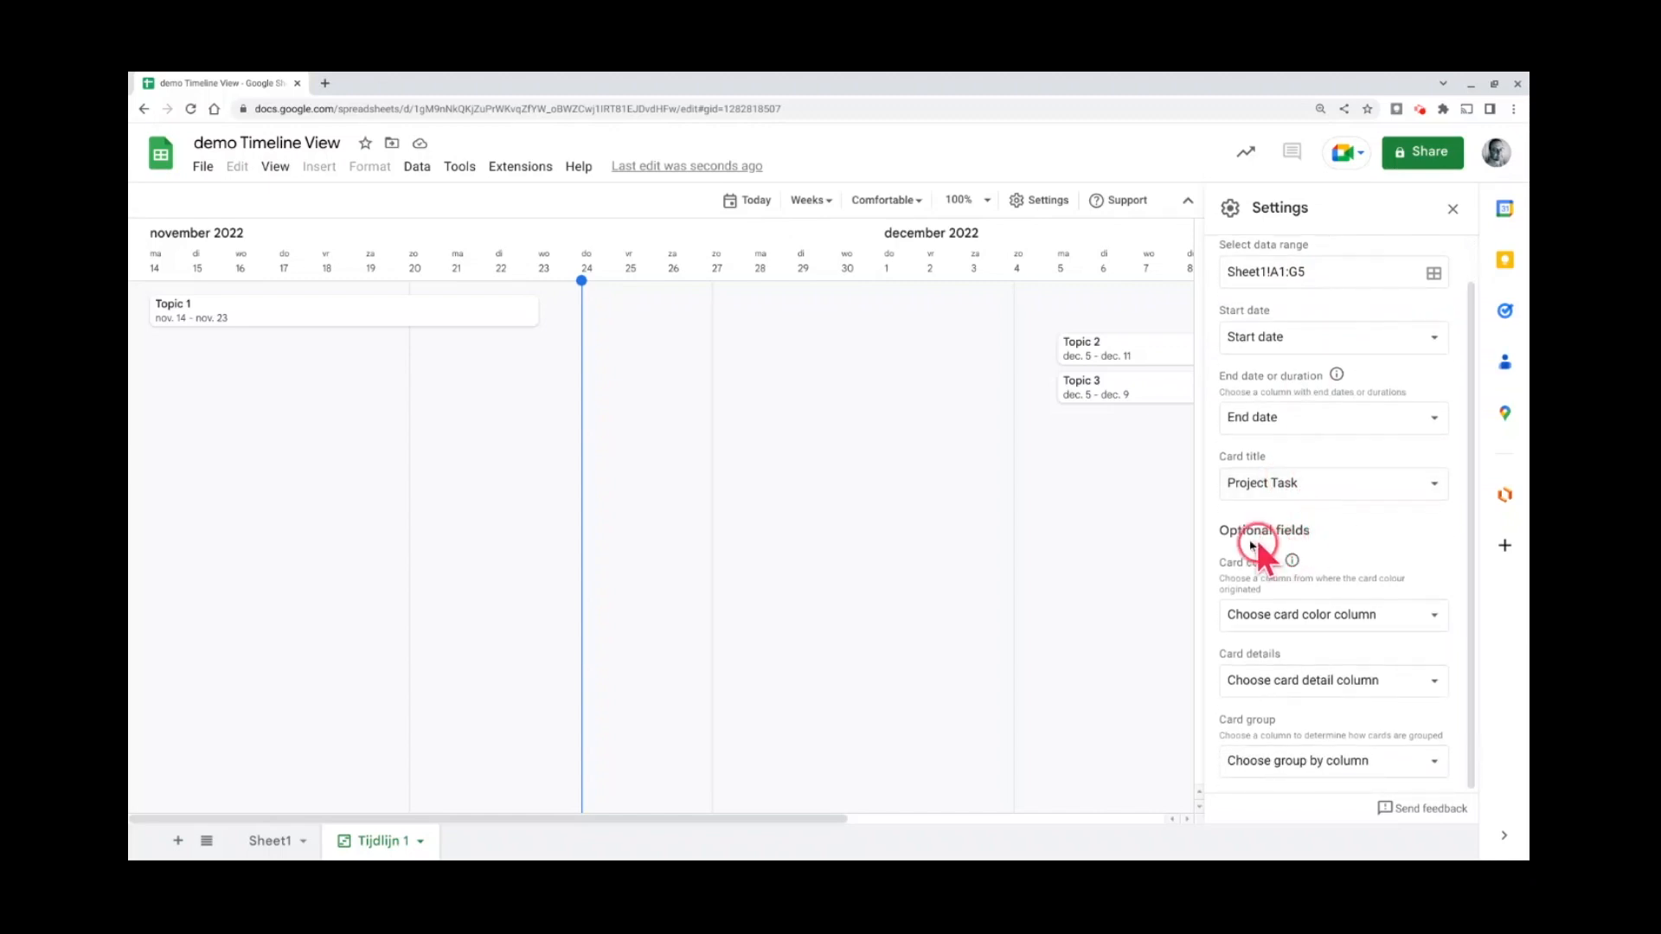
pyautogui.click(1354, 617)
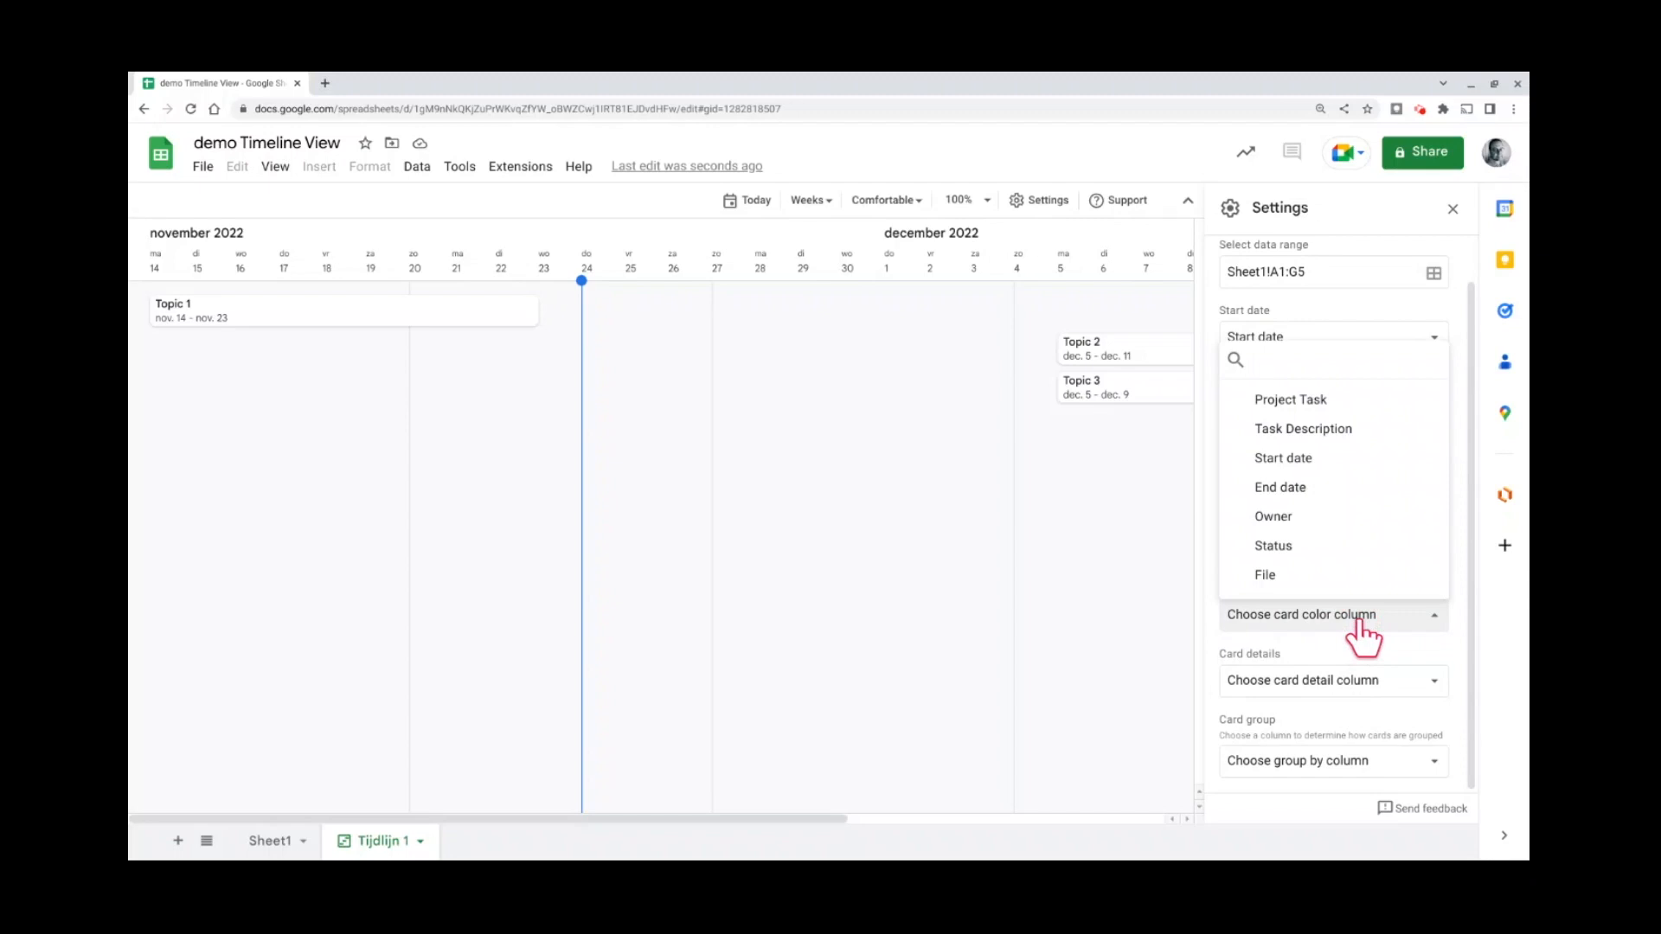
pyautogui.click(1313, 545)
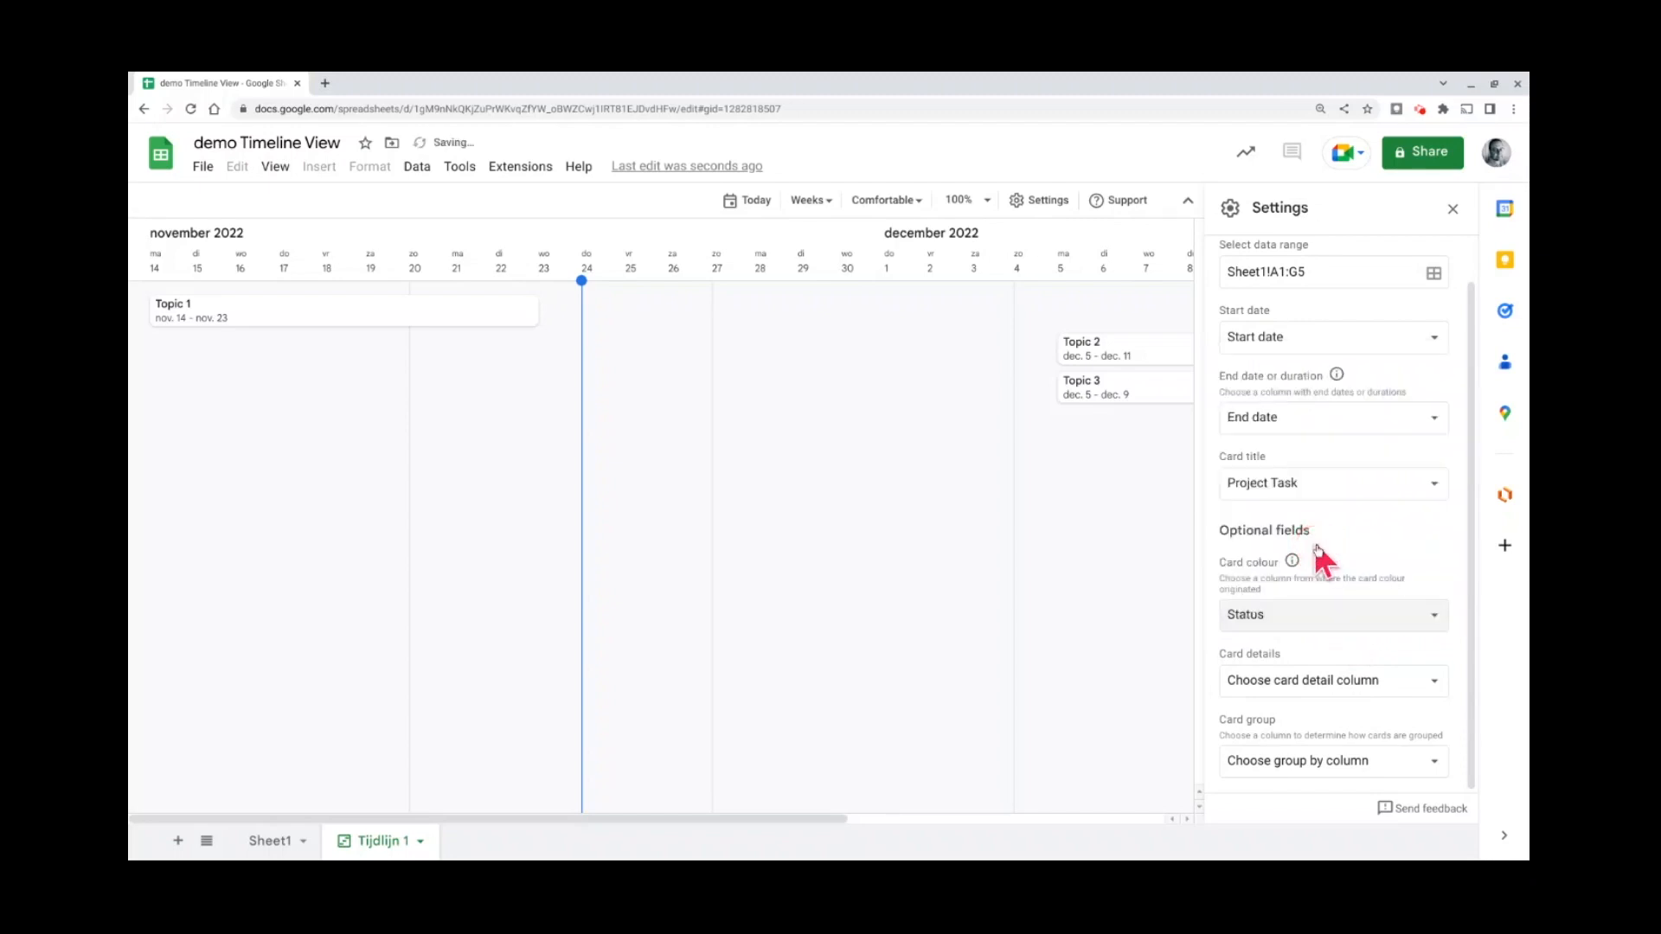
pyautogui.click(1299, 630)
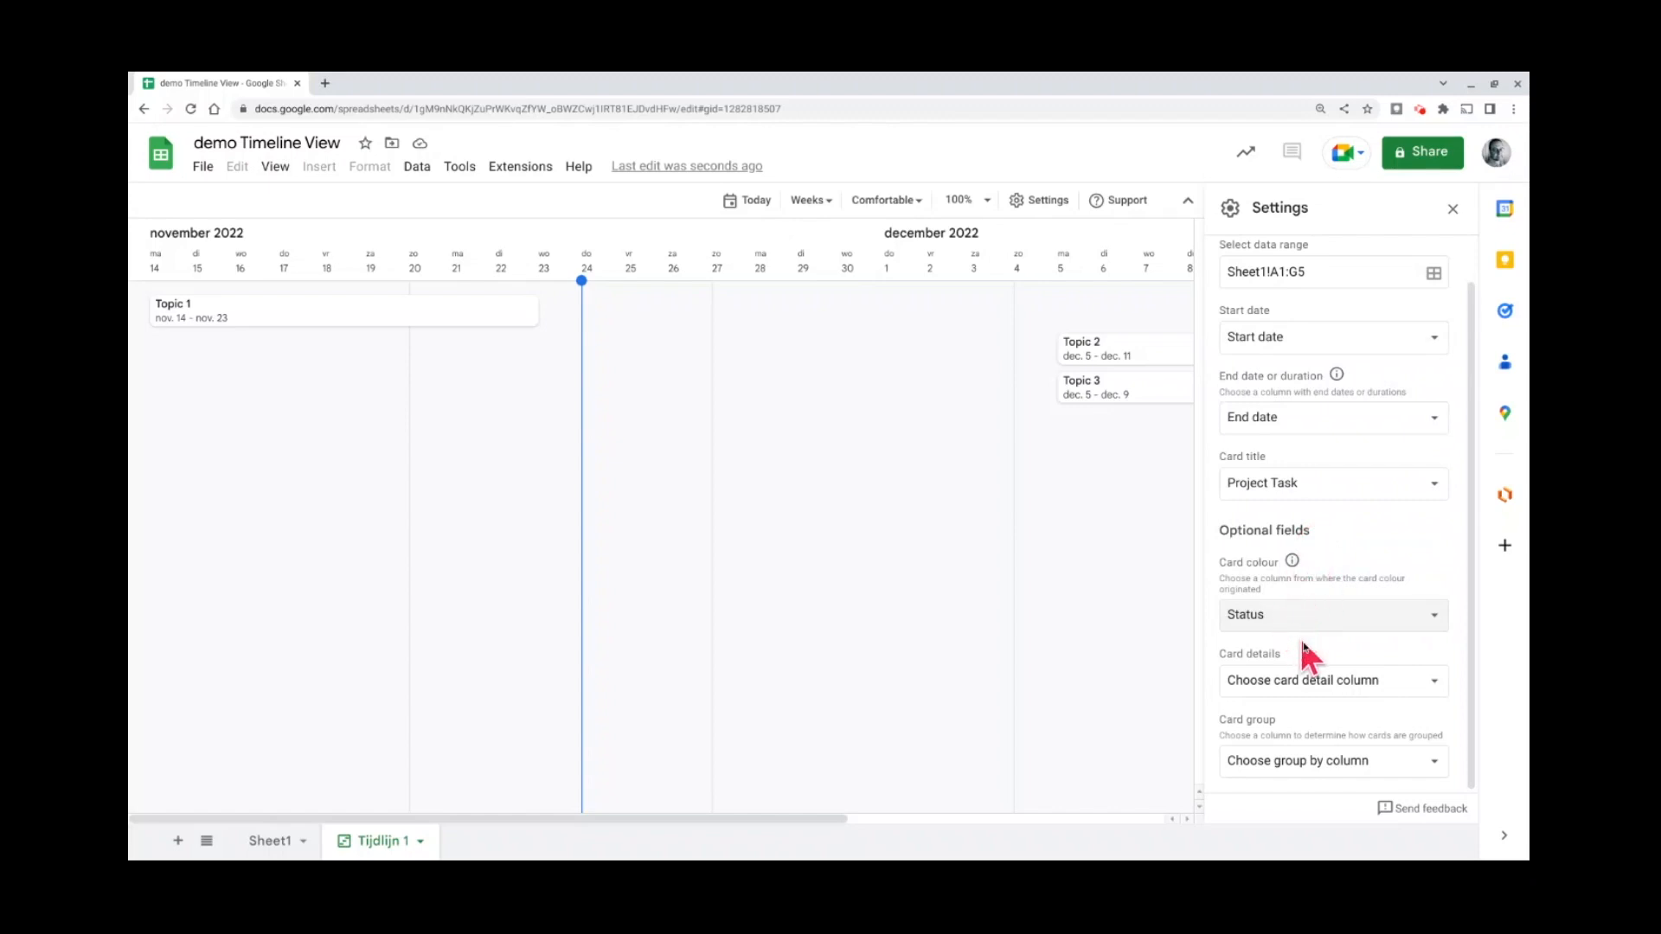
# - Set the timeline's card details to Task Description and group the cards by Status
pyautogui.click(1312, 683)
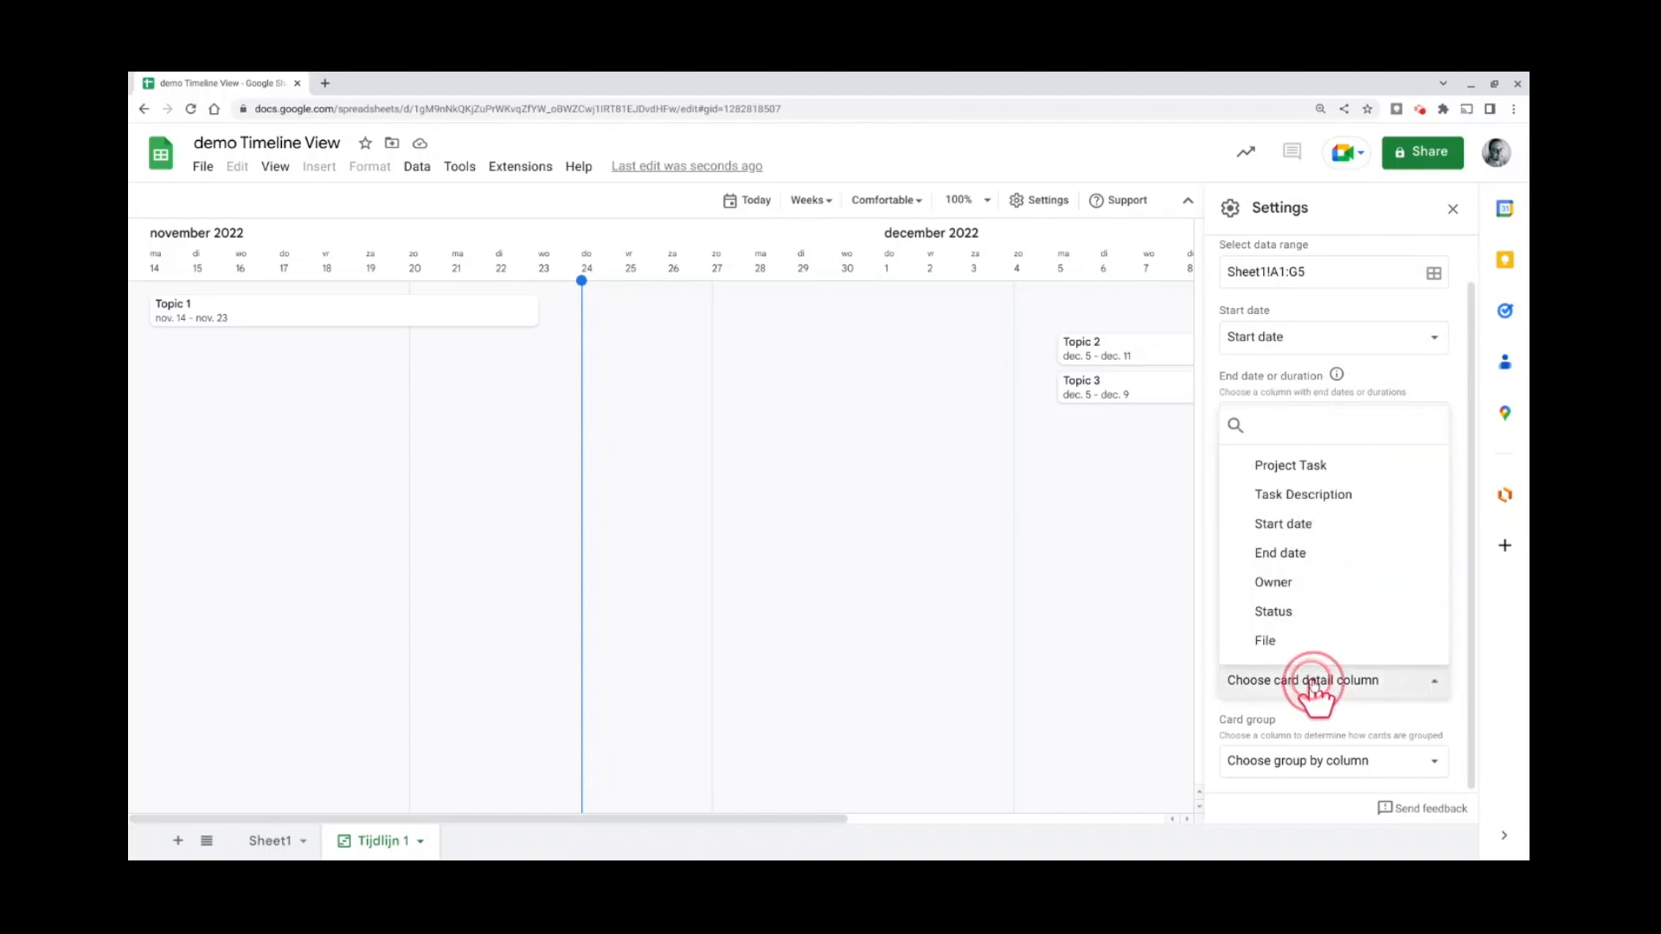
pyautogui.click(1316, 496)
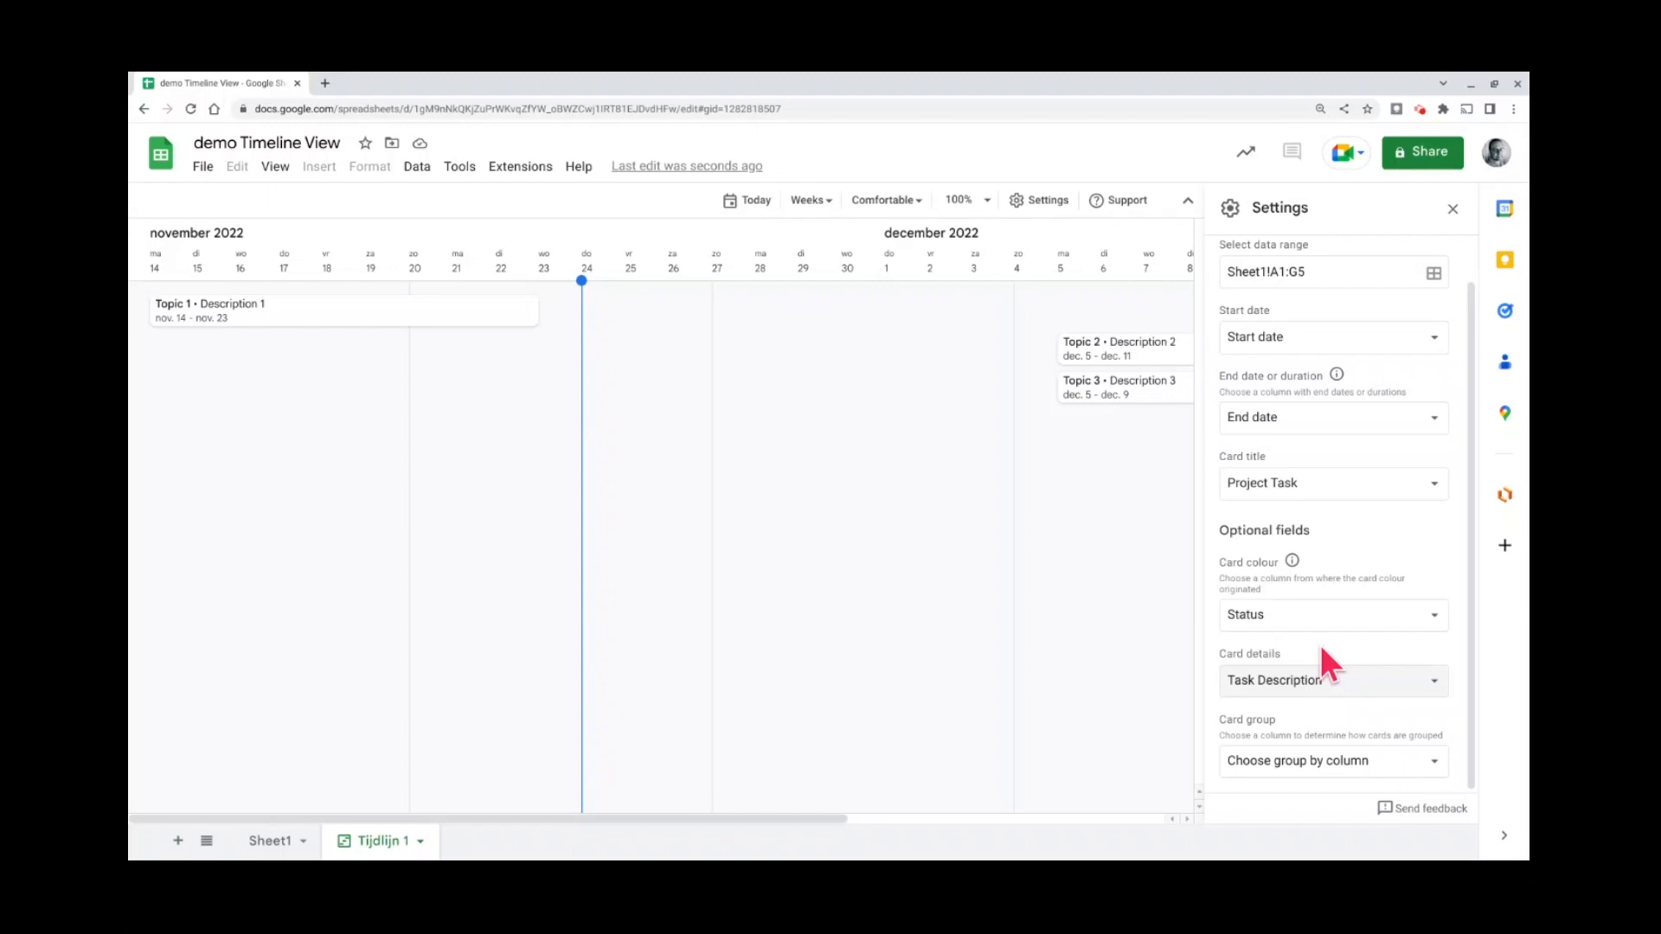
pyautogui.click(1379, 659)
pyautogui.click(1429, 762)
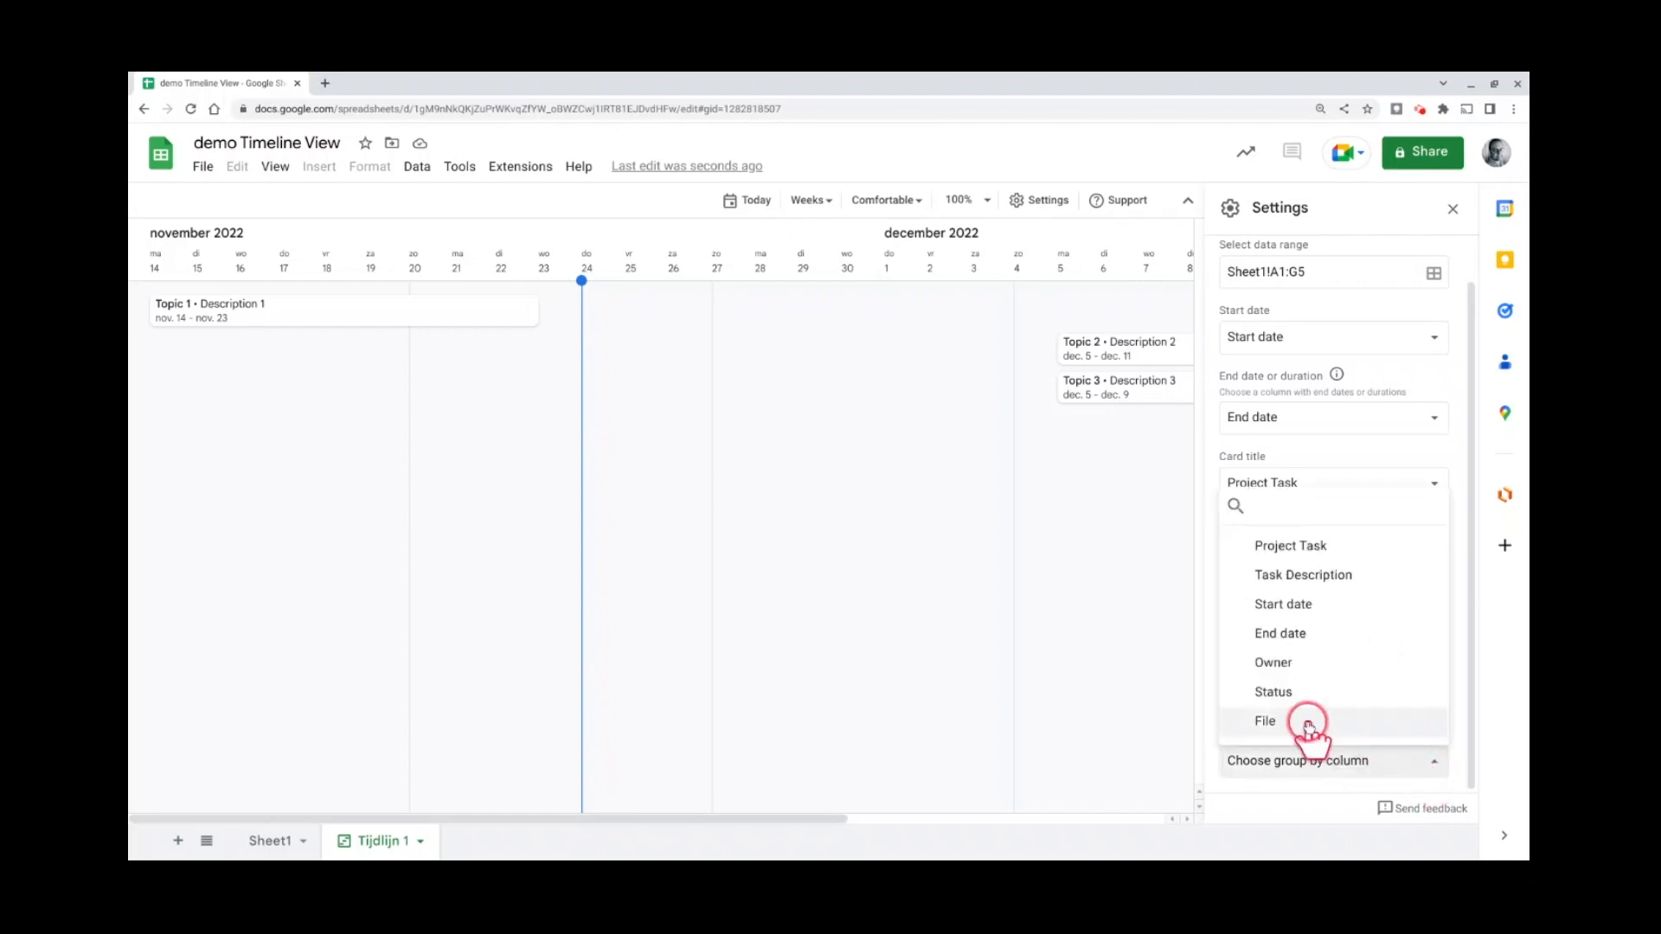
pyautogui.click(1306, 691)
pyautogui.click(299, 333)
pyautogui.click(187, 550)
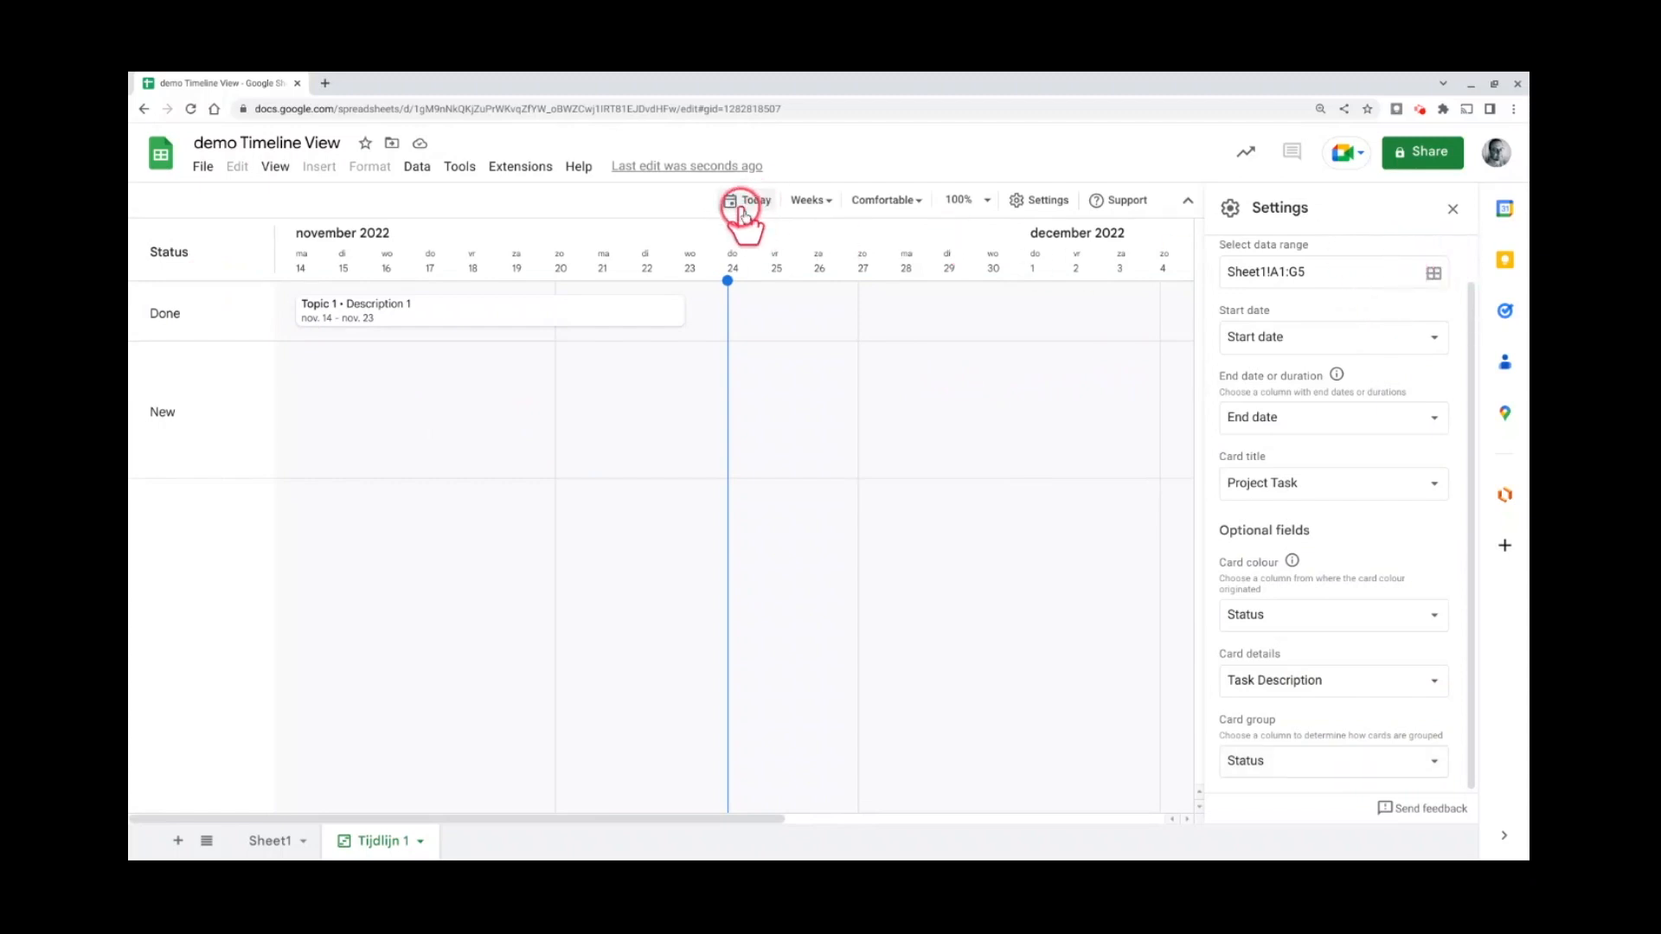
# - Set the timeline's time scale to Months
pyautogui.click(817, 204)
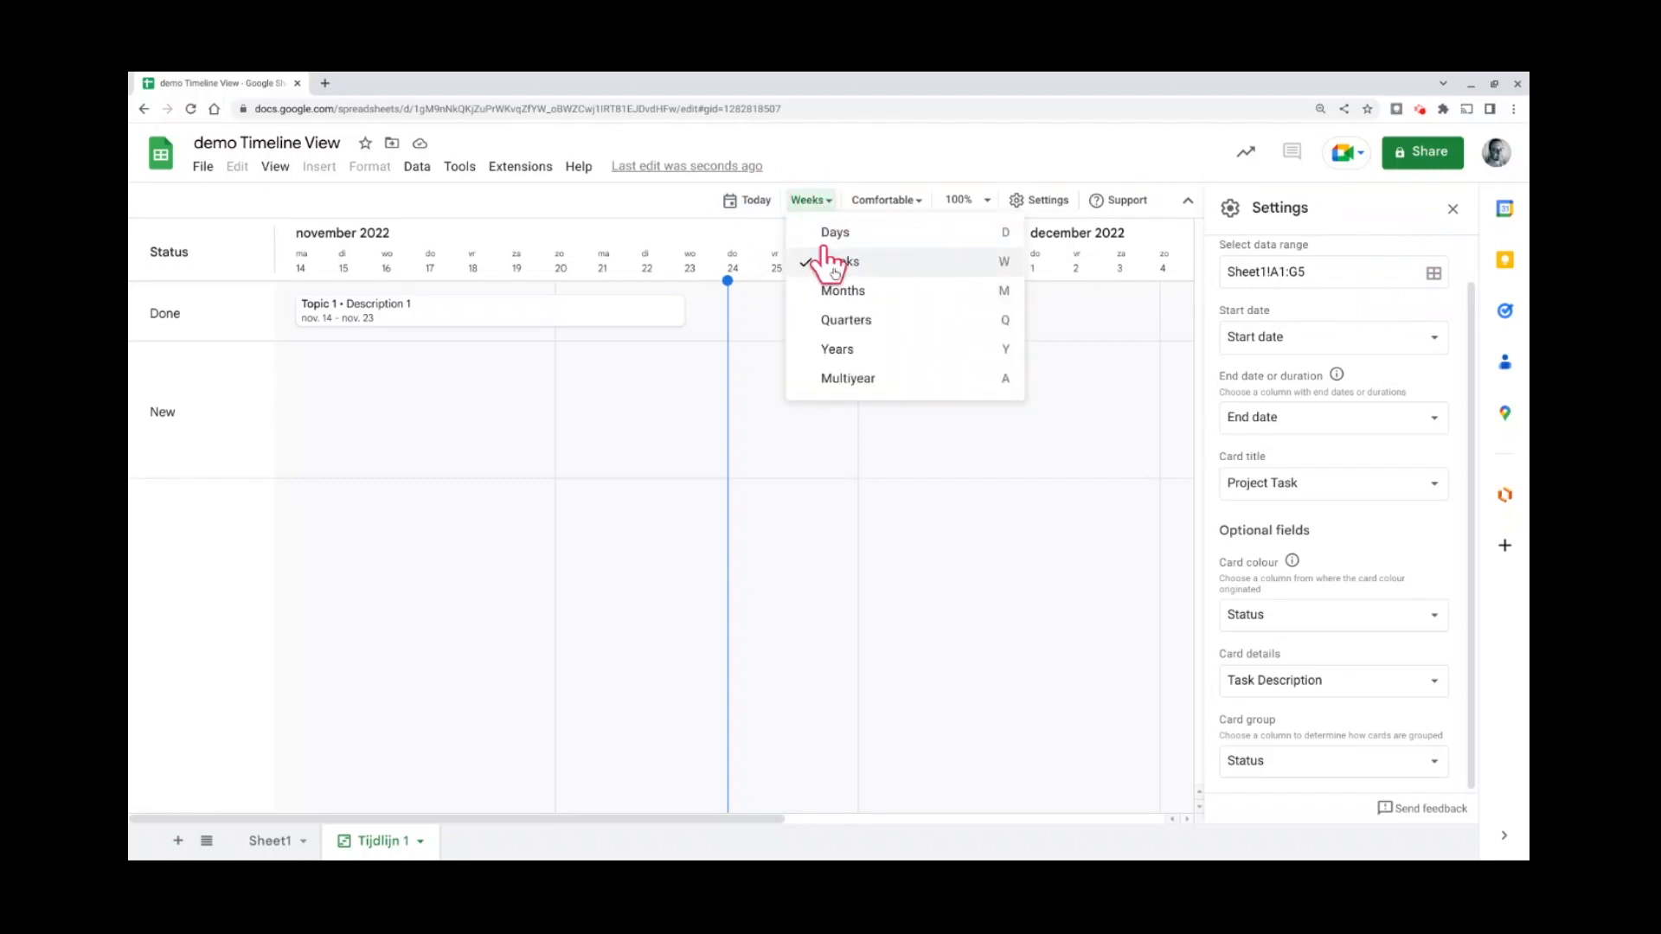
pyautogui.click(843, 292)
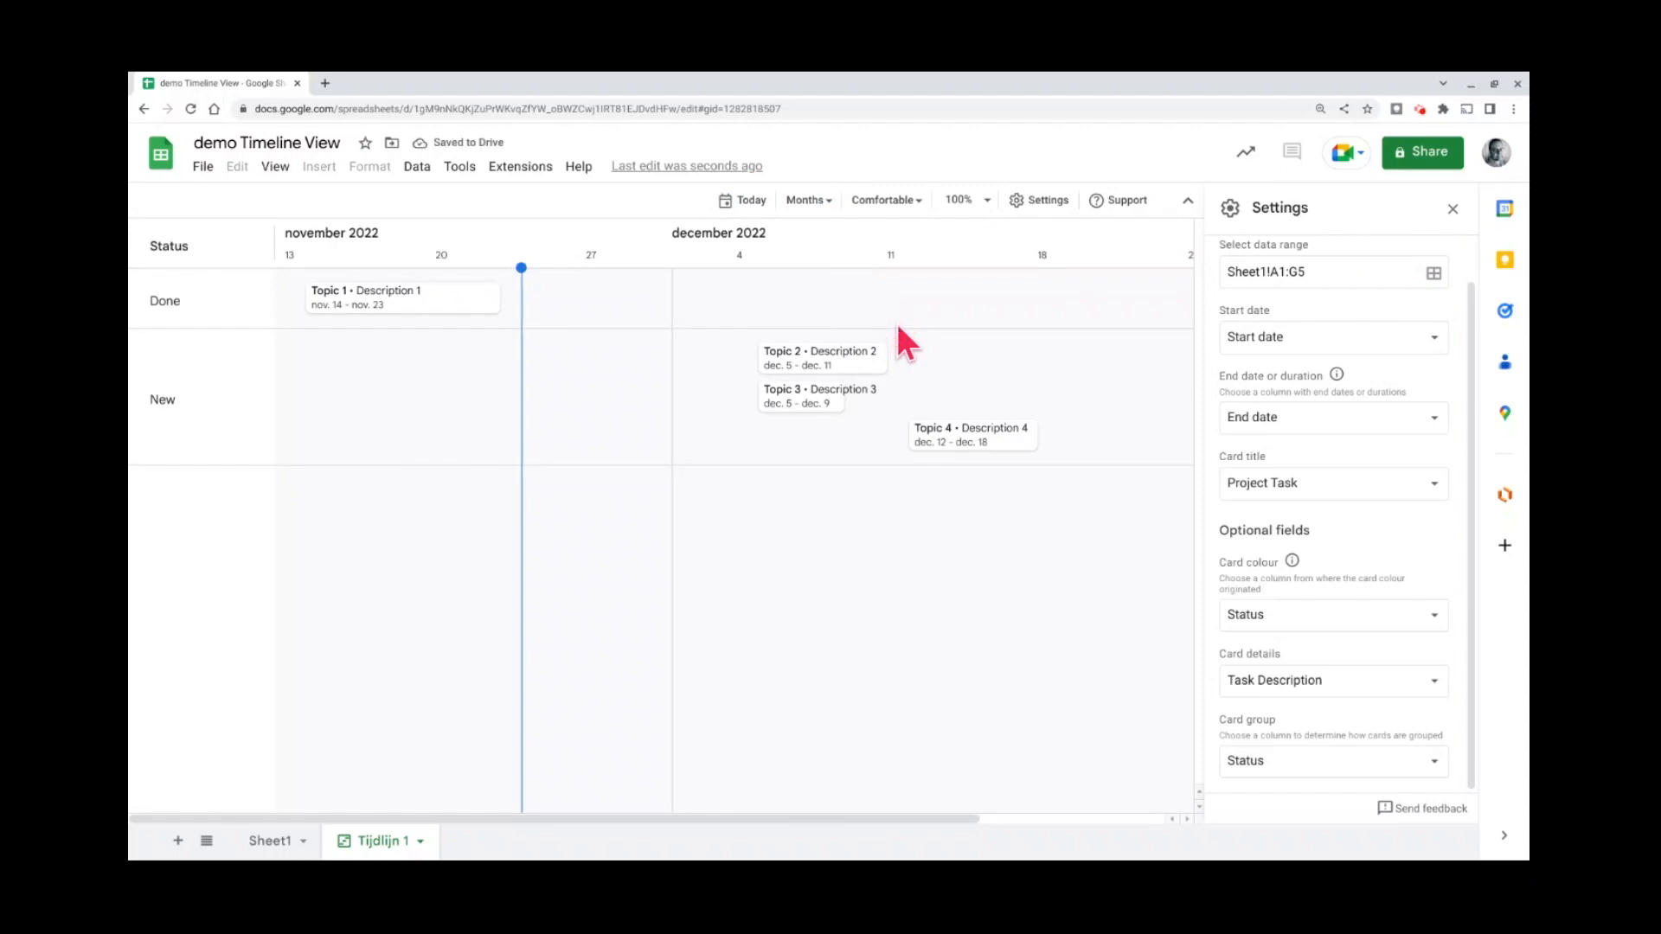
pyautogui.click(919, 199)
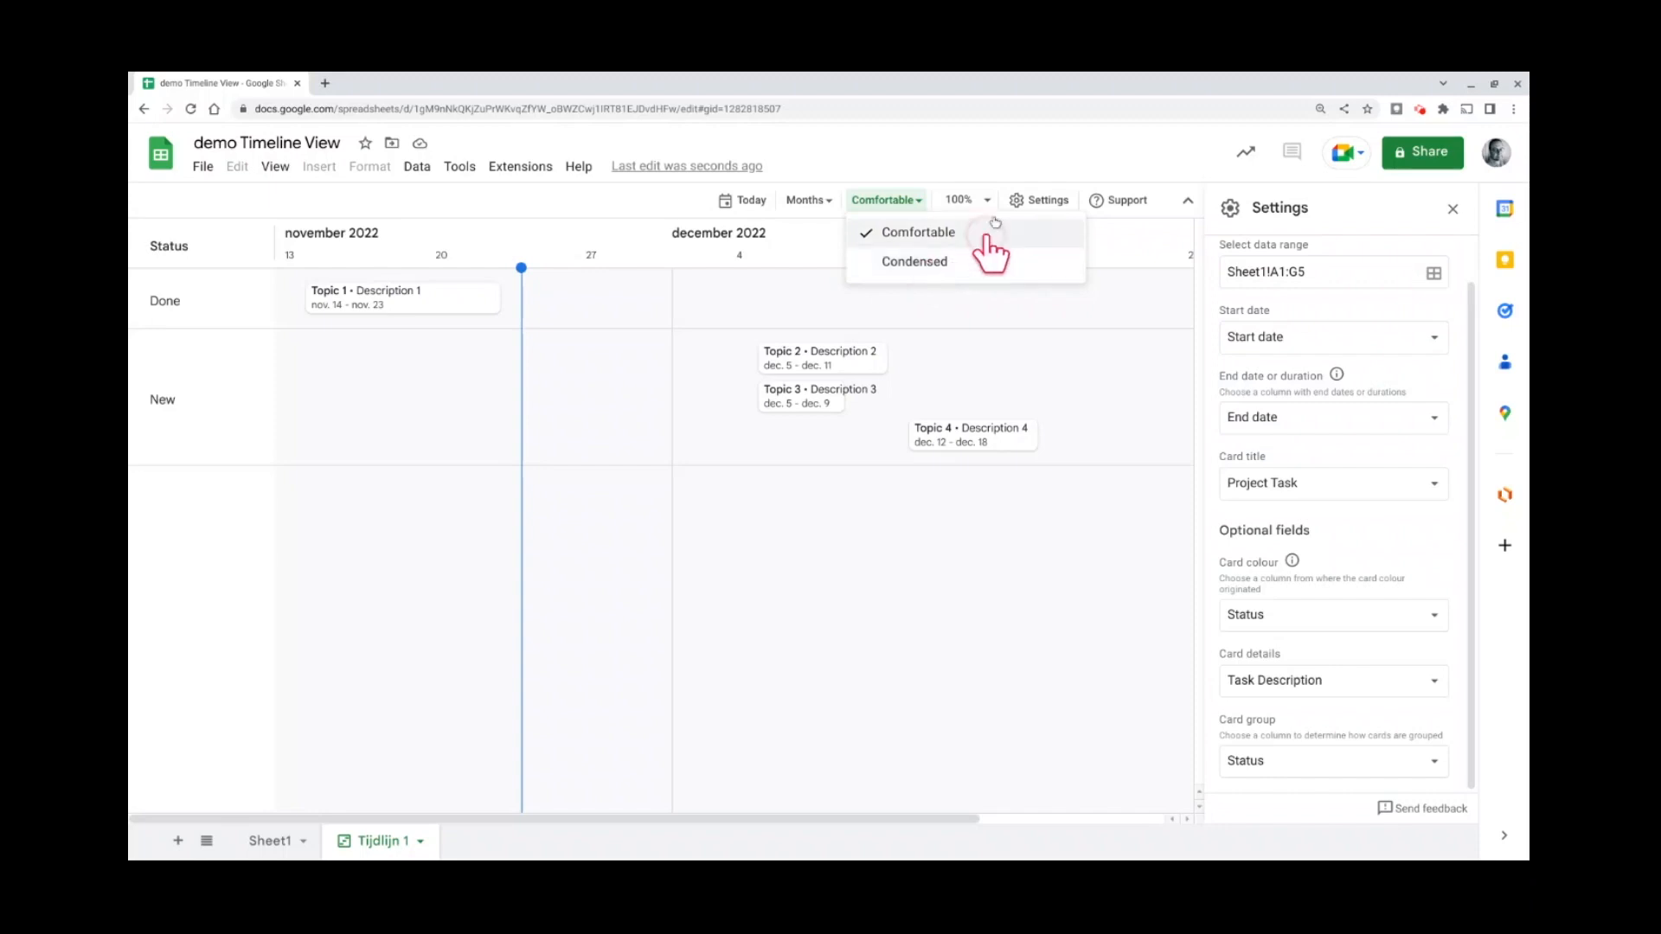
pyautogui.click(811, 238)
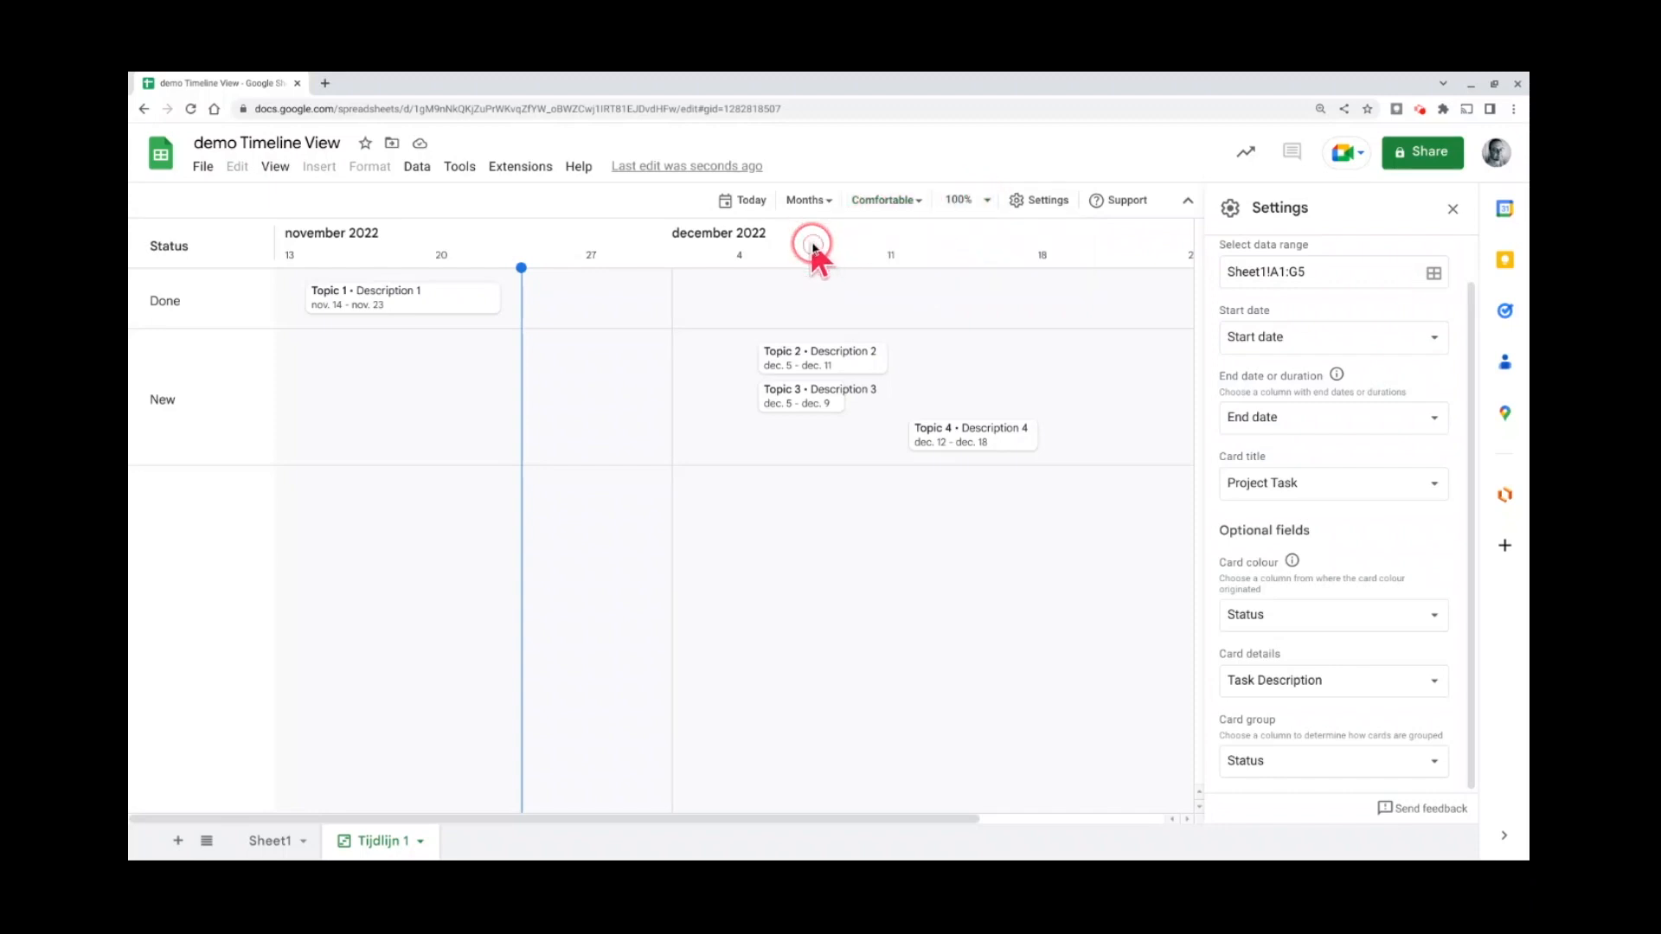
# - Examine the Topic 1 card's details and its available card colours
pyautogui.click(408, 301)
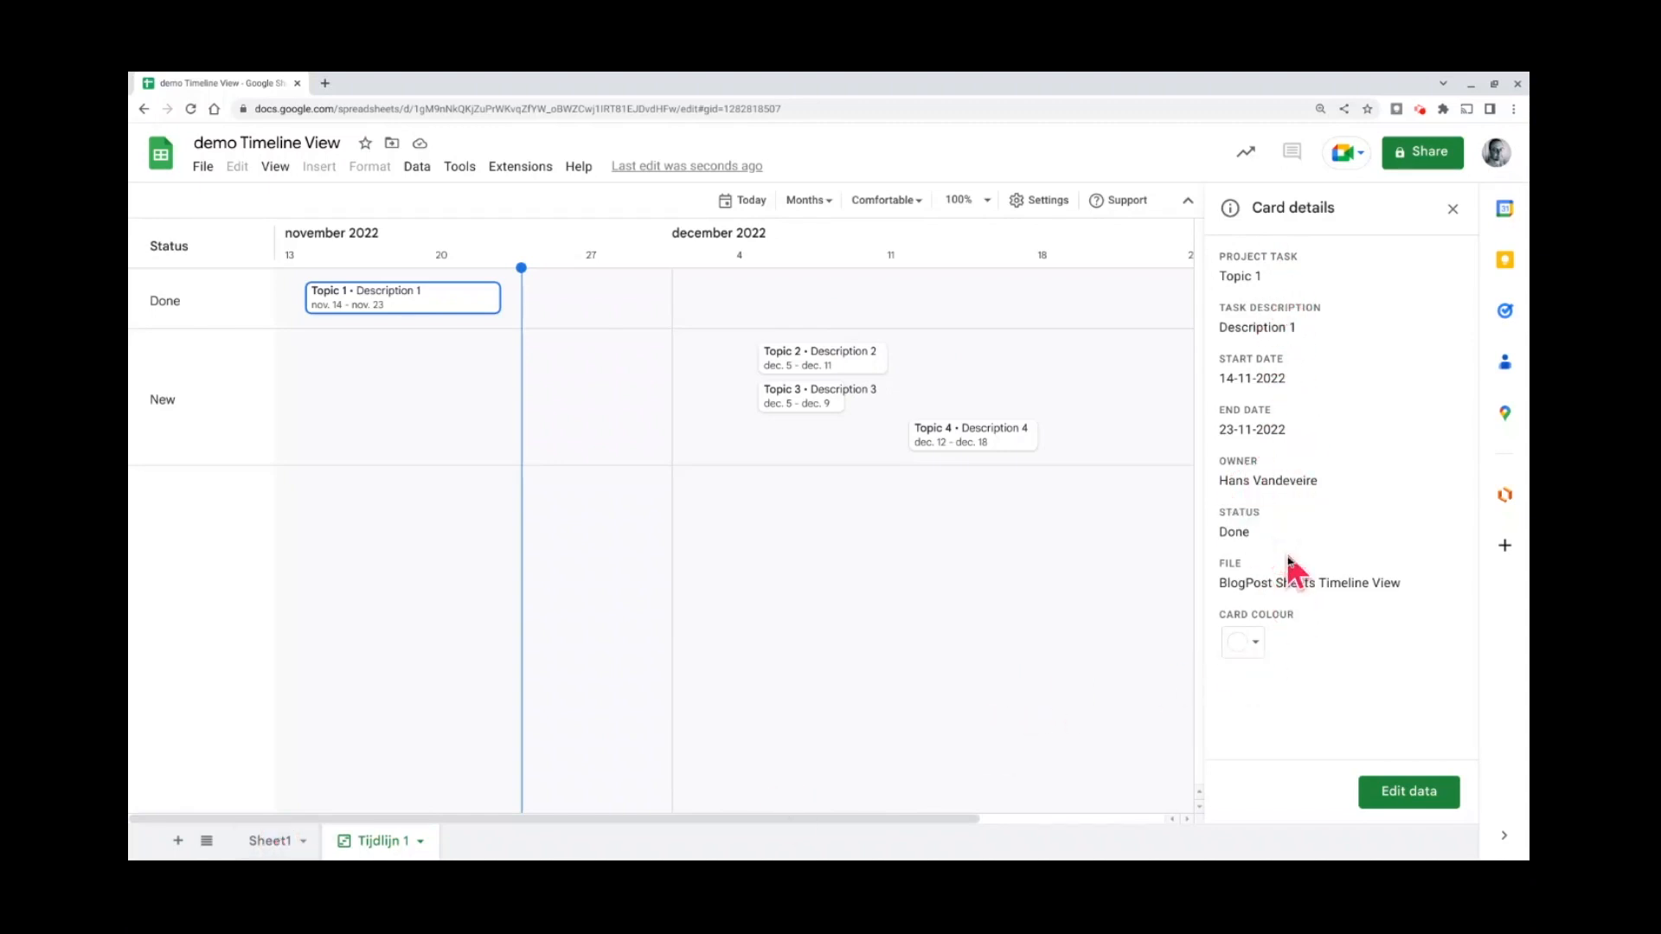
pyautogui.click(1253, 645)
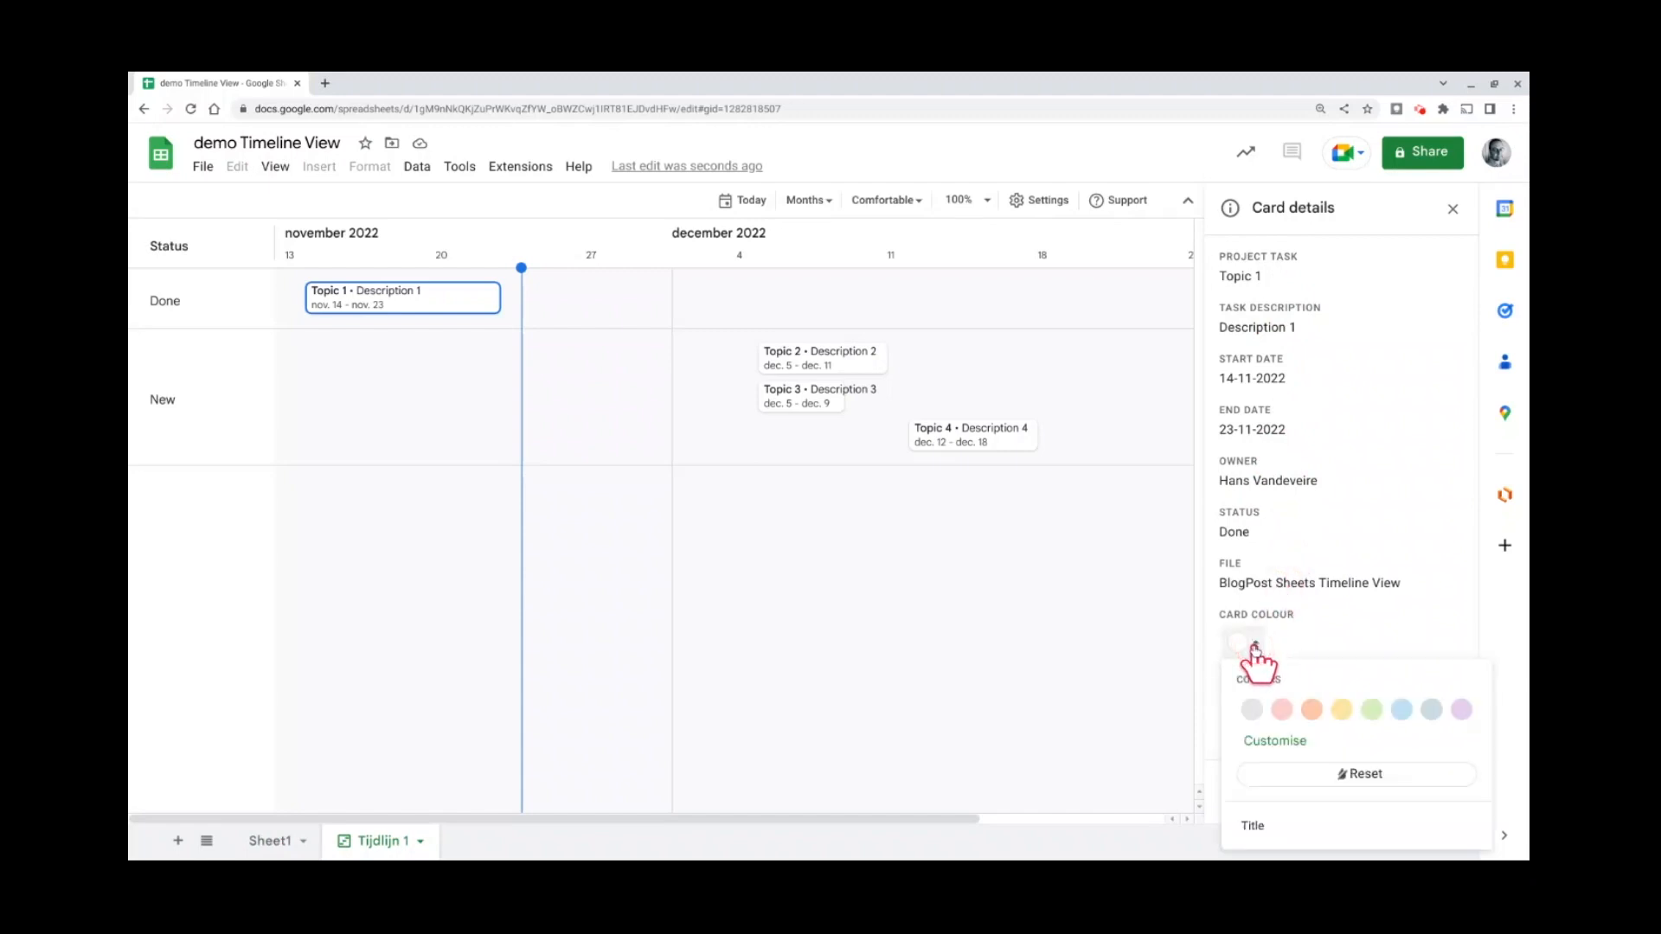
pyautogui.click(1307, 638)
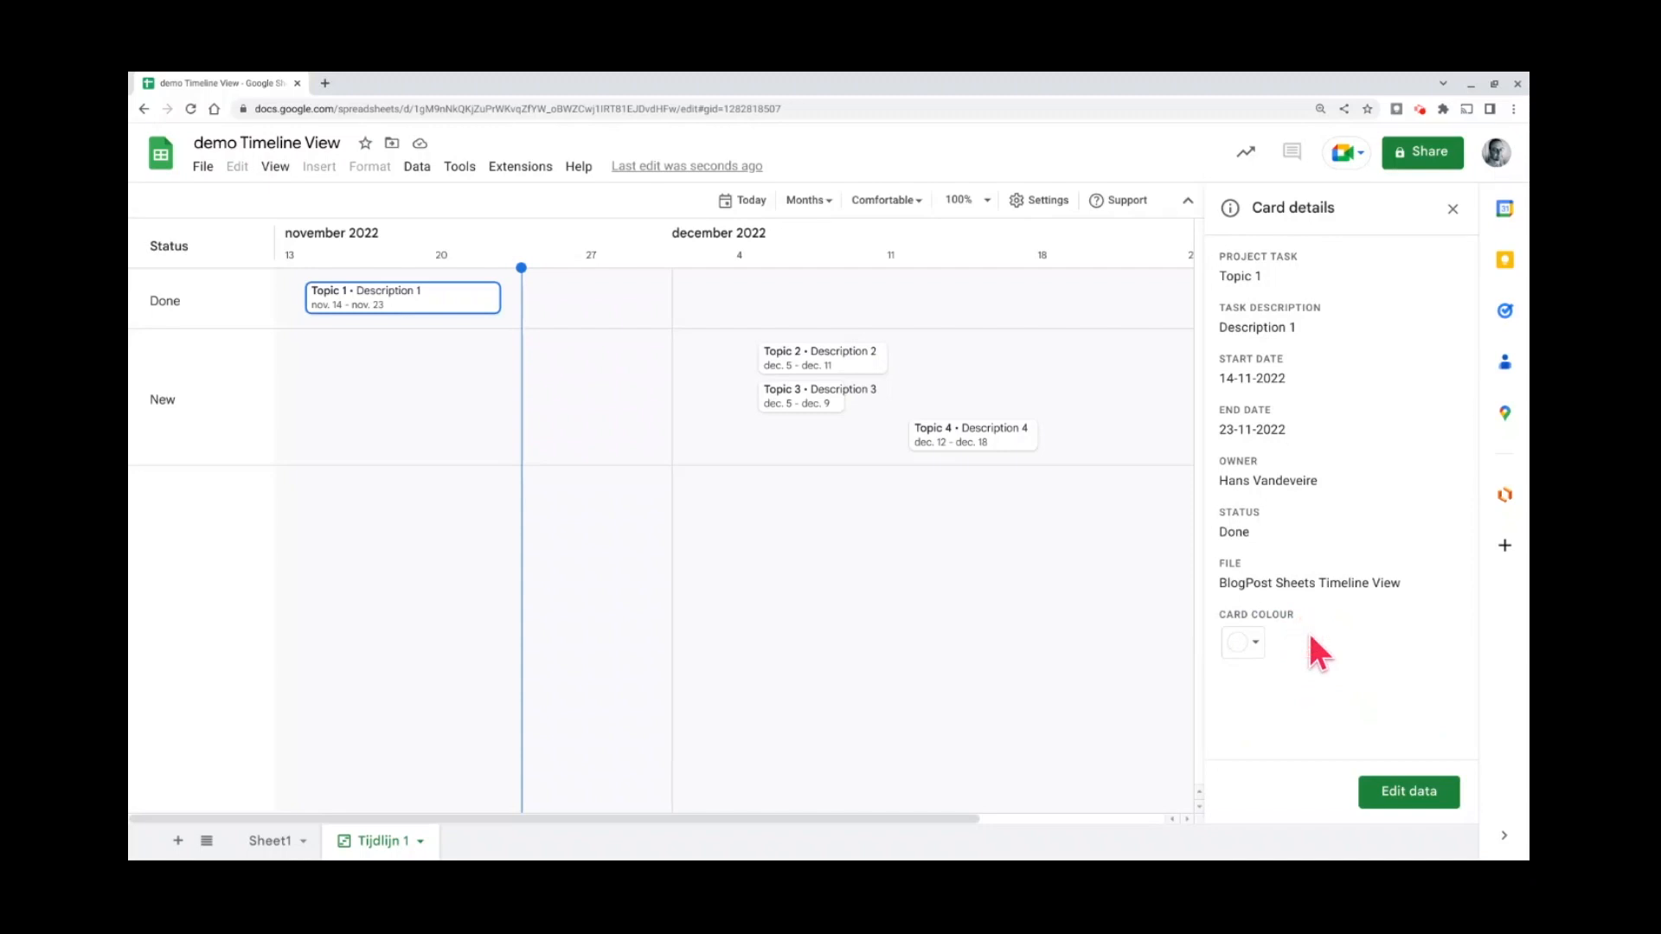
# - On Sheet1, add a conditional format rule to the Status column that fills cells yellow when the text is exactly New
pyautogui.click(269, 841)
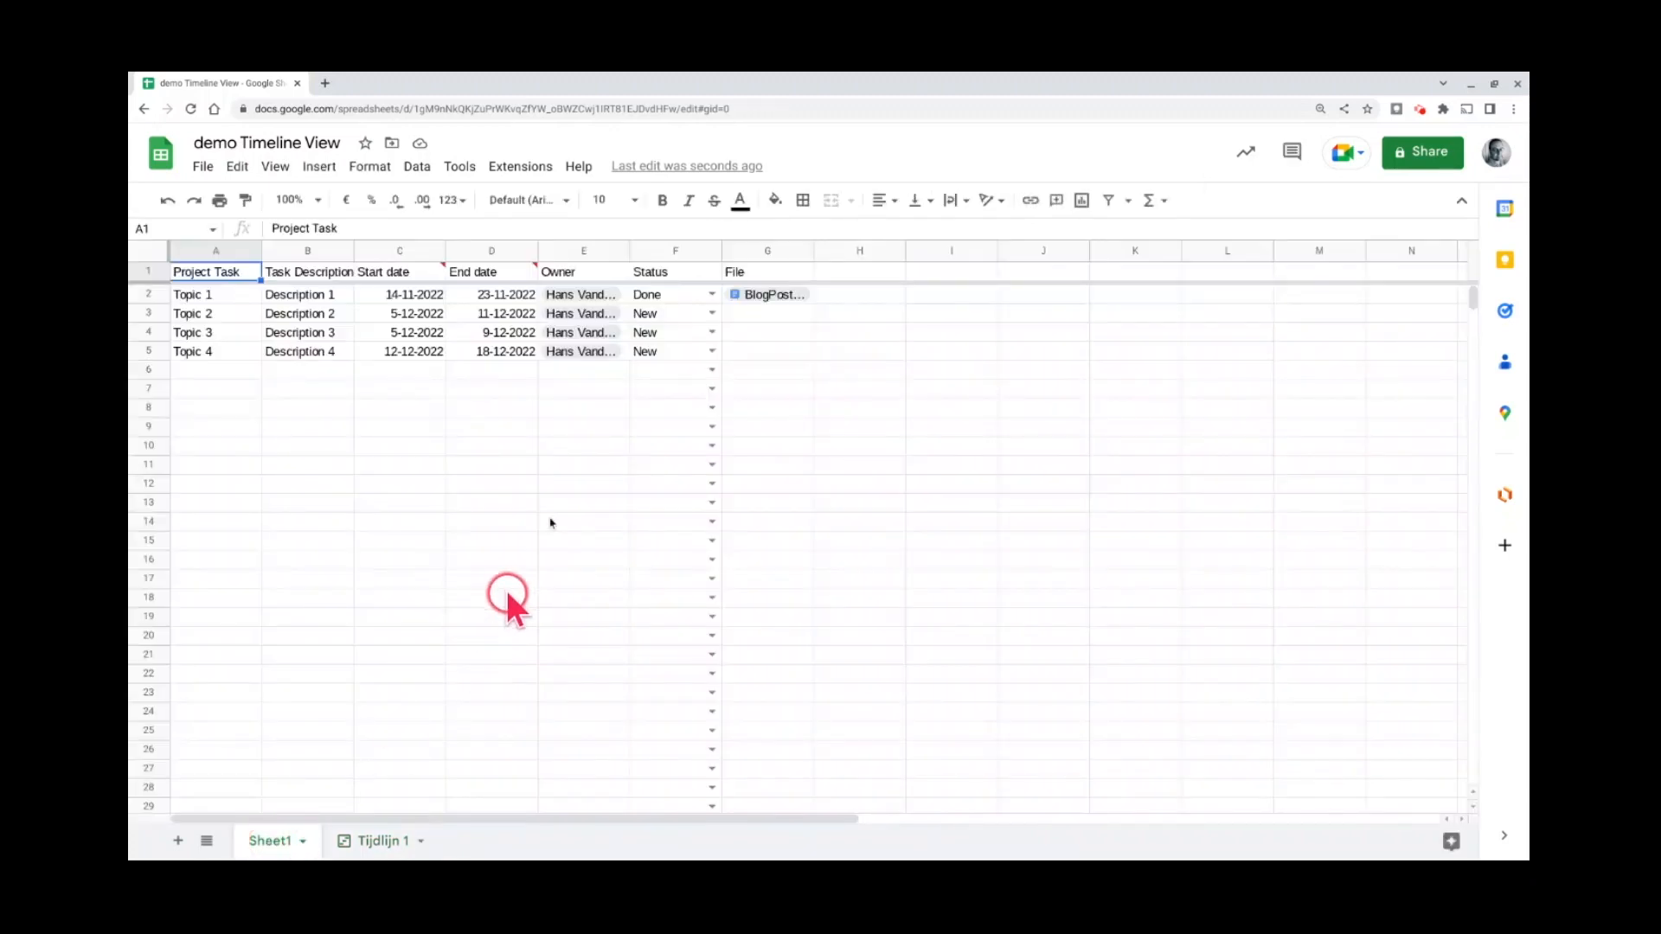
pyautogui.click(661, 249)
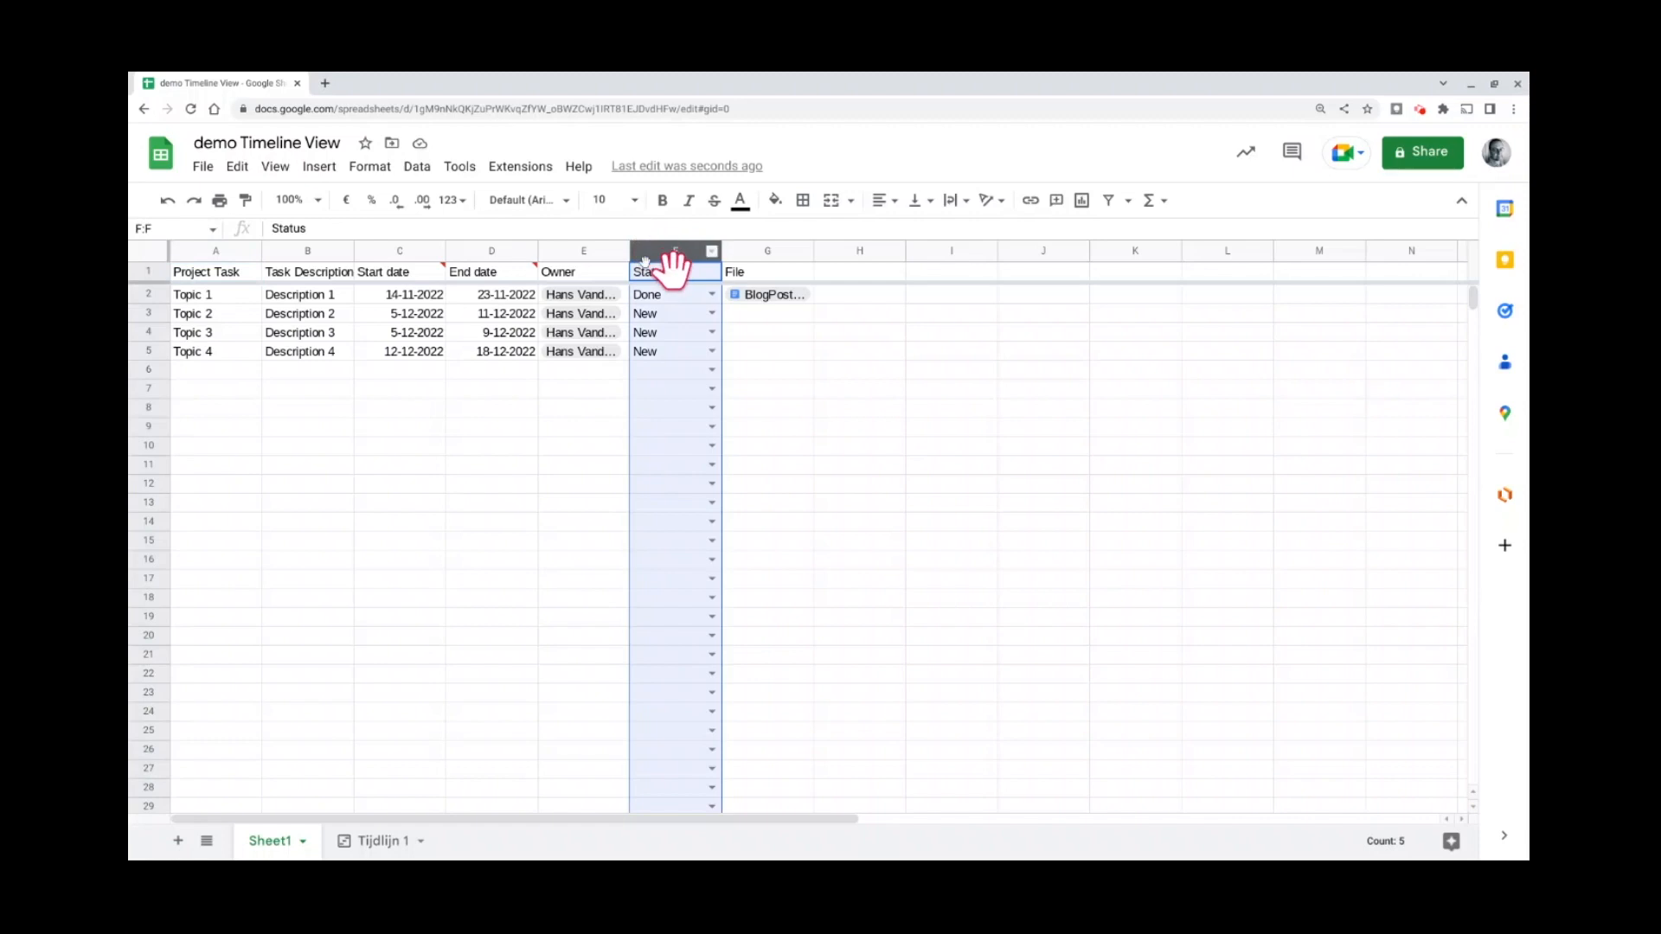
pyautogui.click(358, 170)
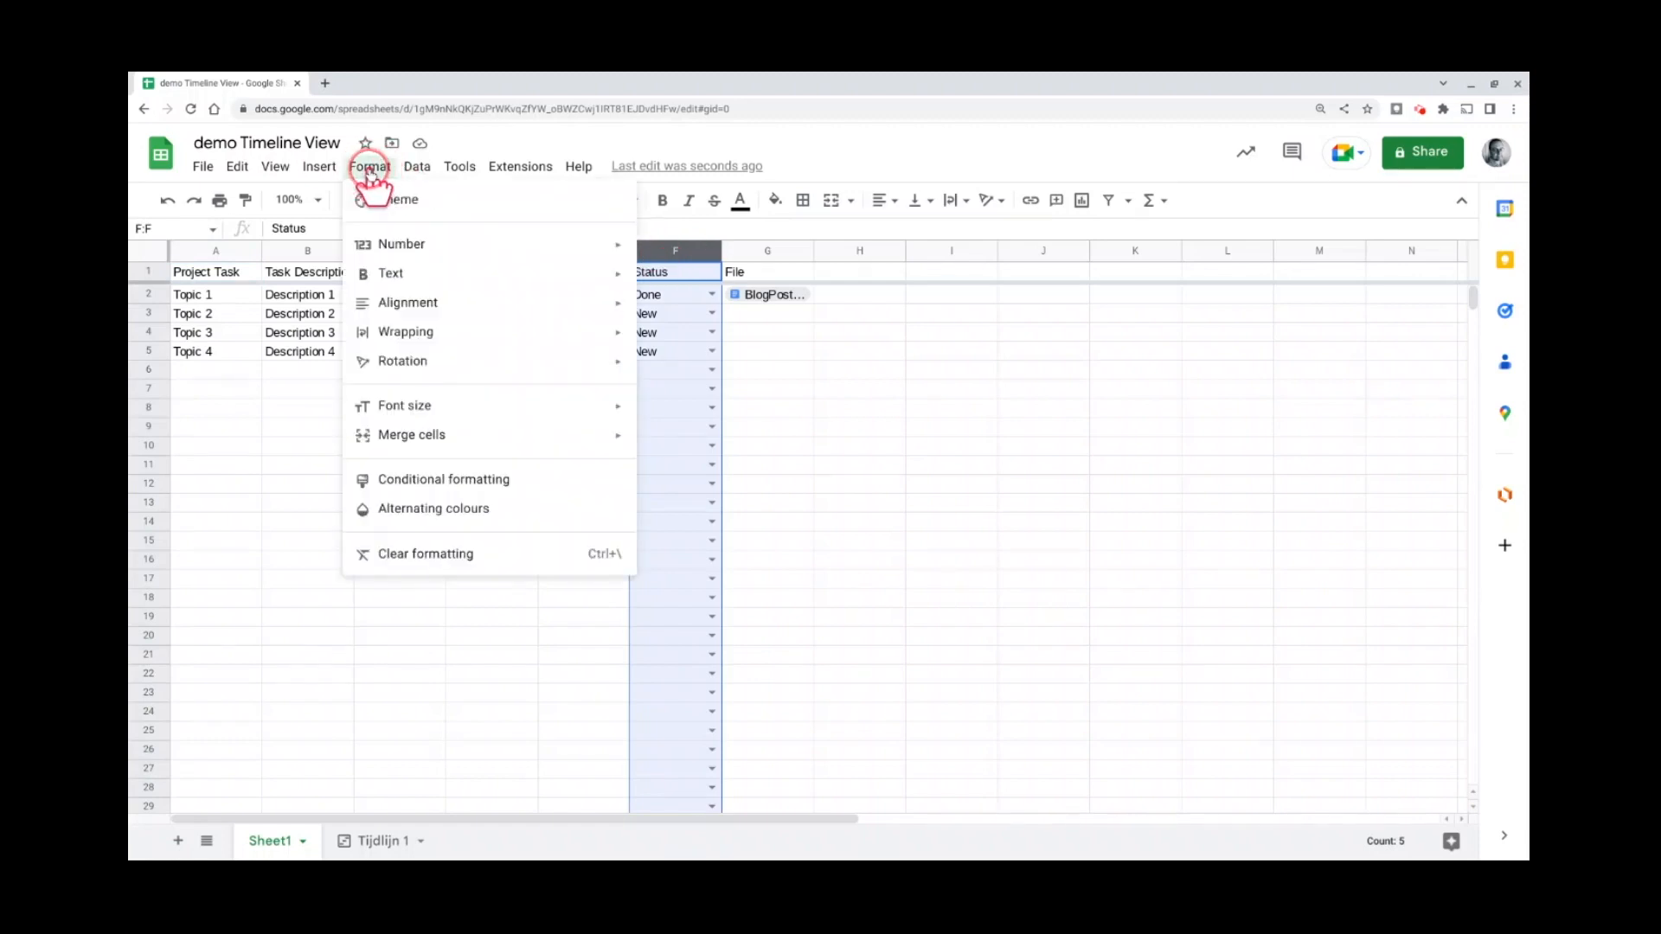
pyautogui.click(452, 481)
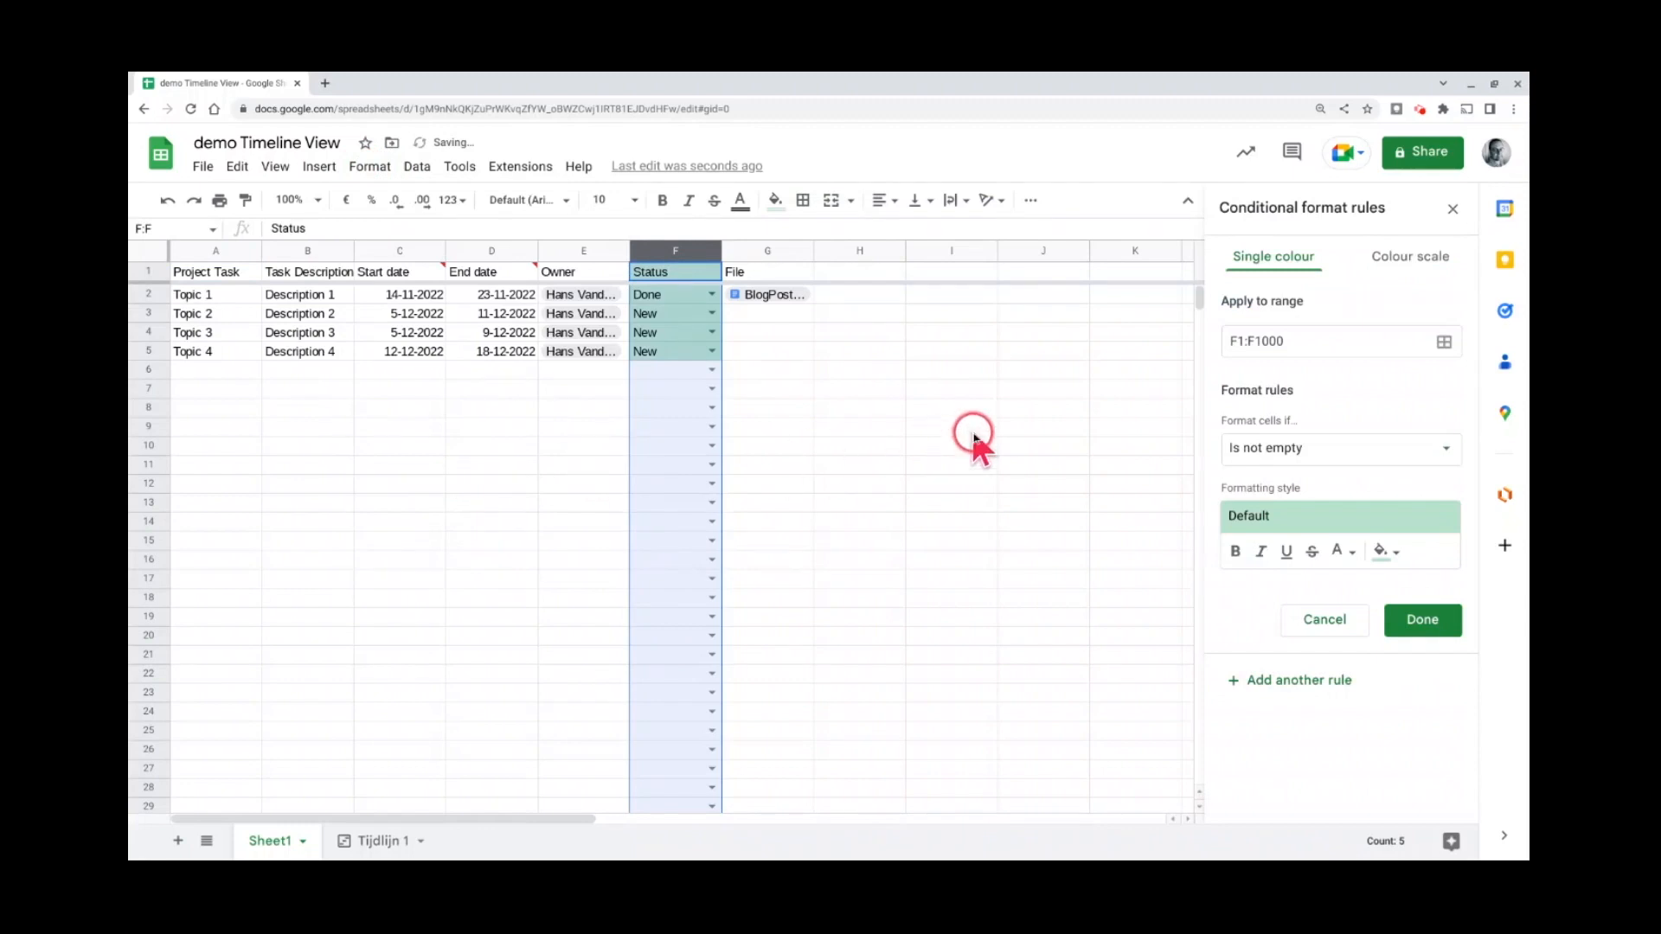
pyautogui.click(1339, 454)
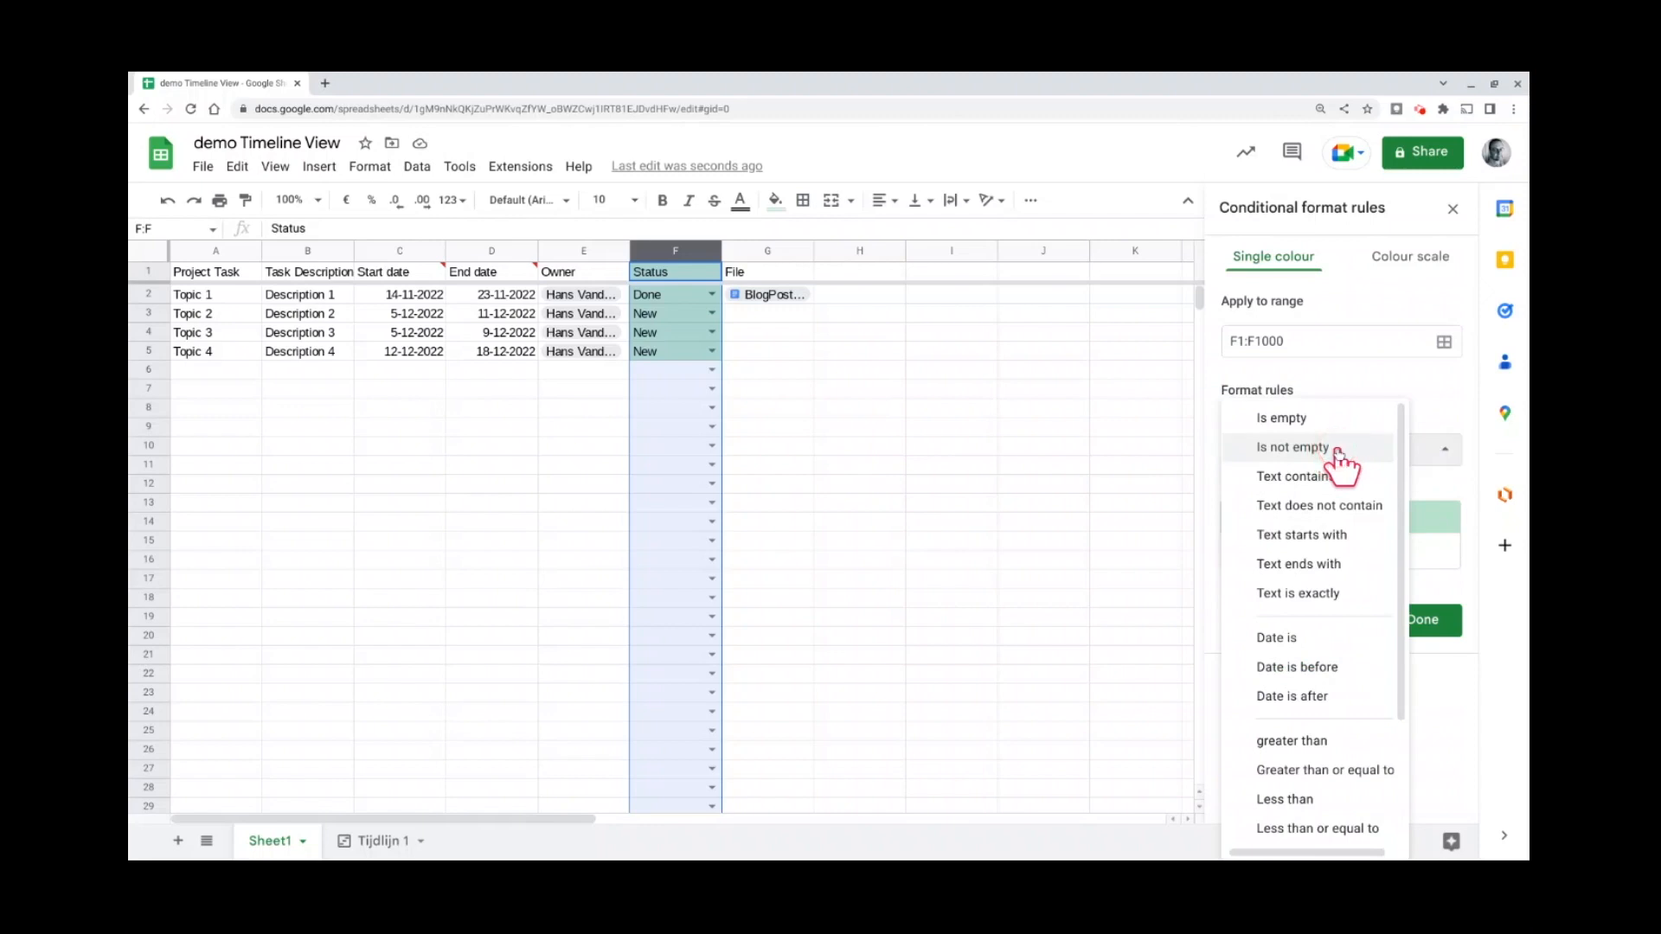
pyautogui.click(1304, 484)
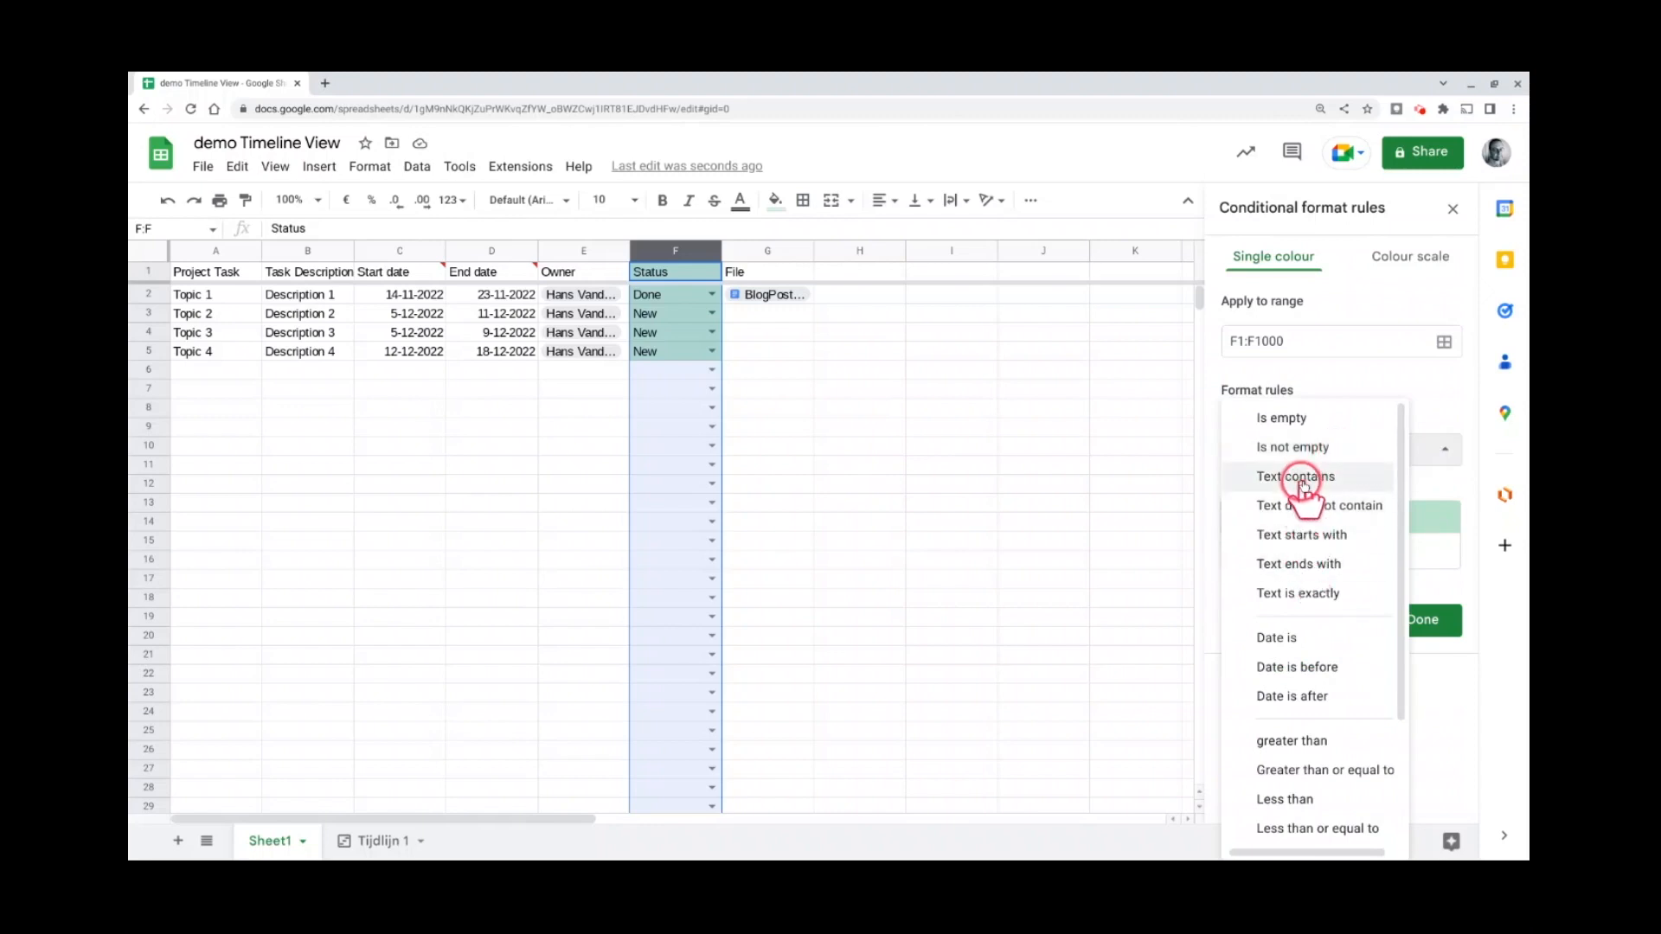
pyautogui.click(1321, 593)
pyautogui.click(1286, 490)
pyautogui.write('New')
pyautogui.click(1392, 601)
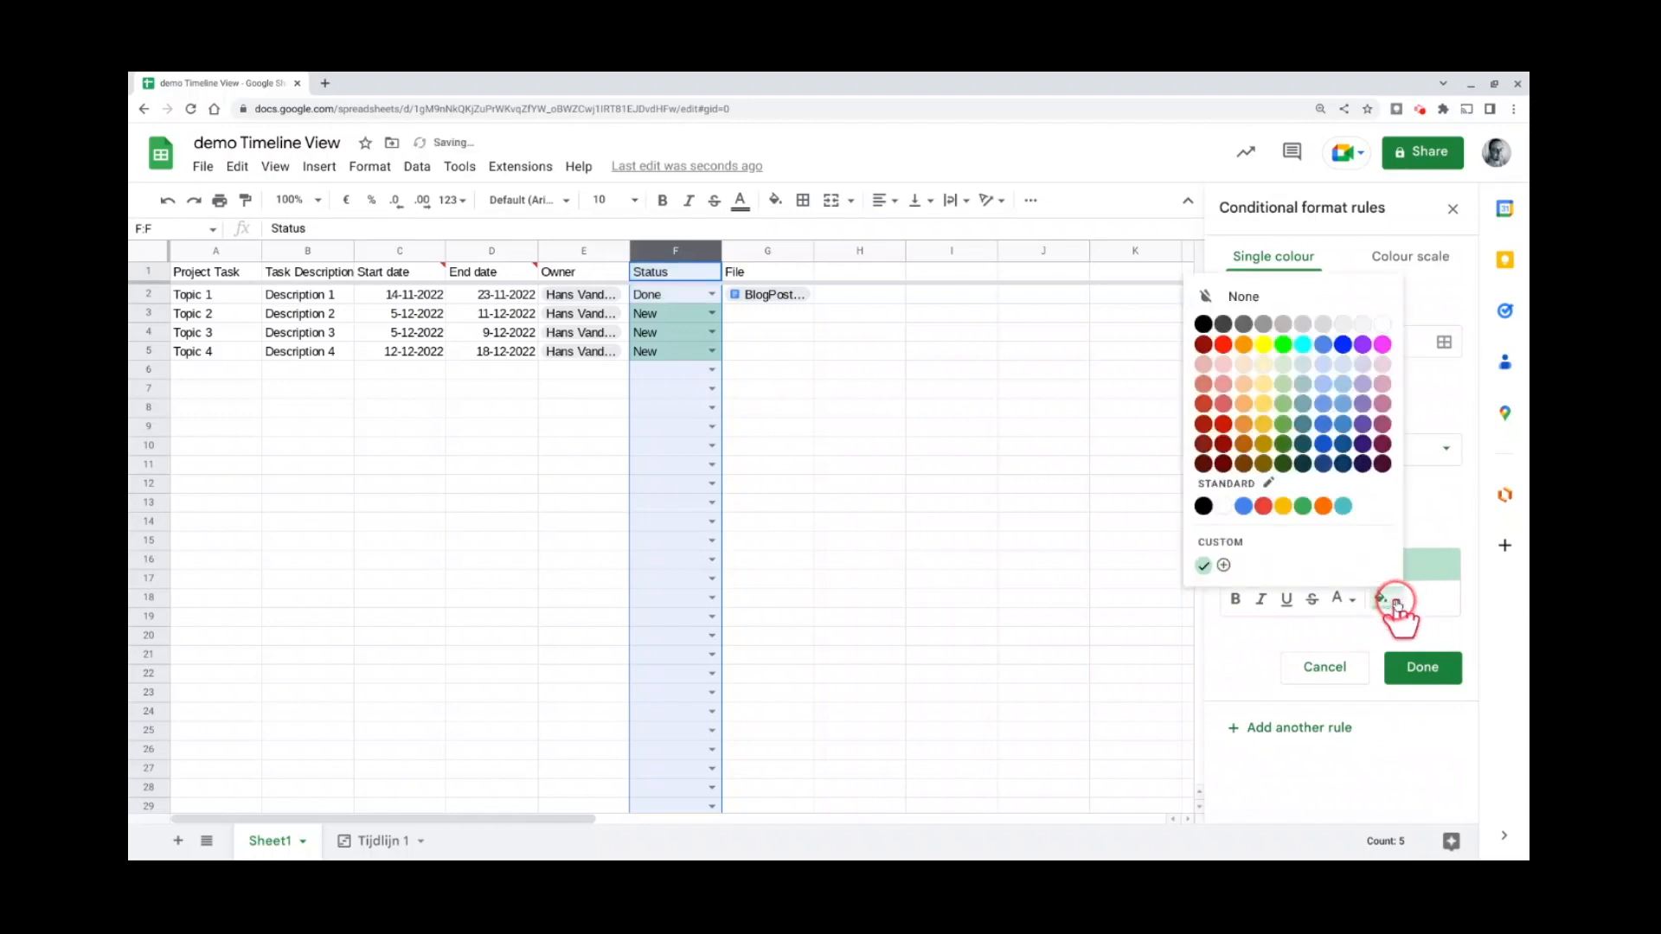
pyautogui.click(1262, 345)
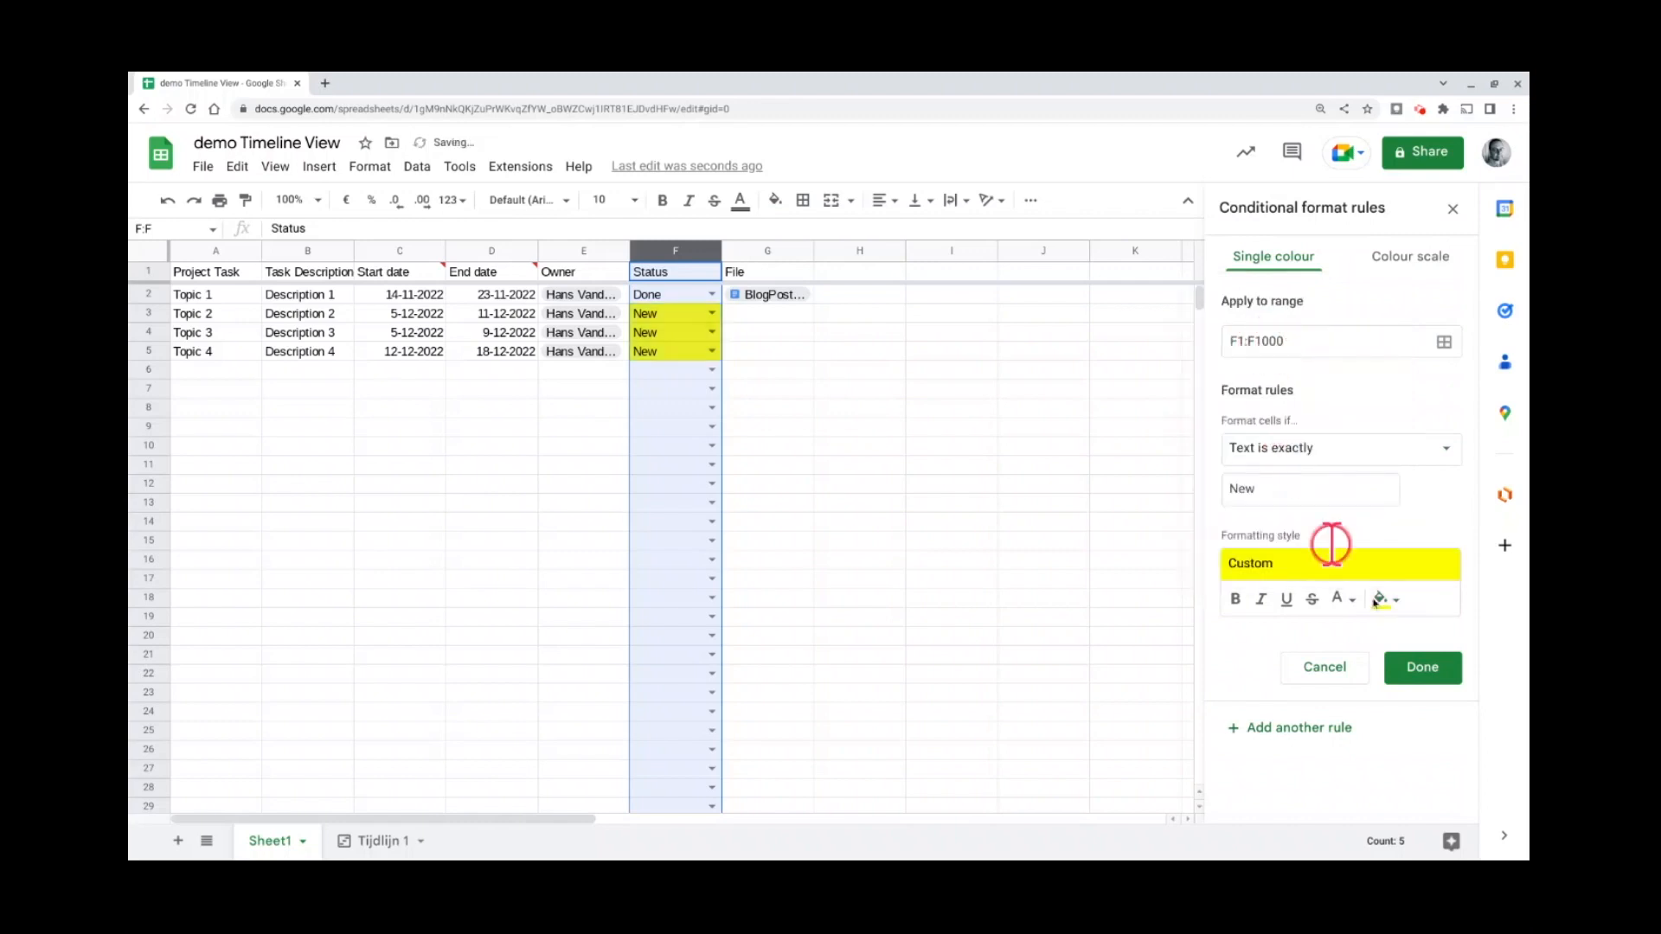
pyautogui.click(1415, 671)
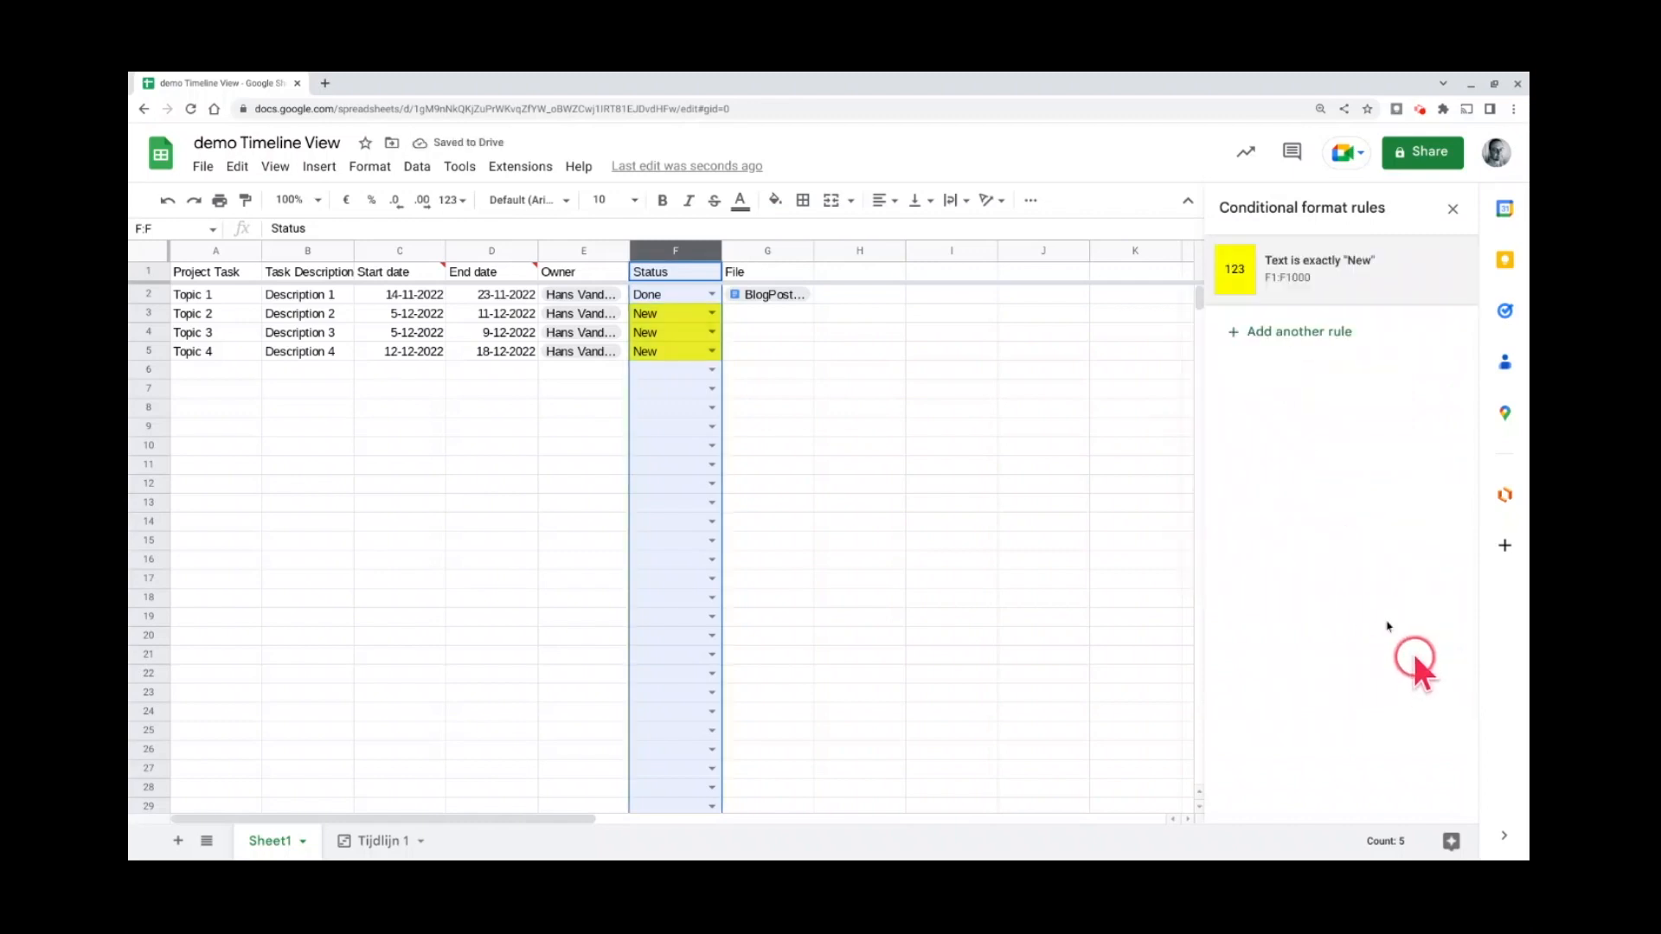
# - Add another rule for the Status column that fills cells orange when the text is exactly Busy
pyautogui.click(1268, 335)
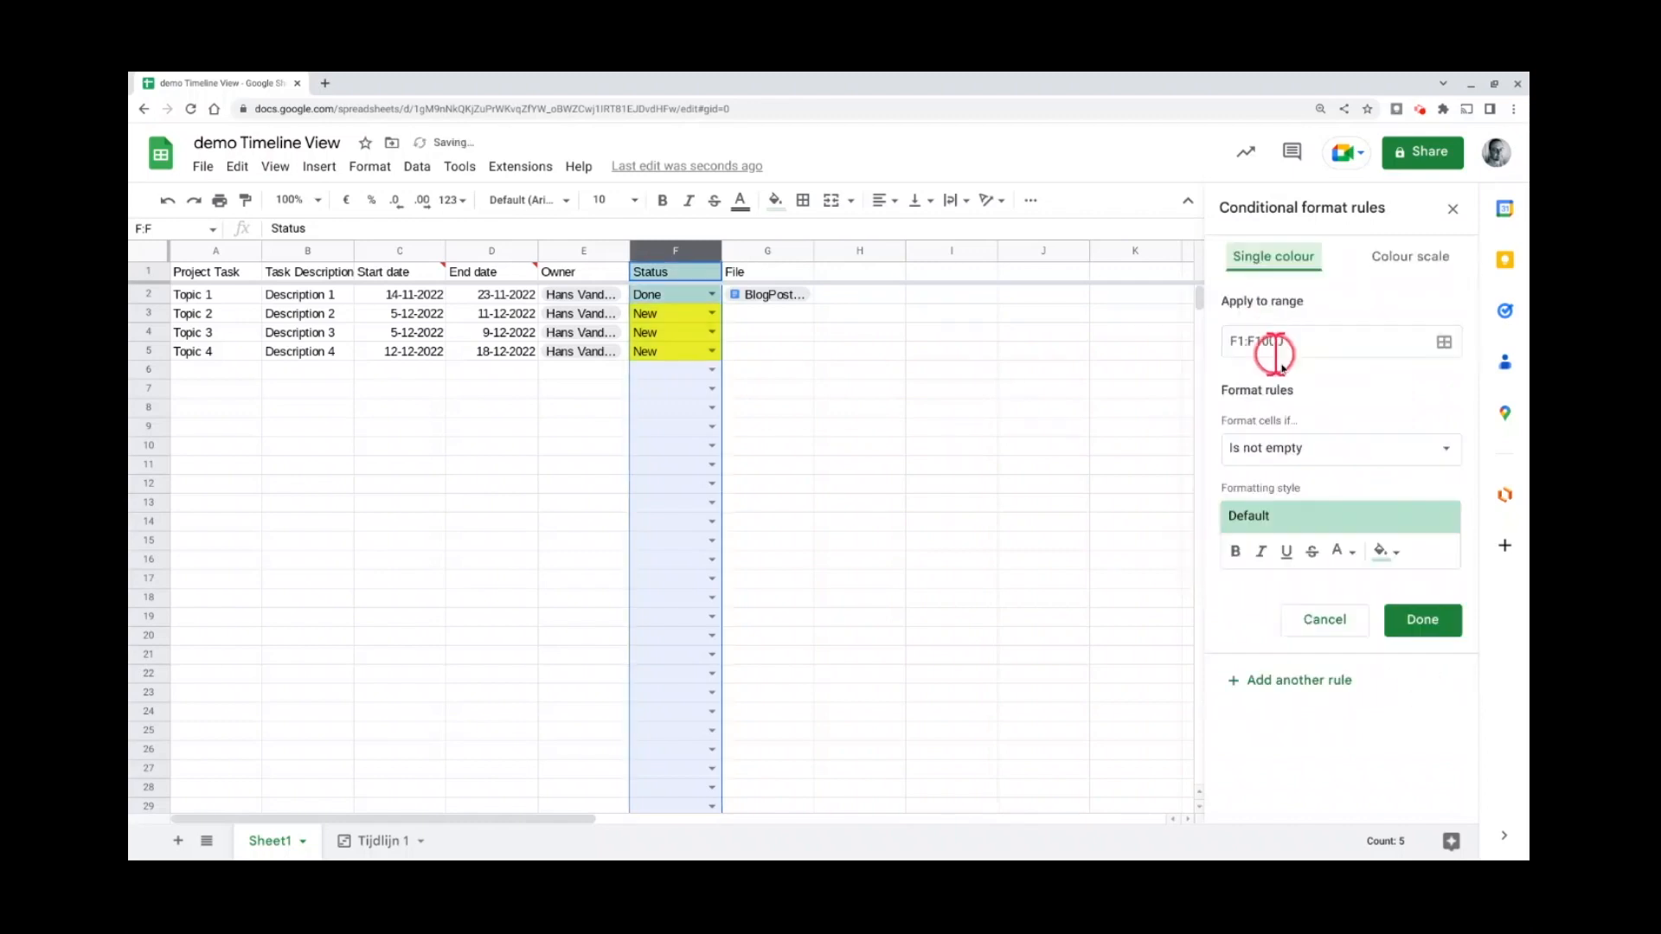
pyautogui.click(1283, 450)
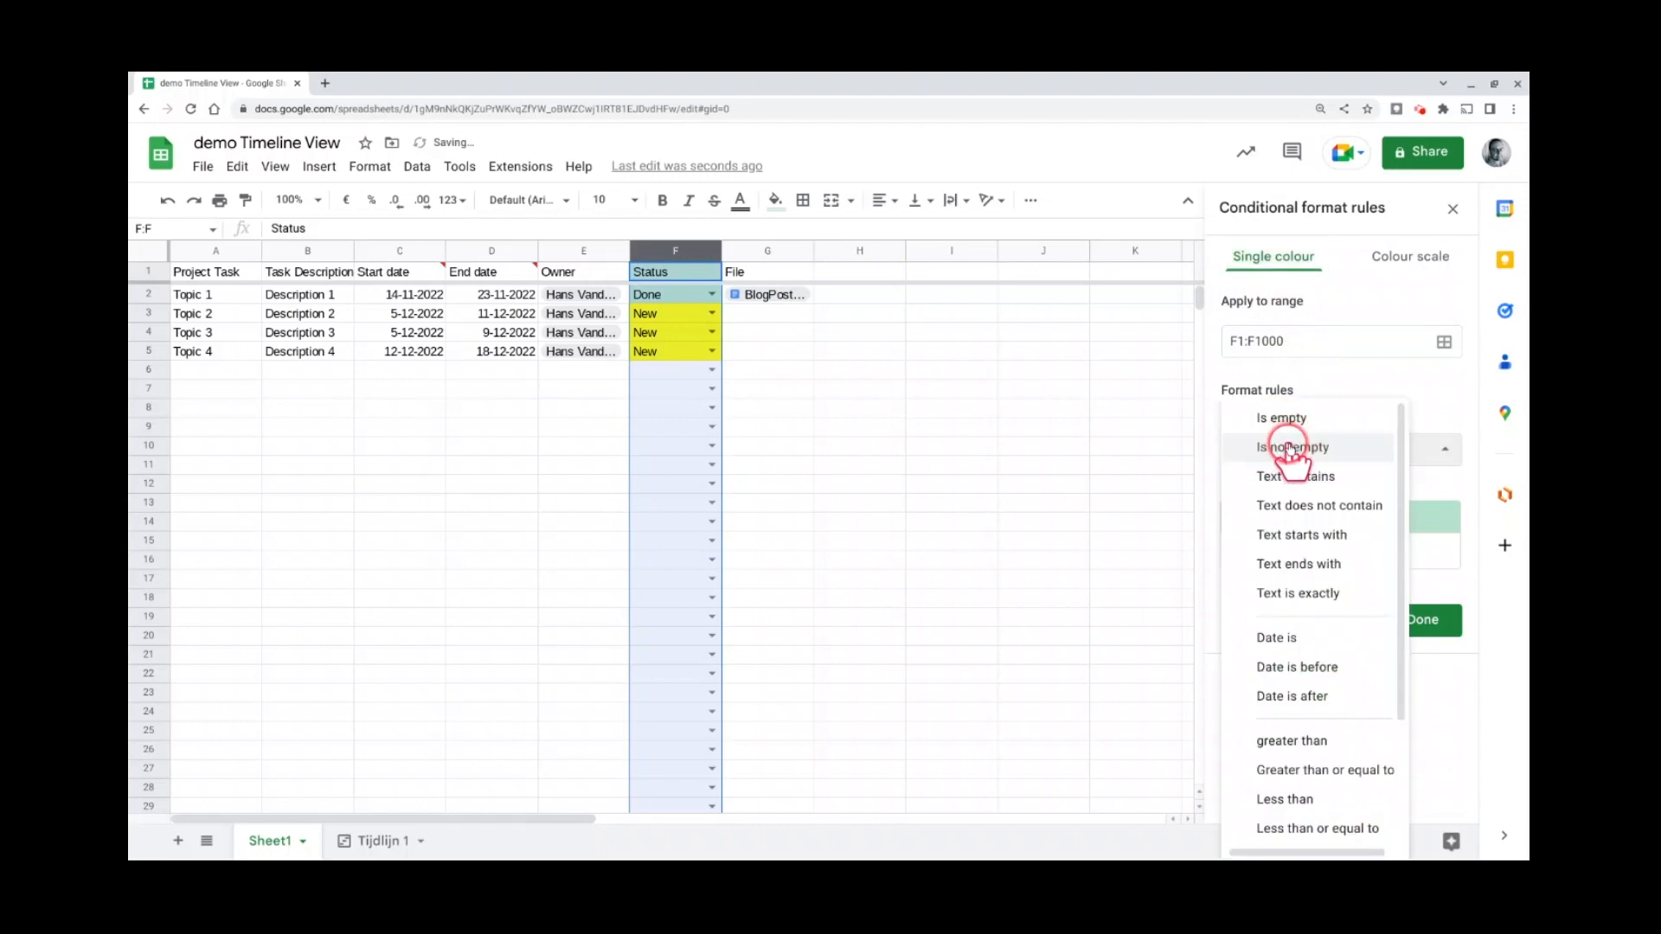
pyautogui.click(1307, 595)
pyautogui.click(1291, 489)
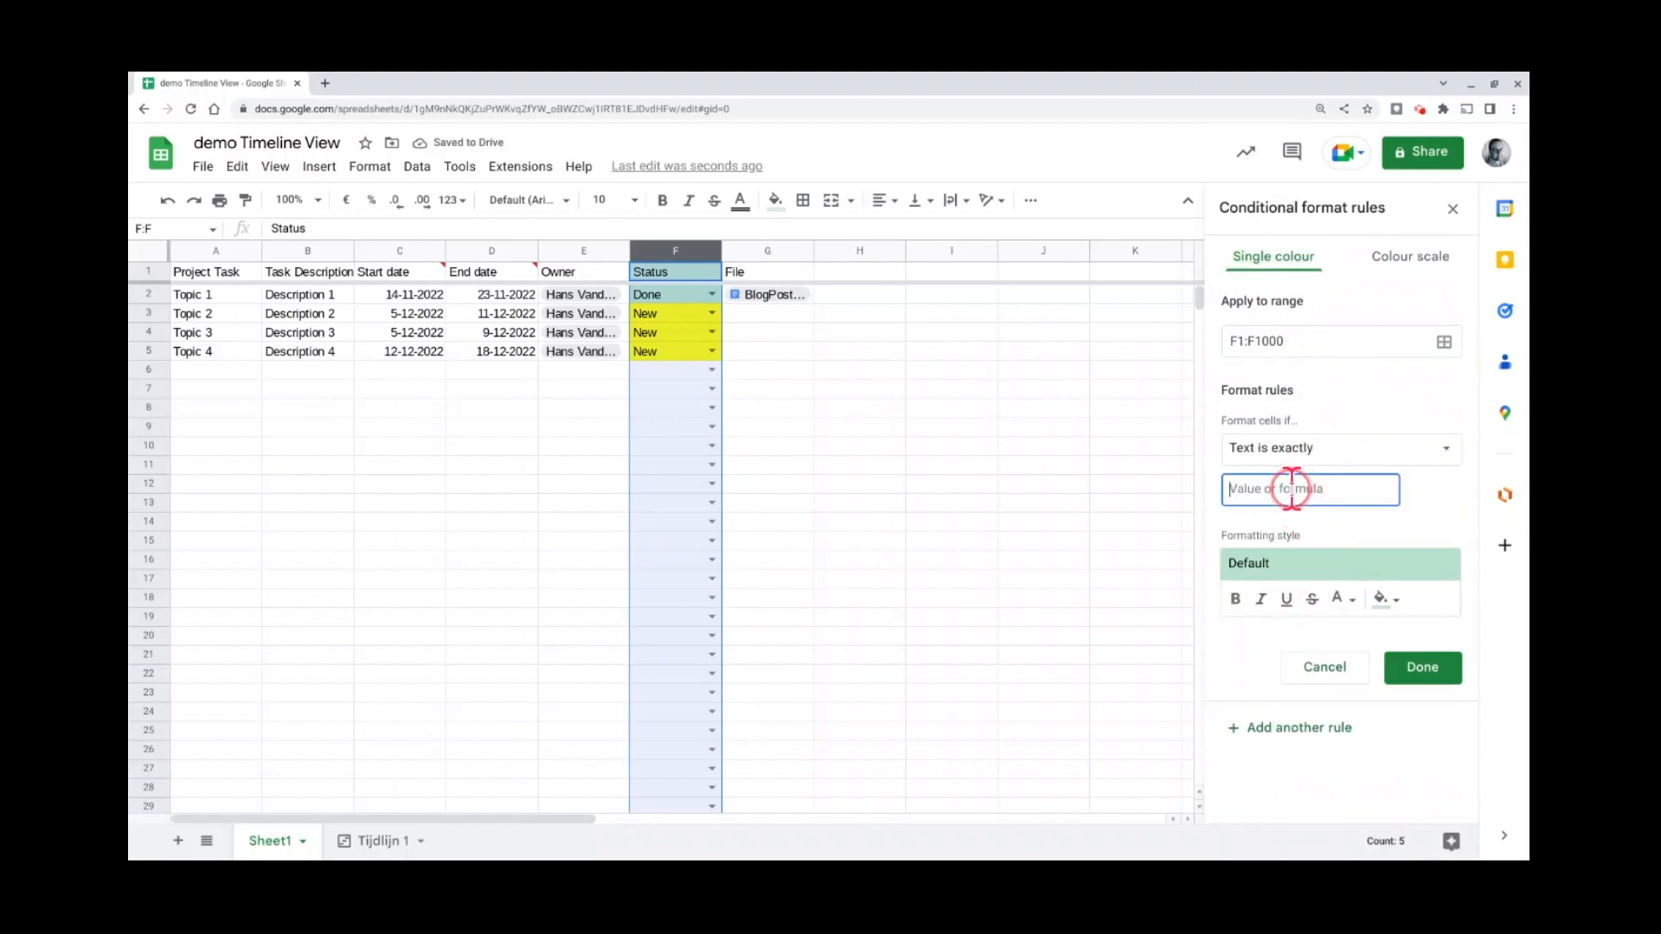
pyautogui.write('Busy')
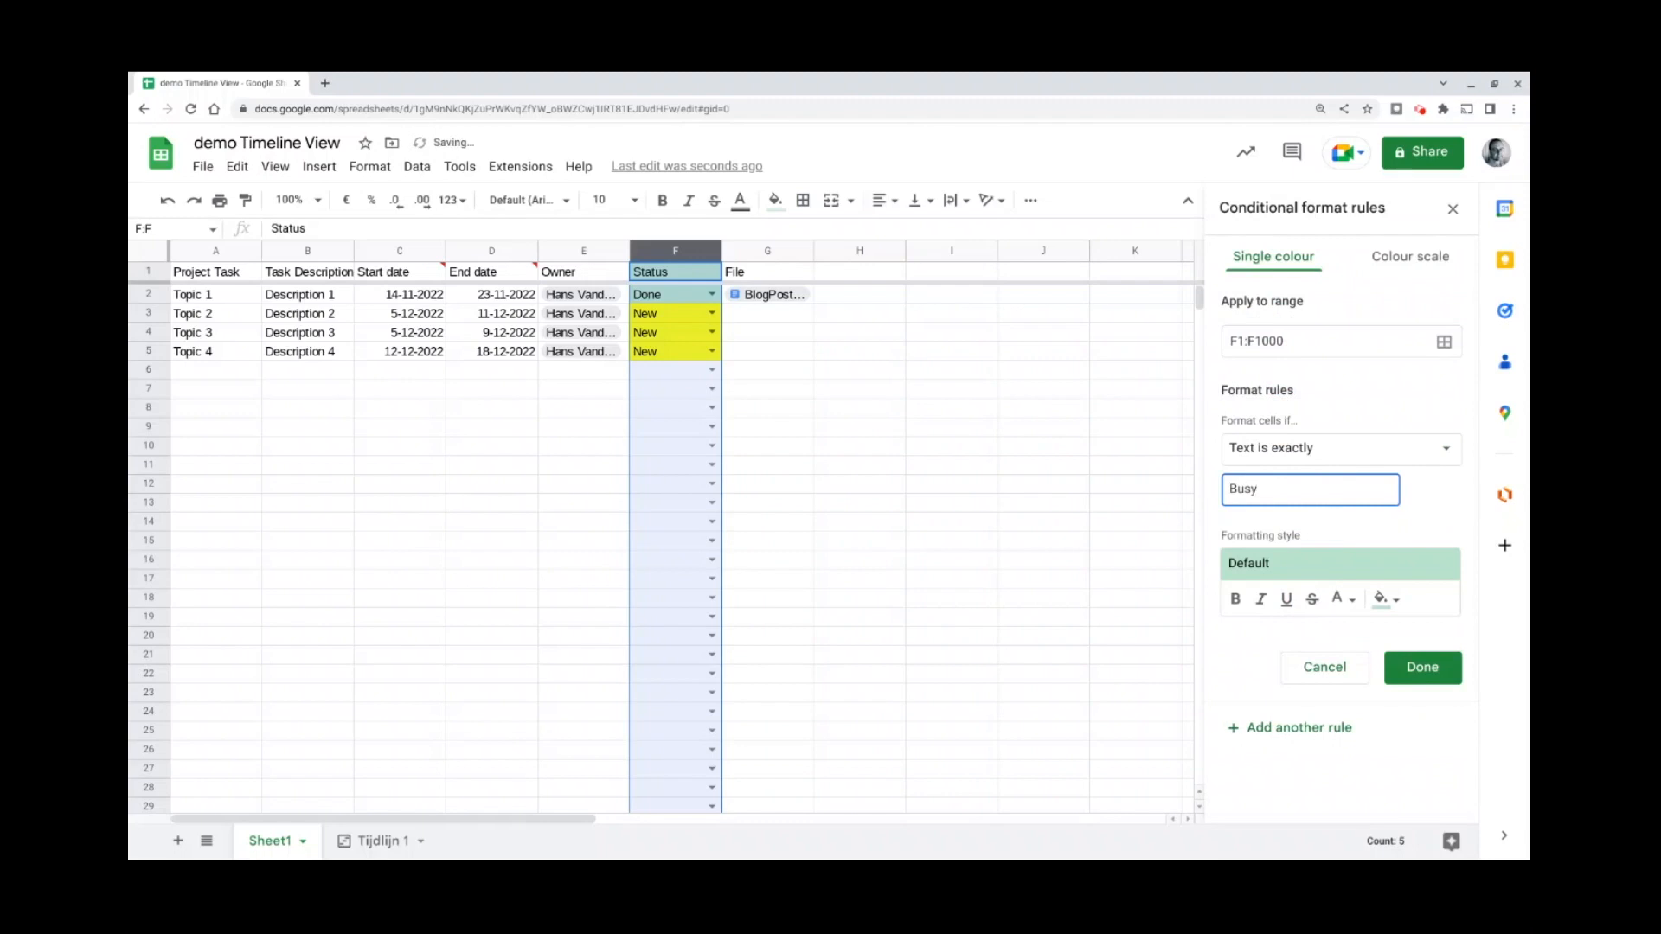
pyautogui.click(1395, 599)
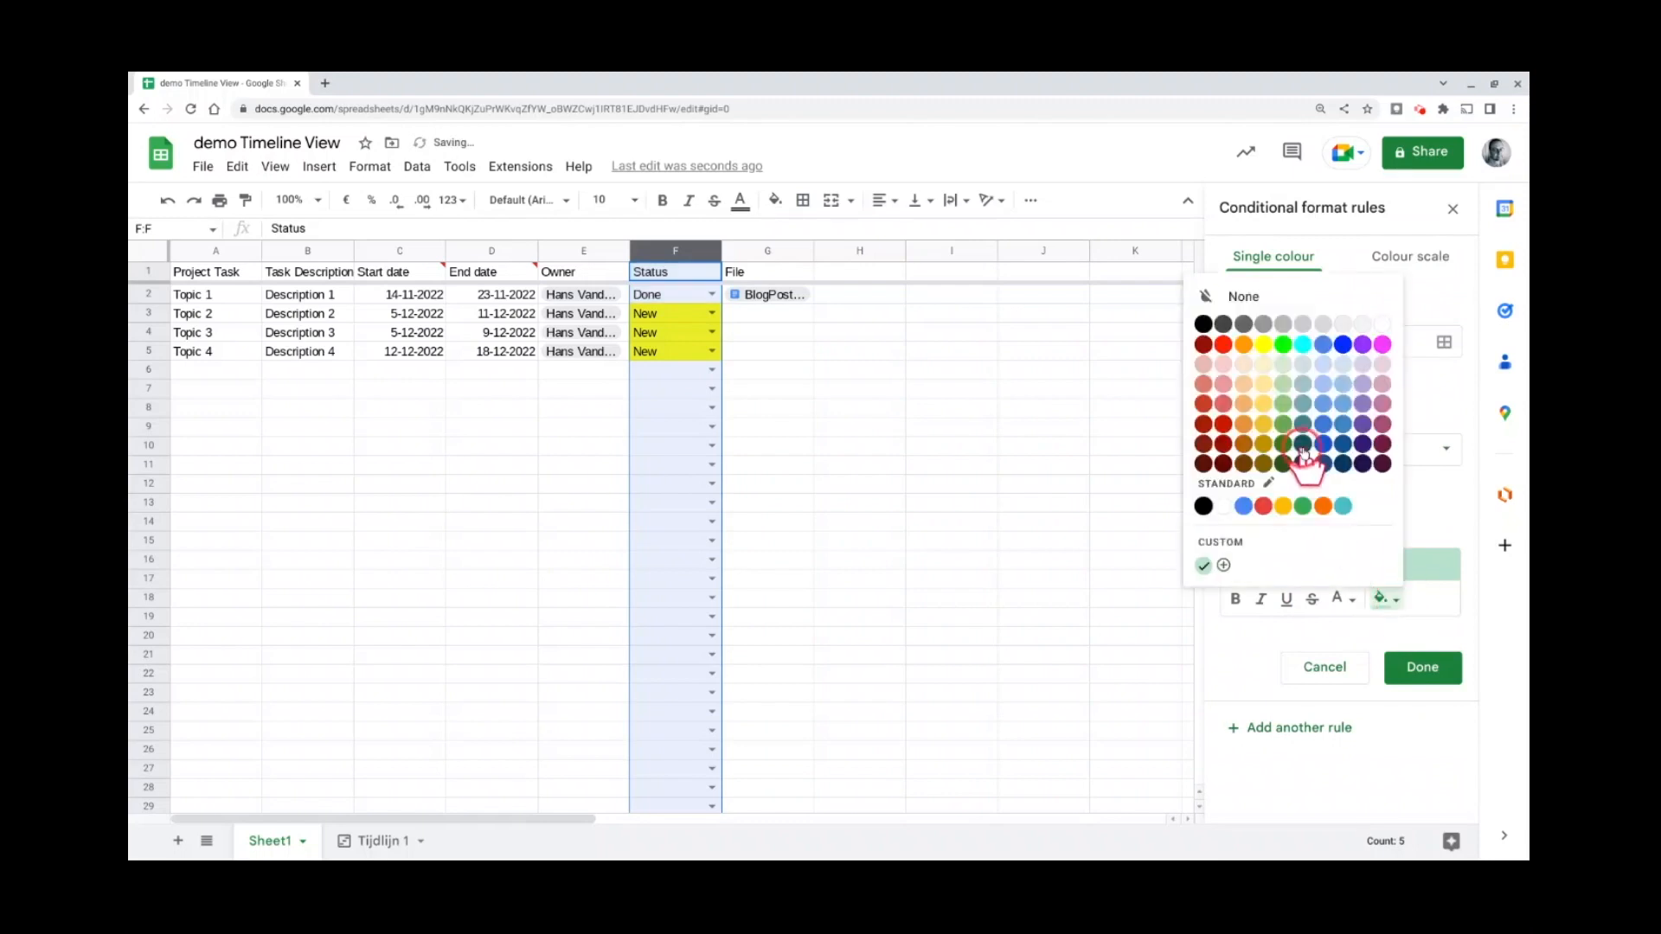
pyautogui.click(1244, 345)
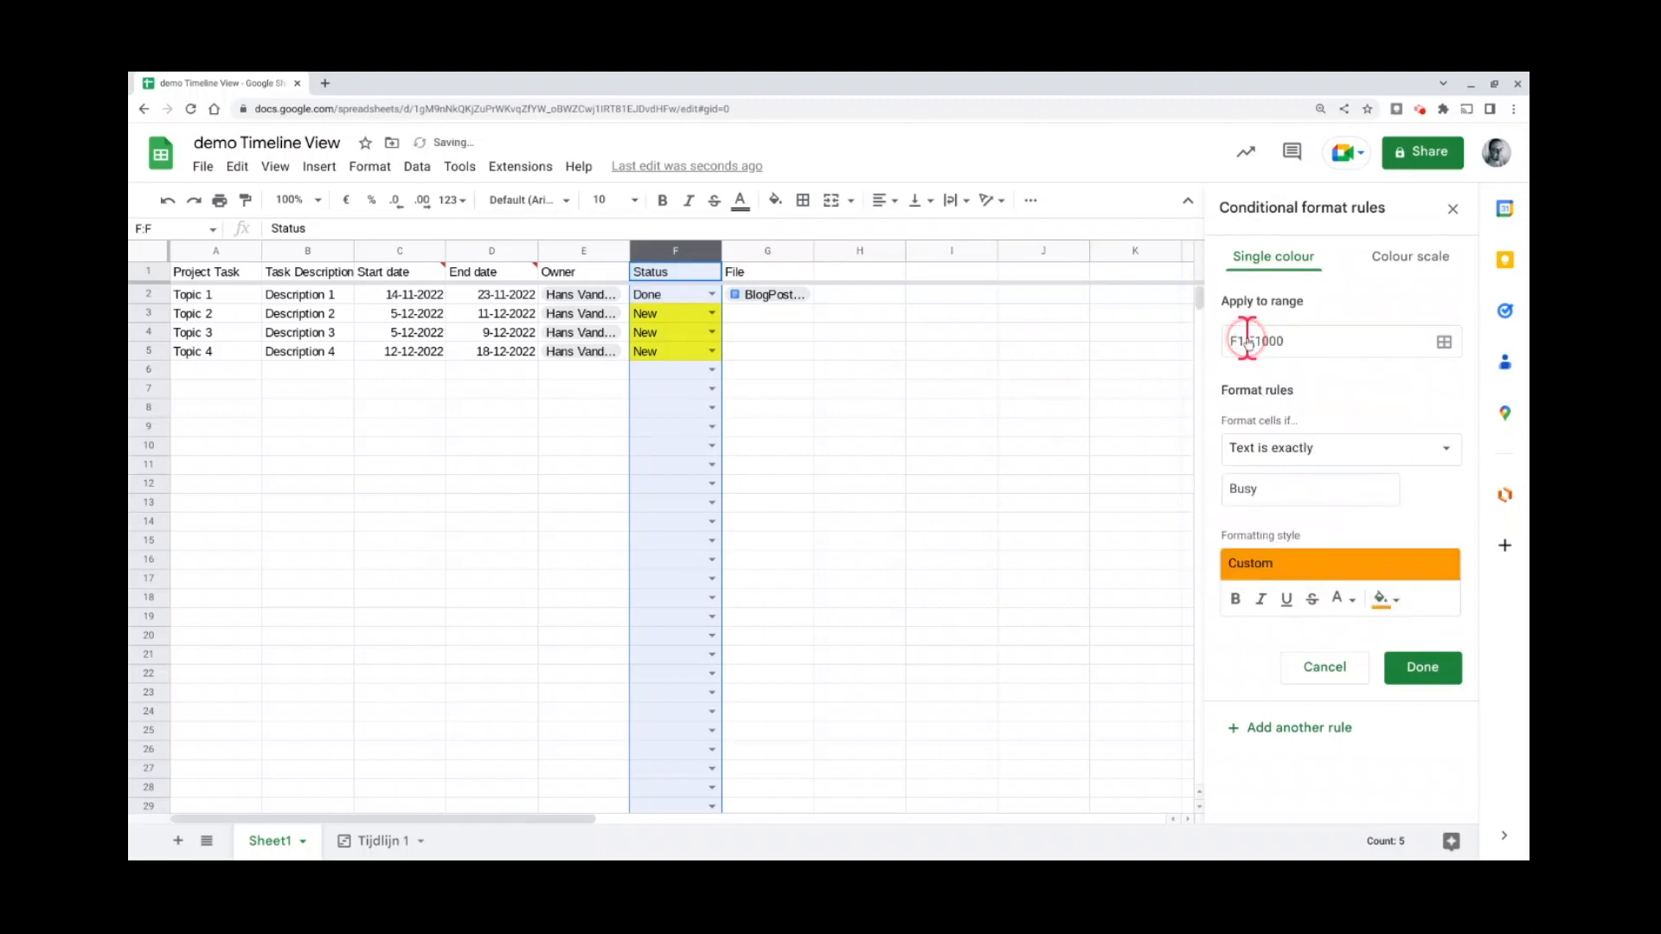
pyautogui.click(1419, 672)
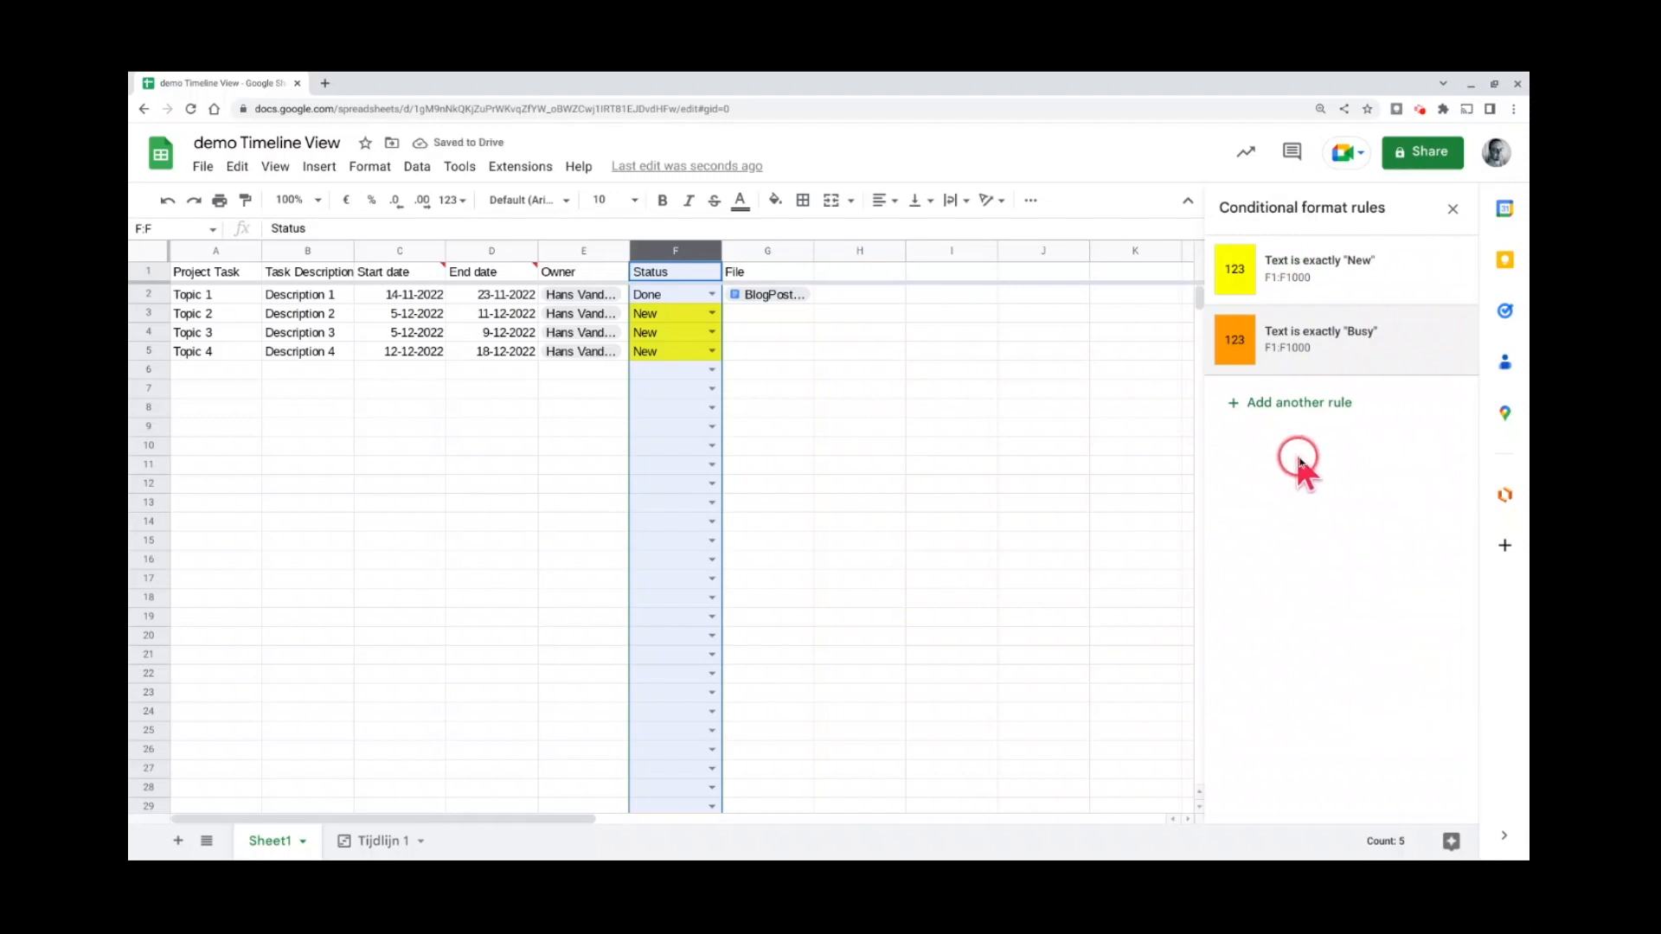
# - Add a third rule for the Status column that fills cells grey when the text is exactly Done
pyautogui.click(1291, 405)
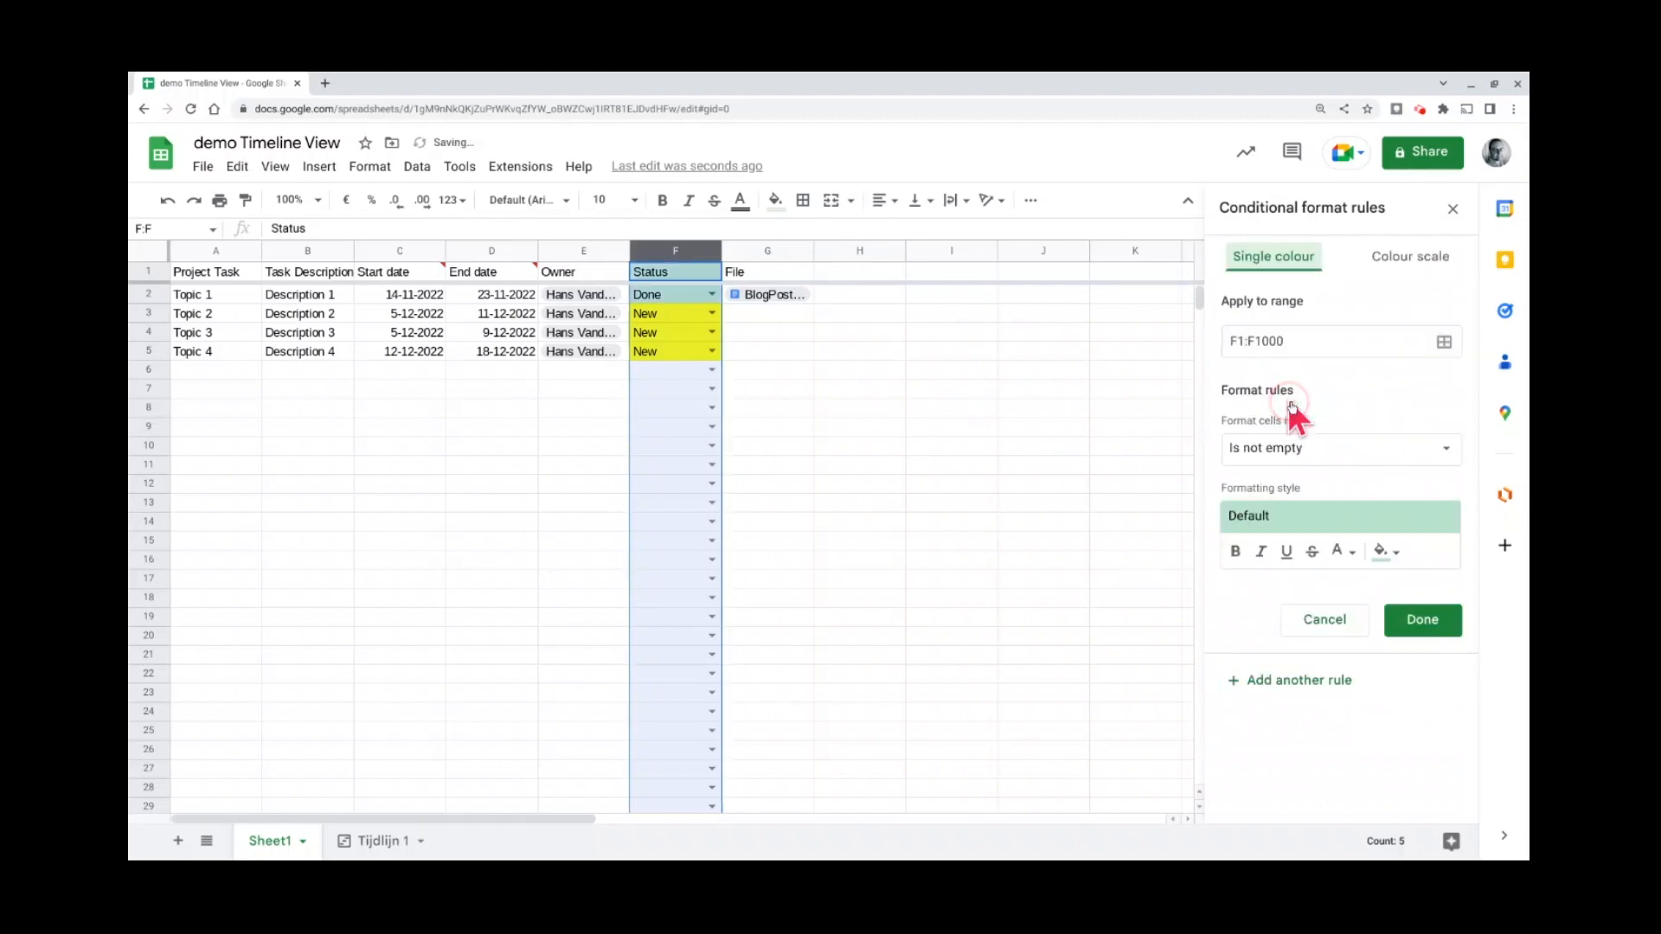
pyautogui.click(1288, 455)
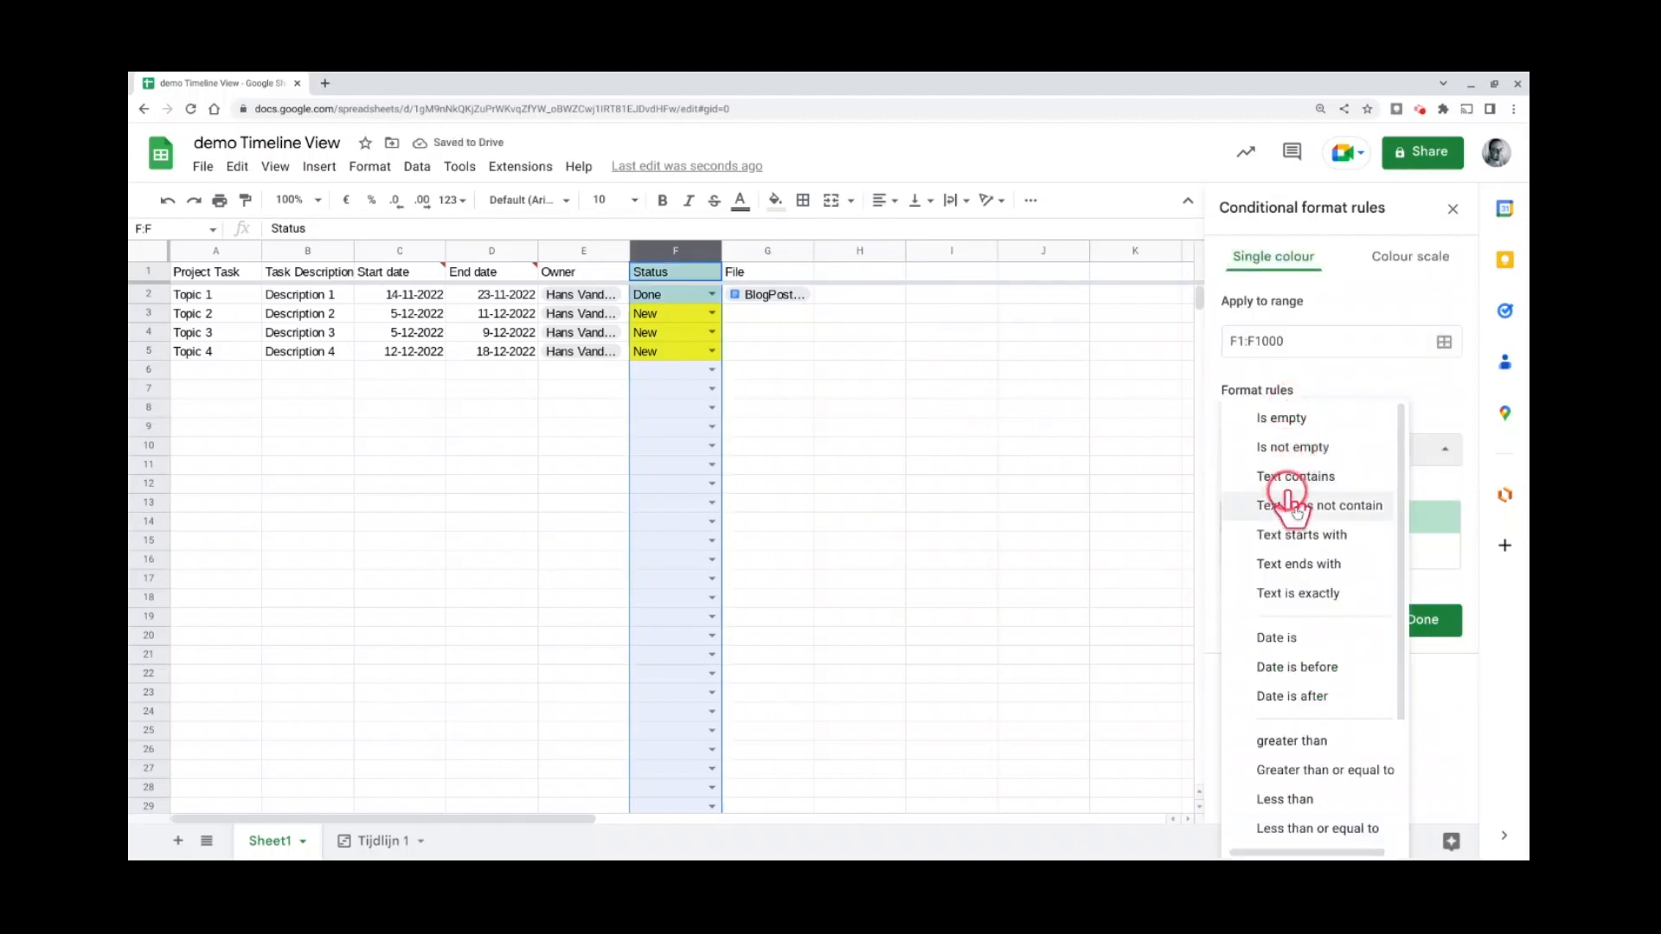
pyautogui.click(1316, 595)
pyautogui.click(1297, 489)
pyautogui.write('Don')
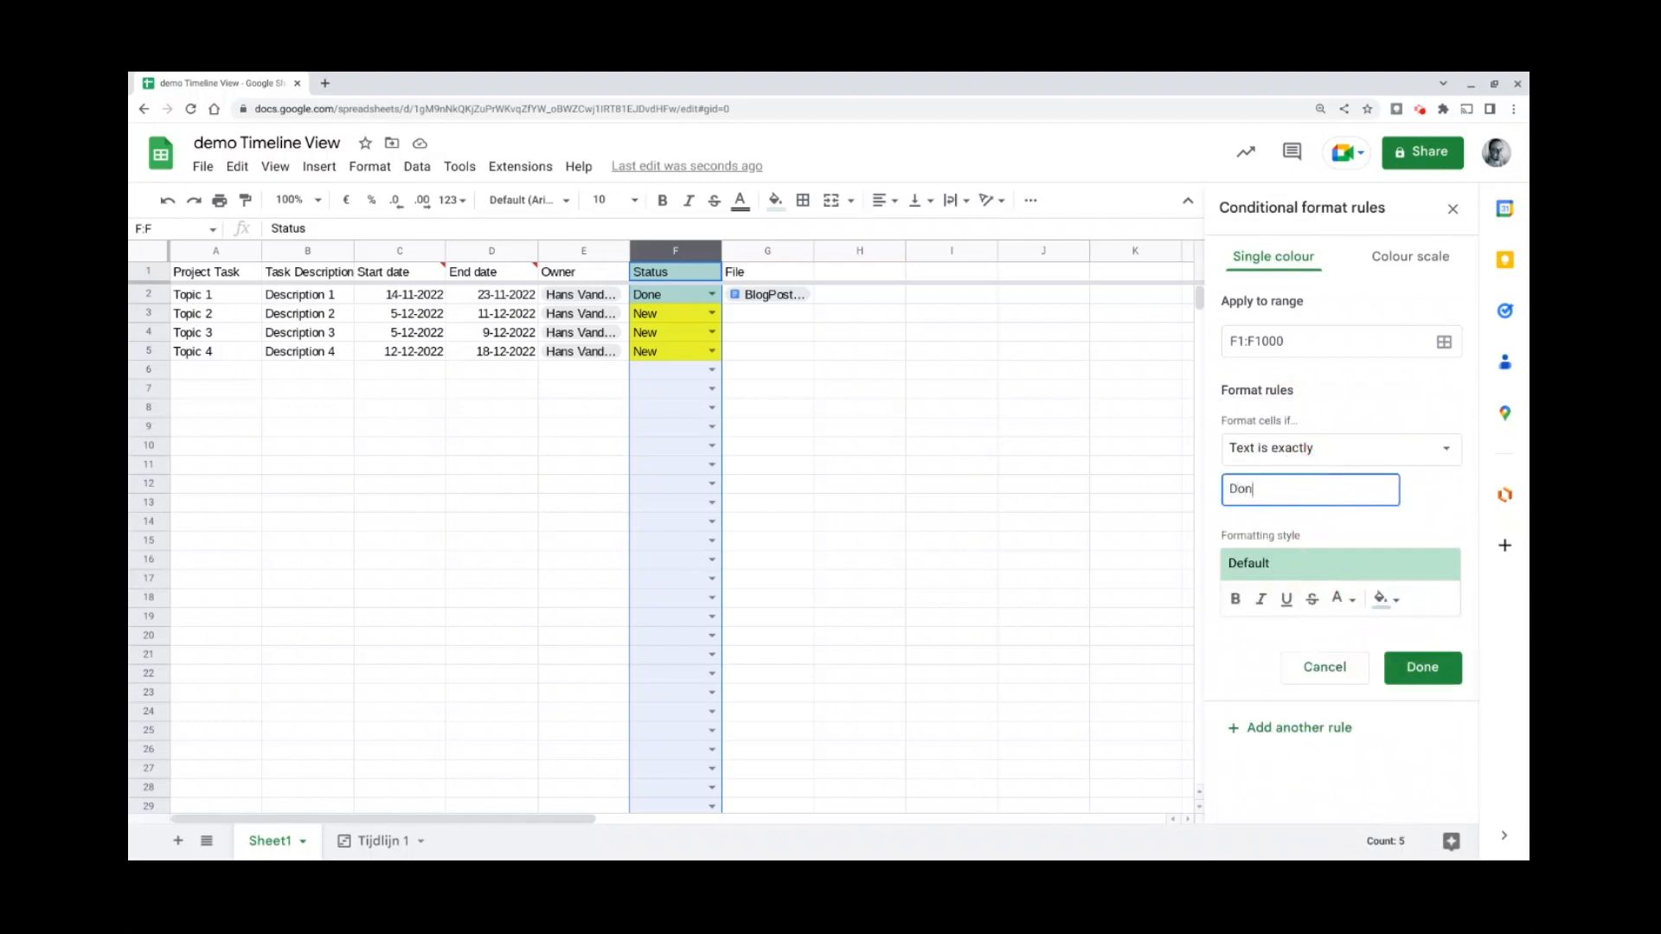
pyautogui.write('e')
pyautogui.click(1381, 597)
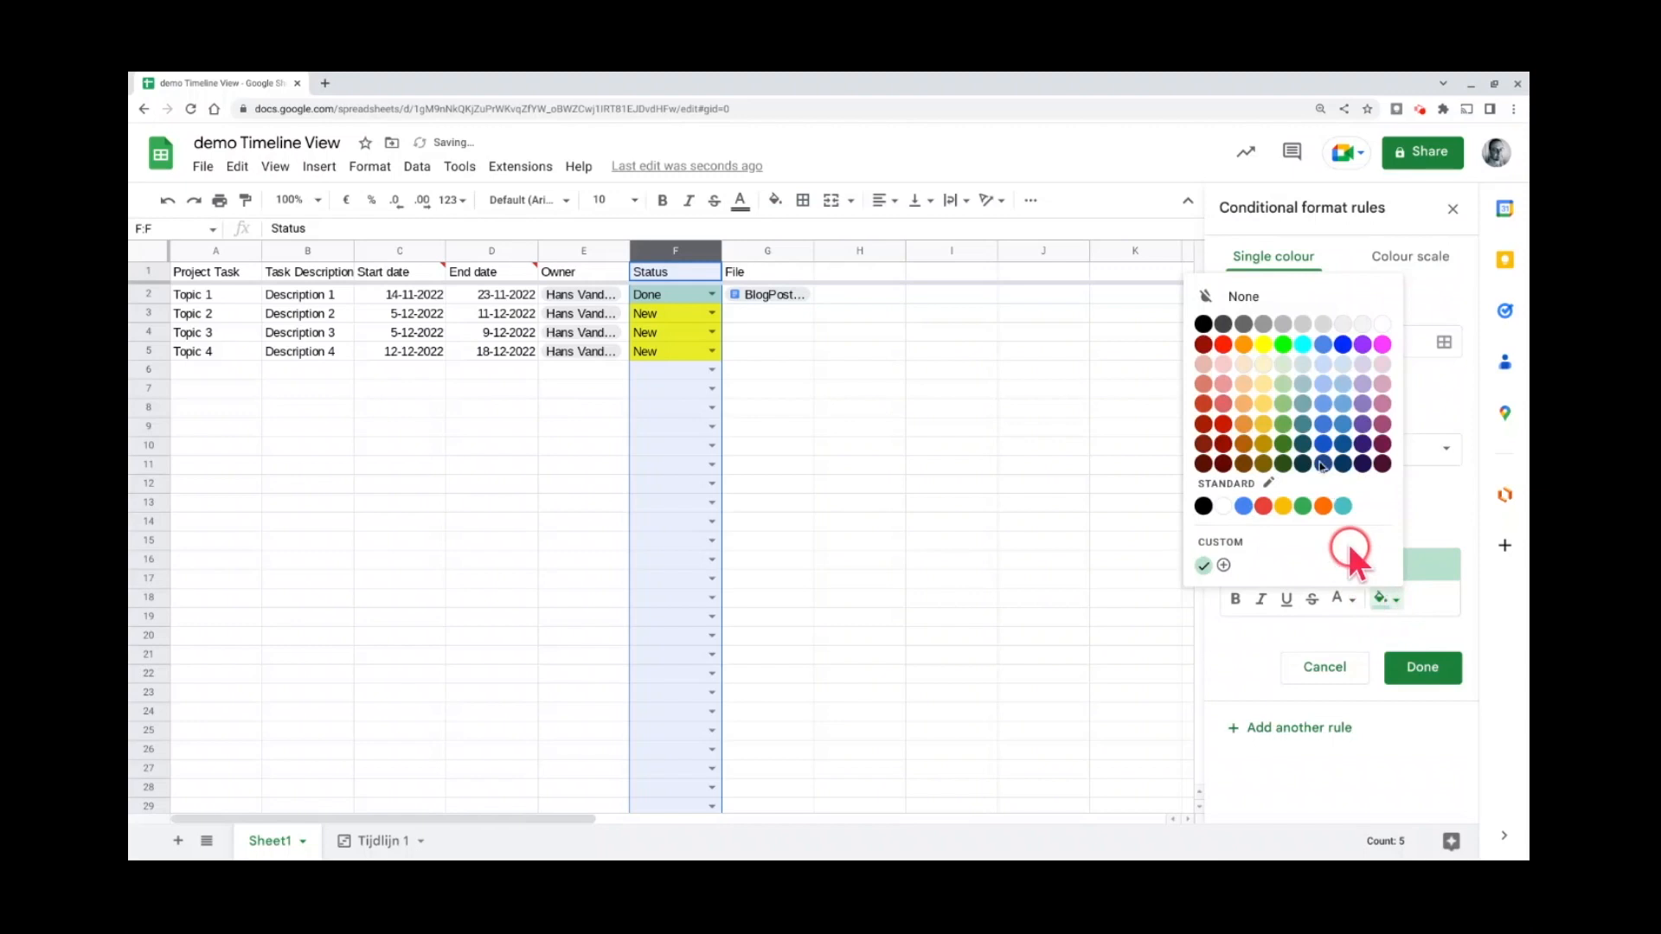
pyautogui.click(1286, 344)
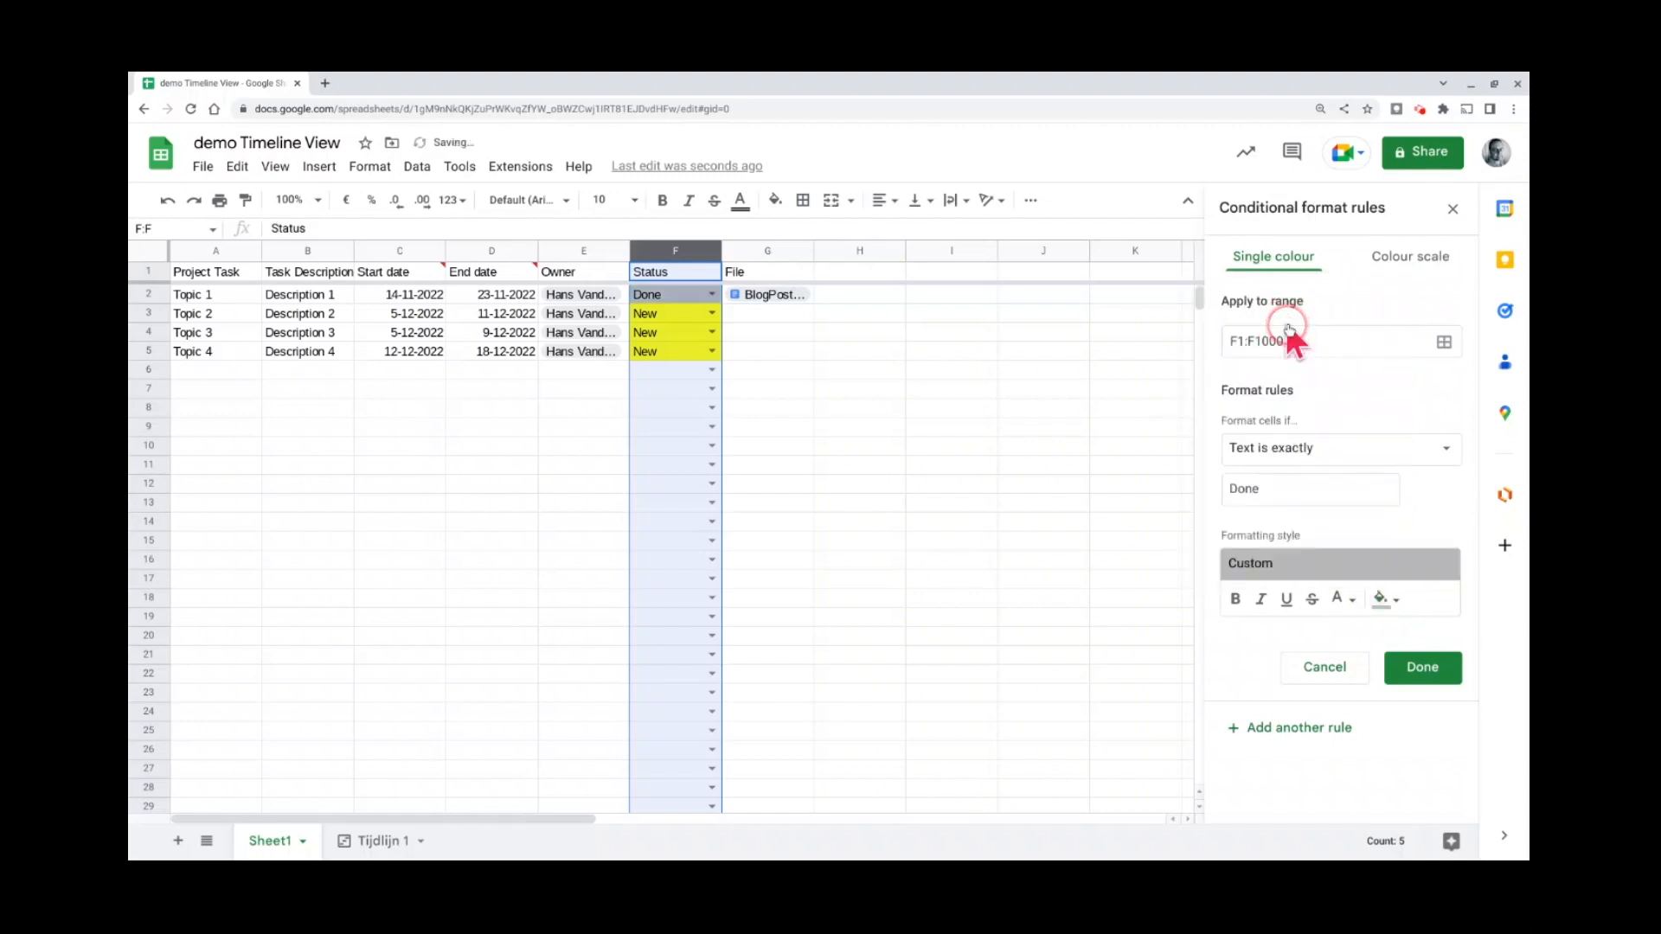
pyautogui.click(1403, 668)
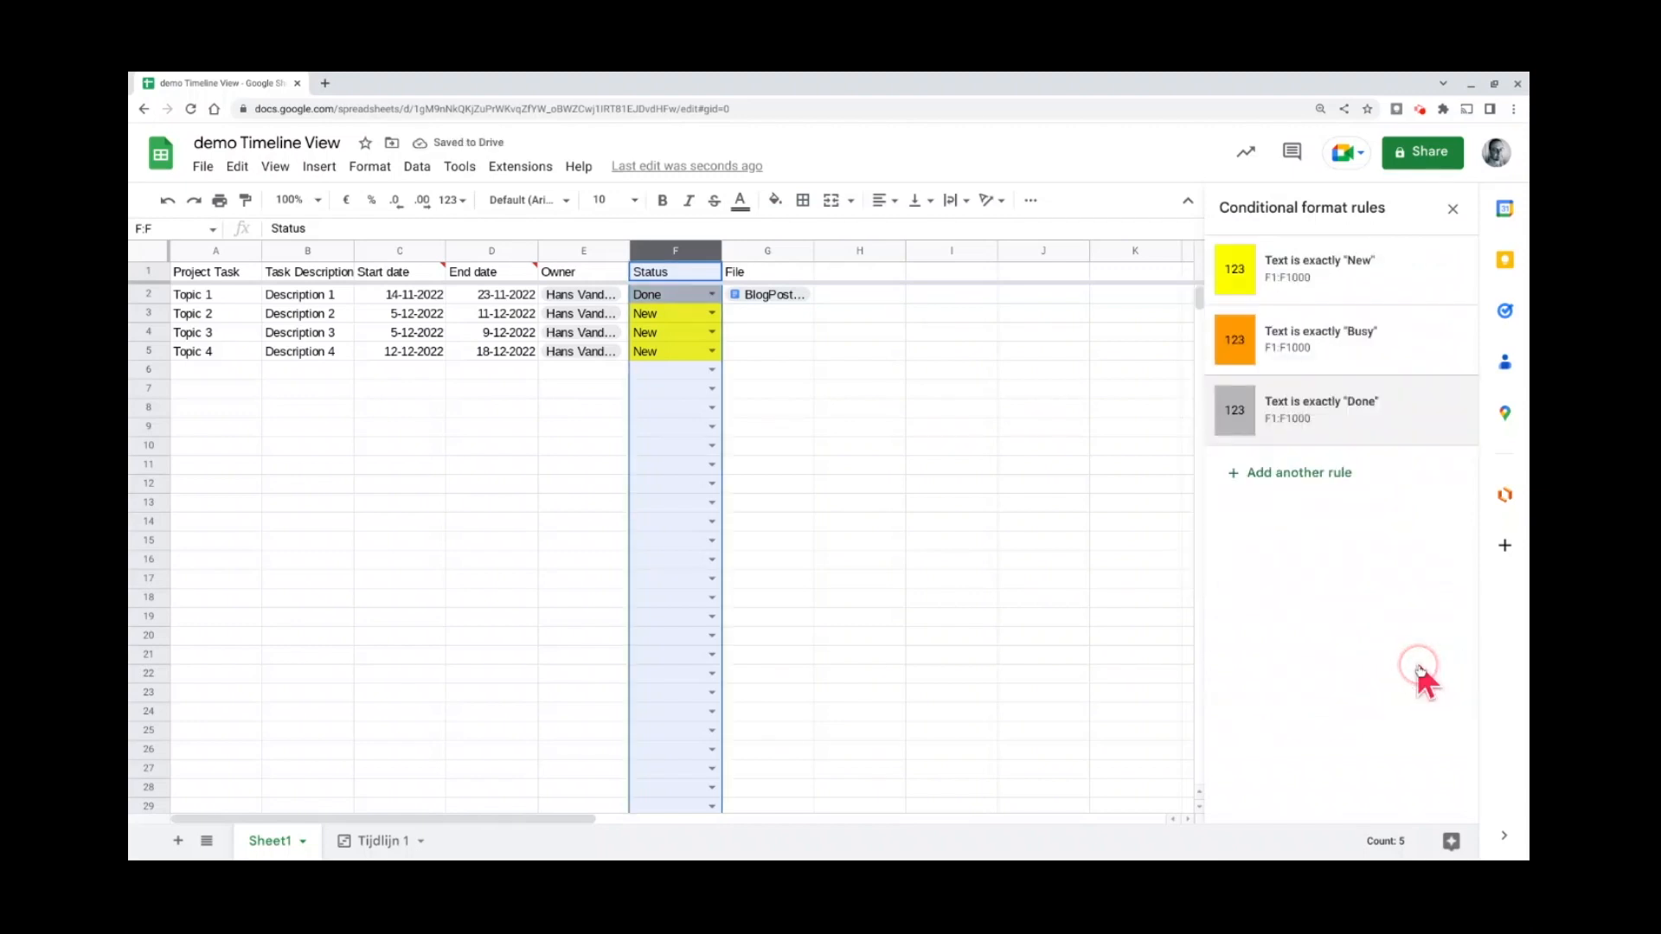
# - Change the status of Topic 3 to Busy and return to the Tijdlijn 1 timeline
pyautogui.click(711, 332)
pyautogui.click(673, 380)
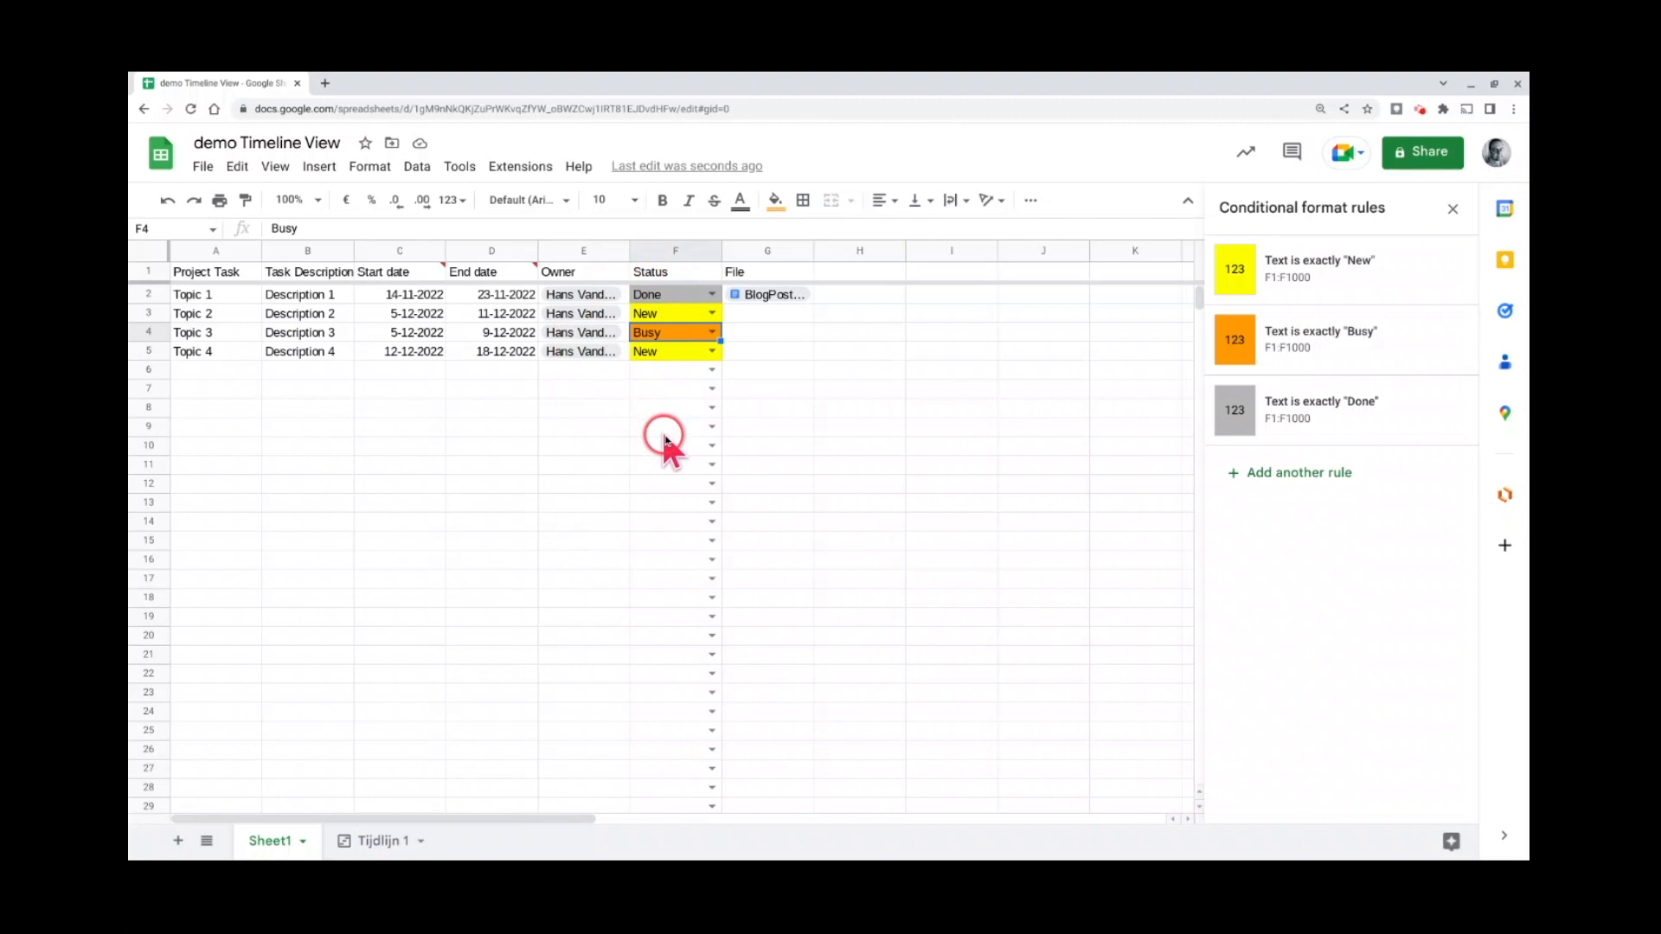
pyautogui.click(378, 846)
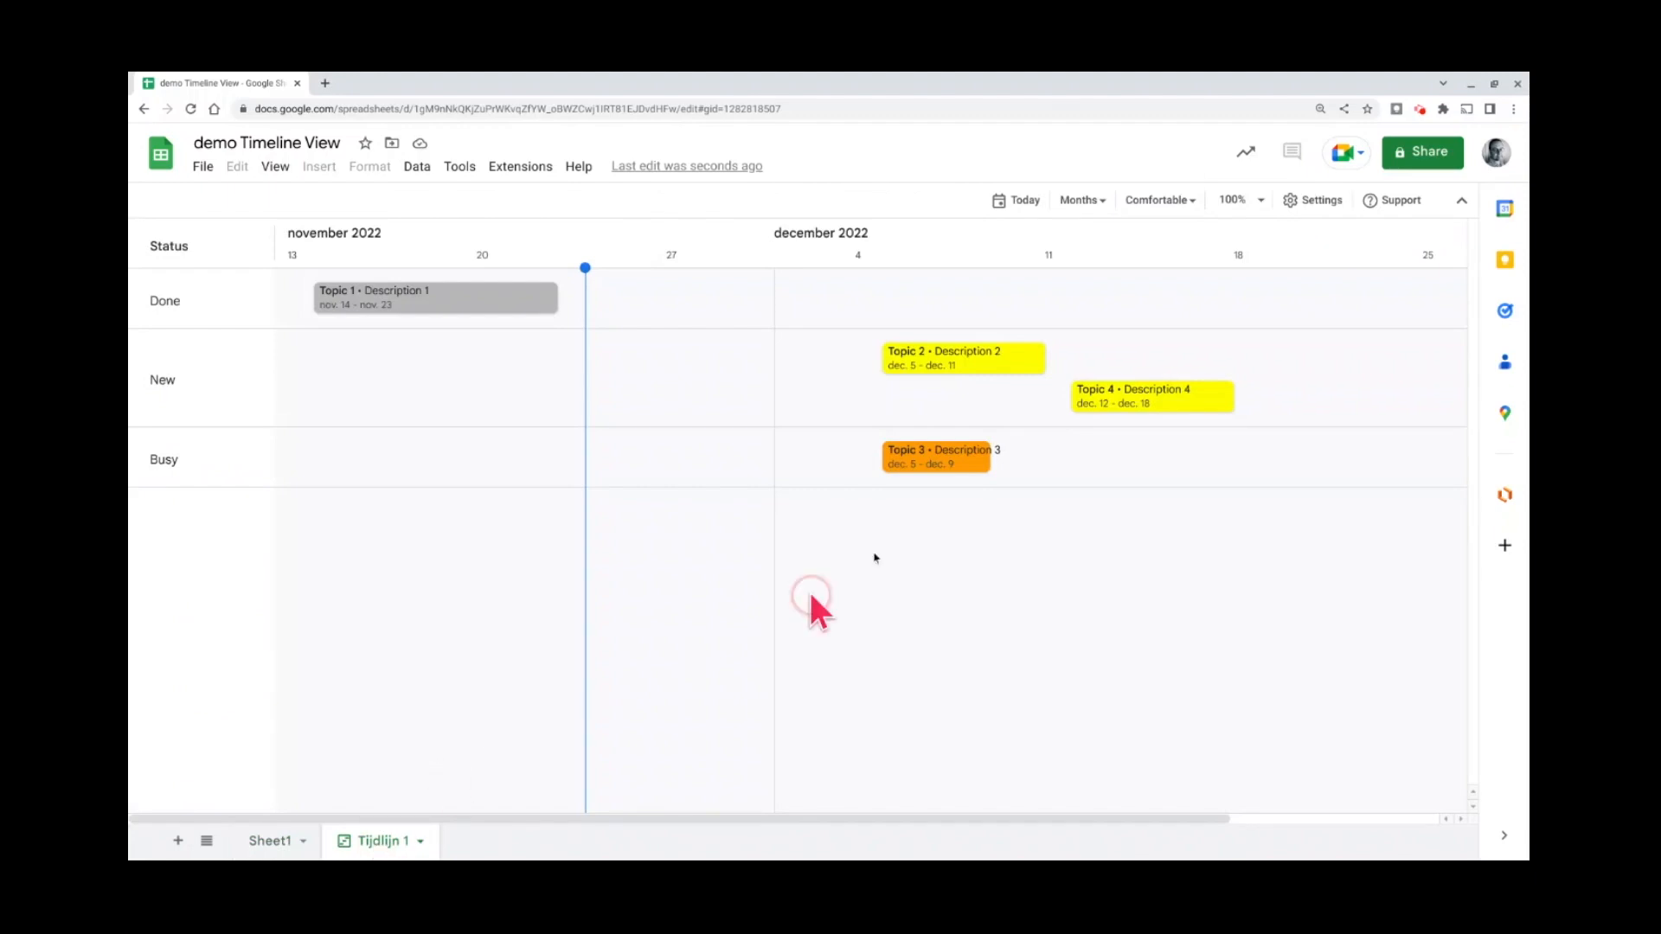
# - Open the timeline settings and check the column used for card colour against the coloured cards
pyautogui.click(1309, 207)
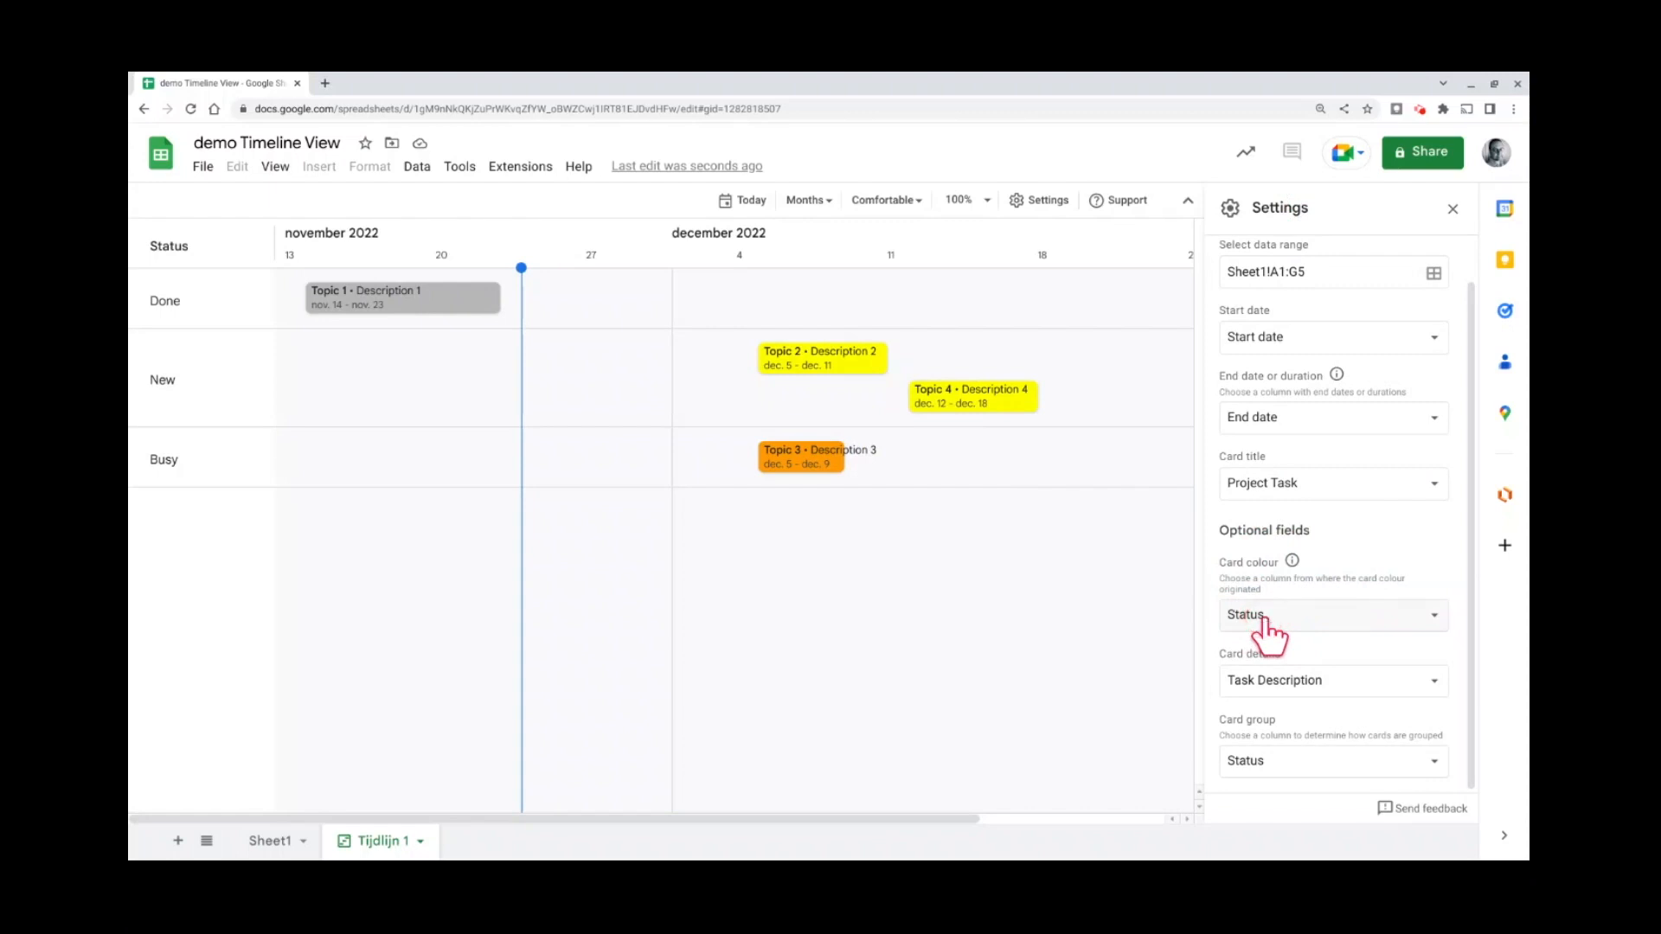
pyautogui.click(1054, 345)
pyautogui.click(858, 473)
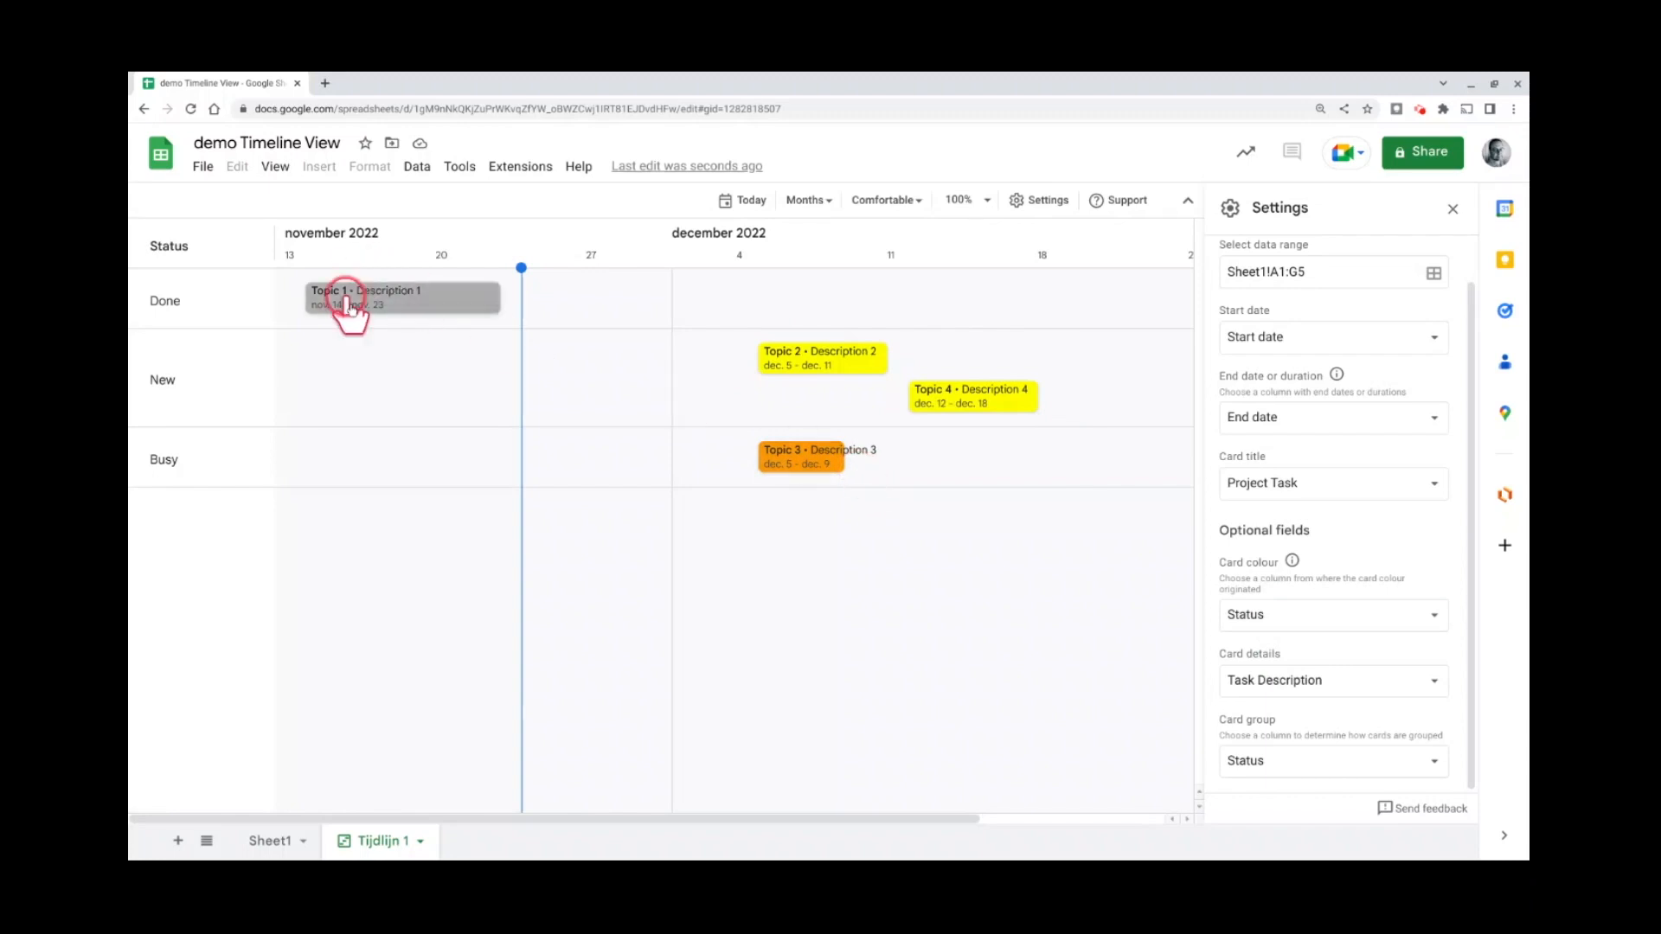
# - On Sheet1, change the status of Topic 1 to Busy and go back to the Tijdlijn 1 timeline
pyautogui.click(270, 845)
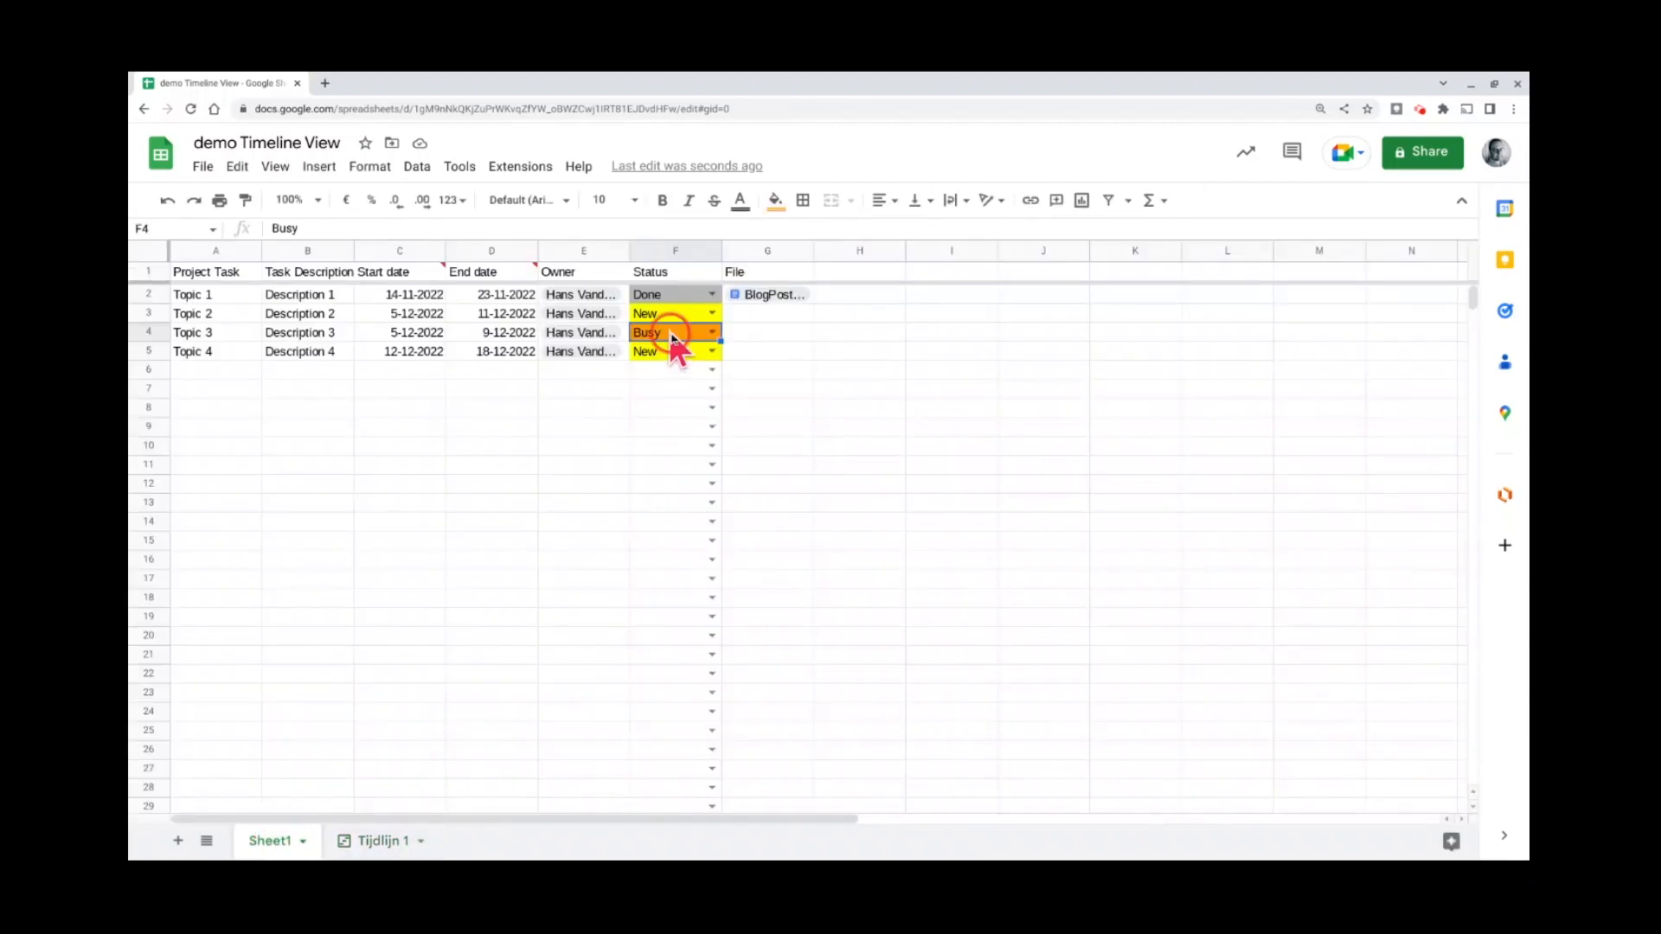
pyautogui.click(710, 293)
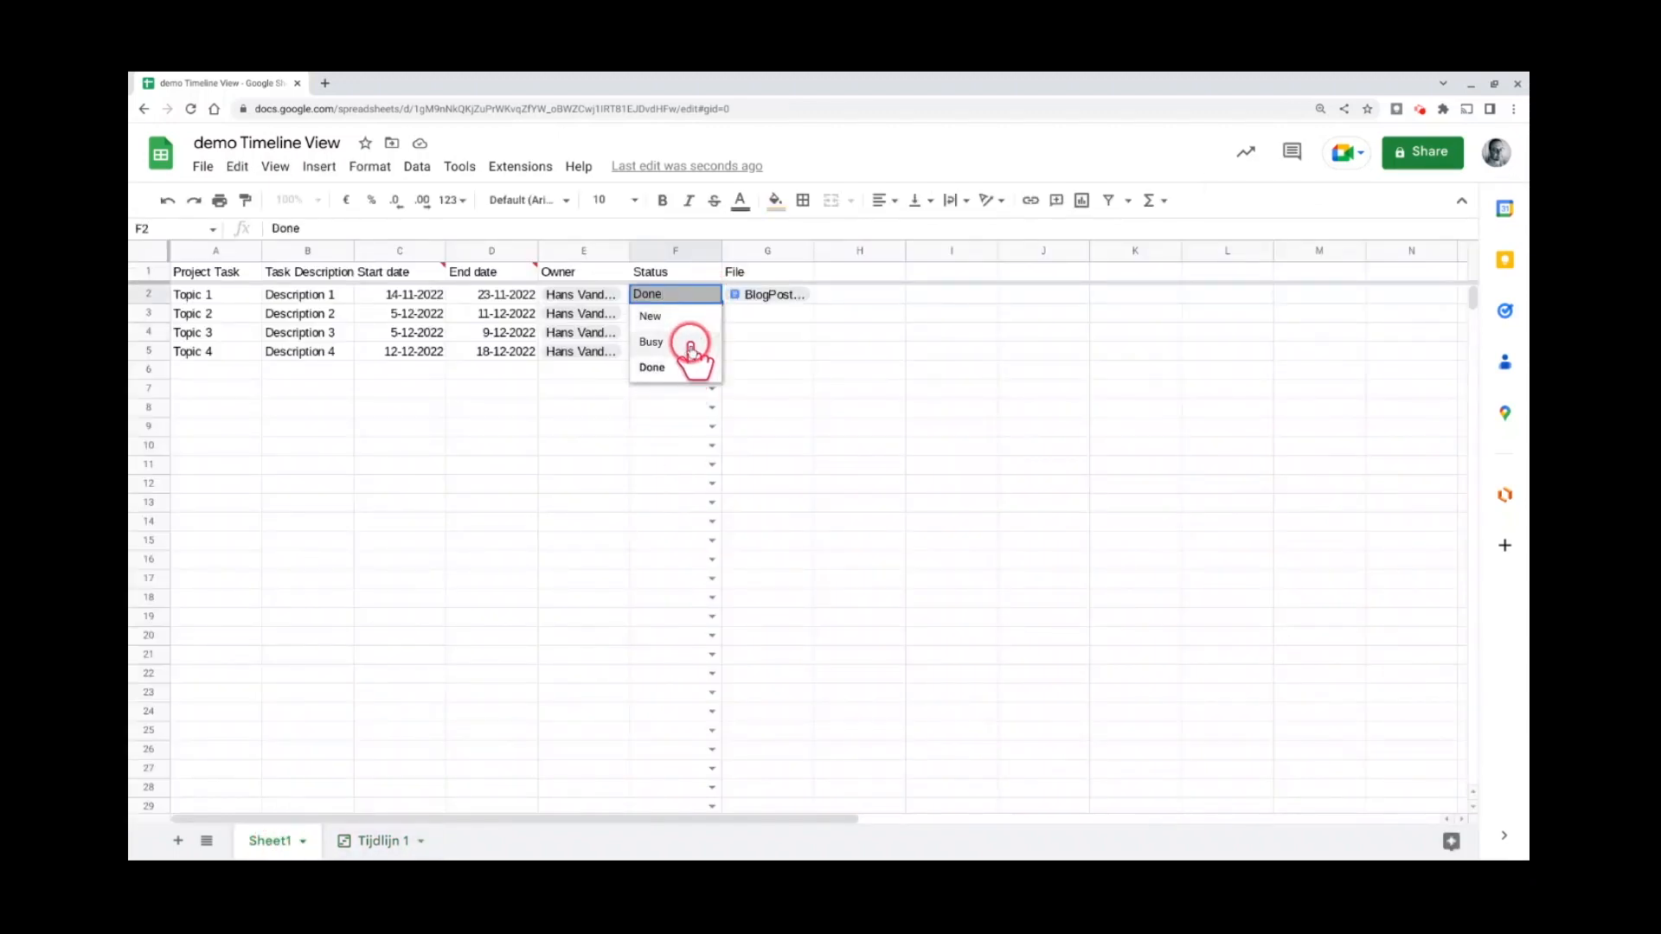
pyautogui.click(651, 342)
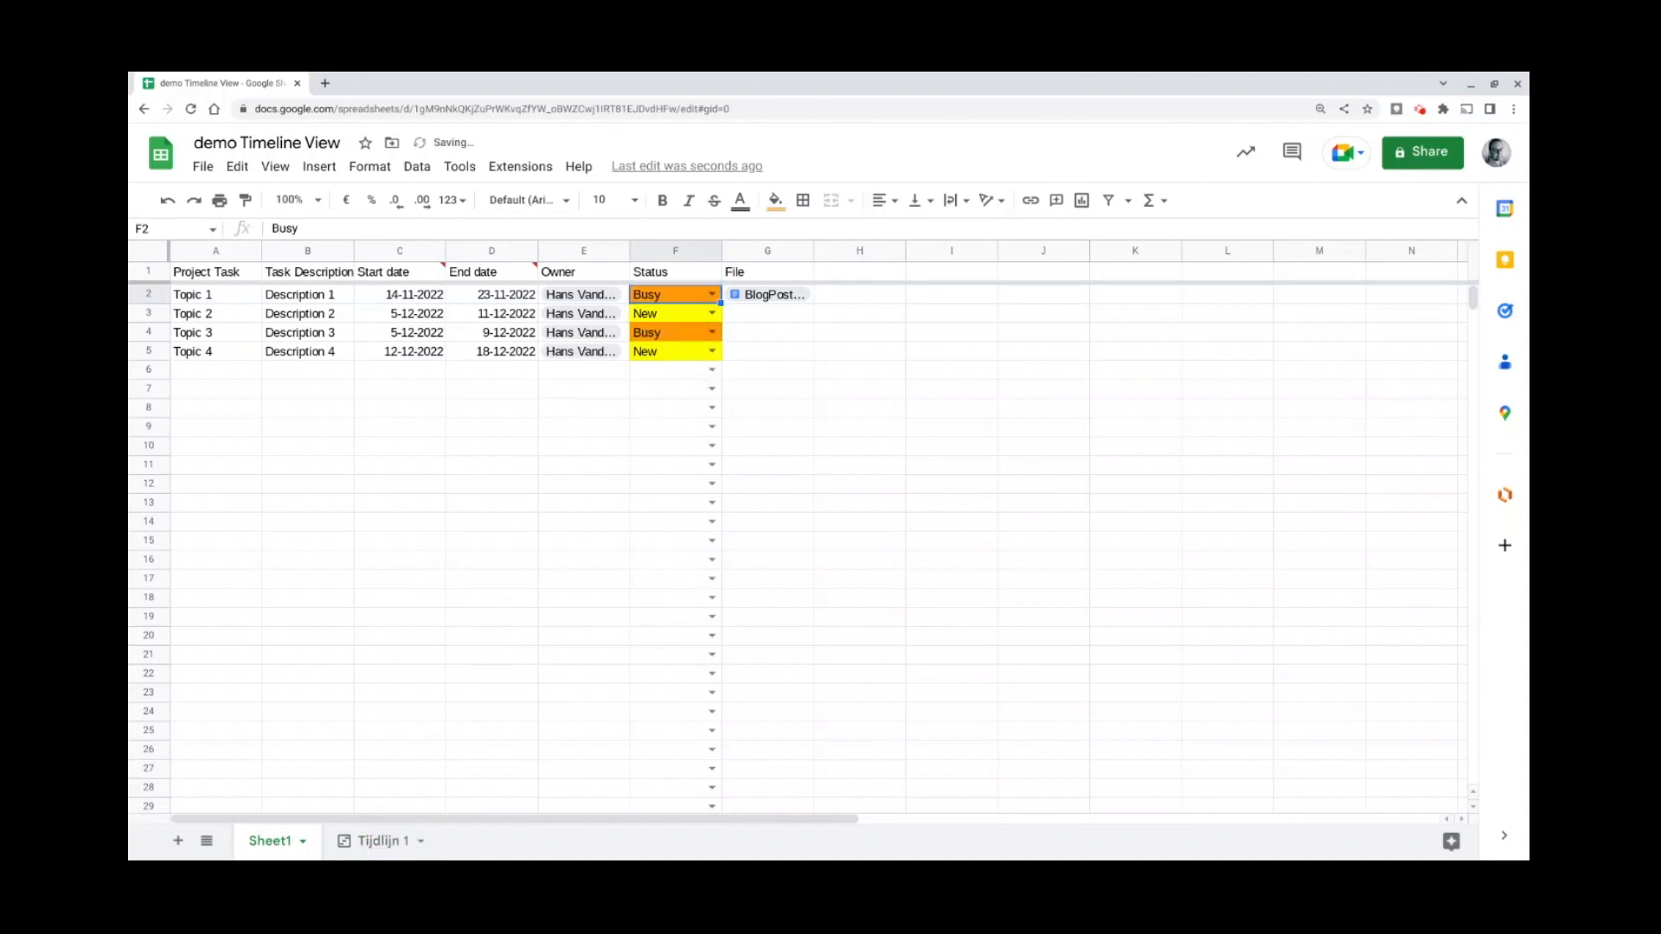
pyautogui.click(387, 843)
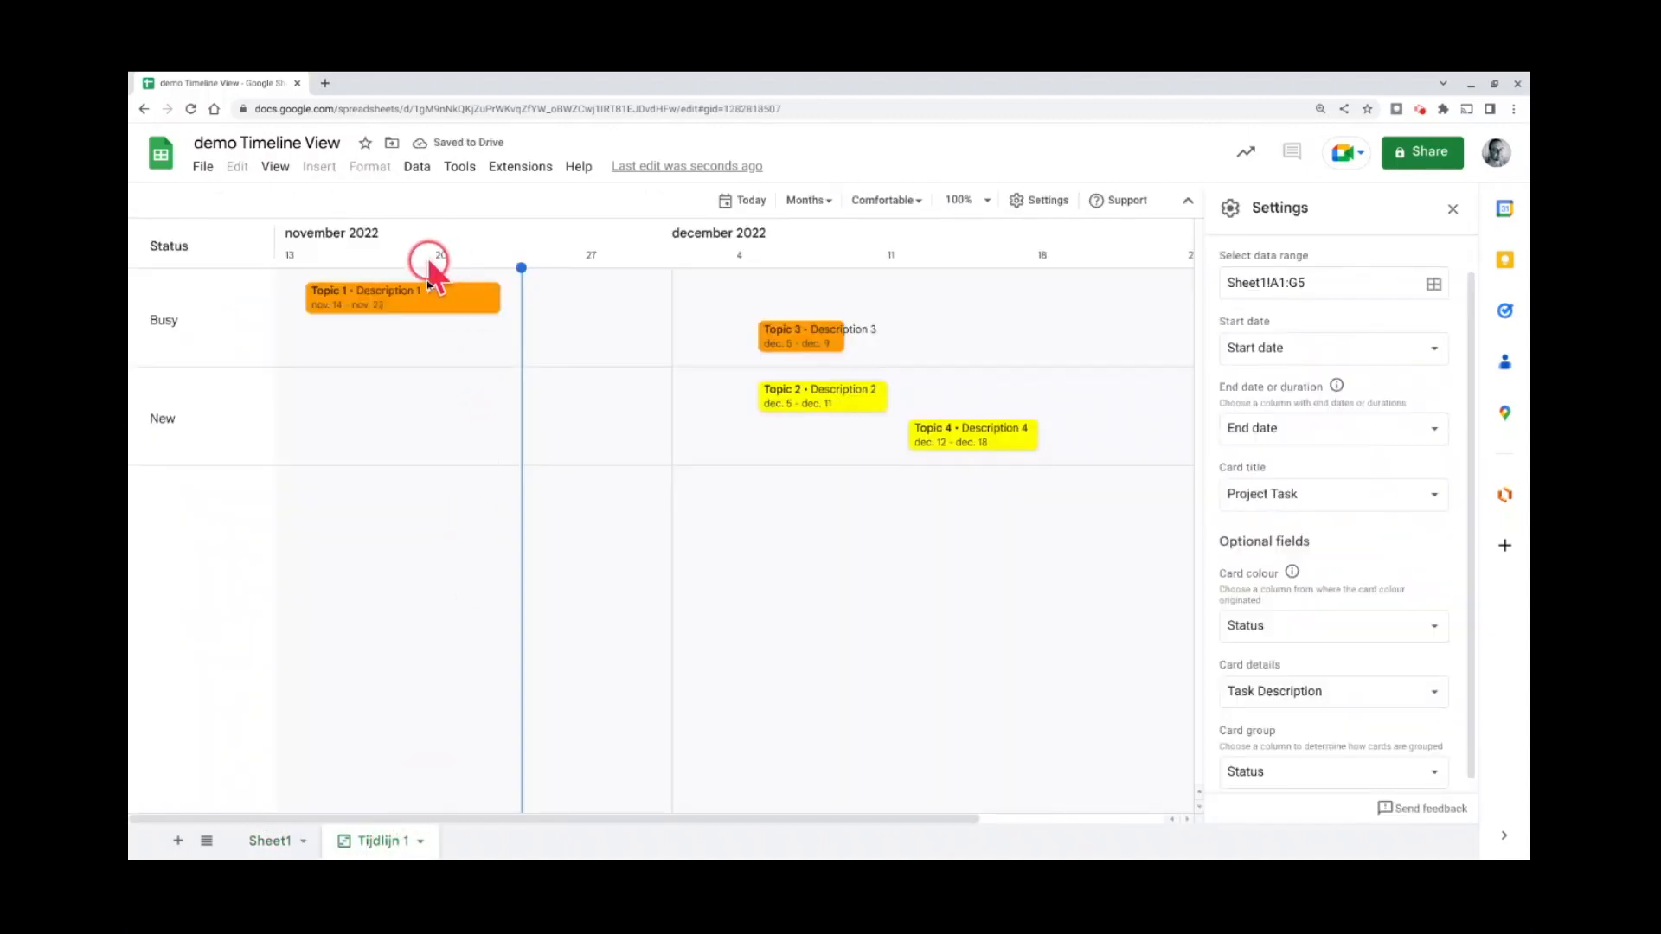